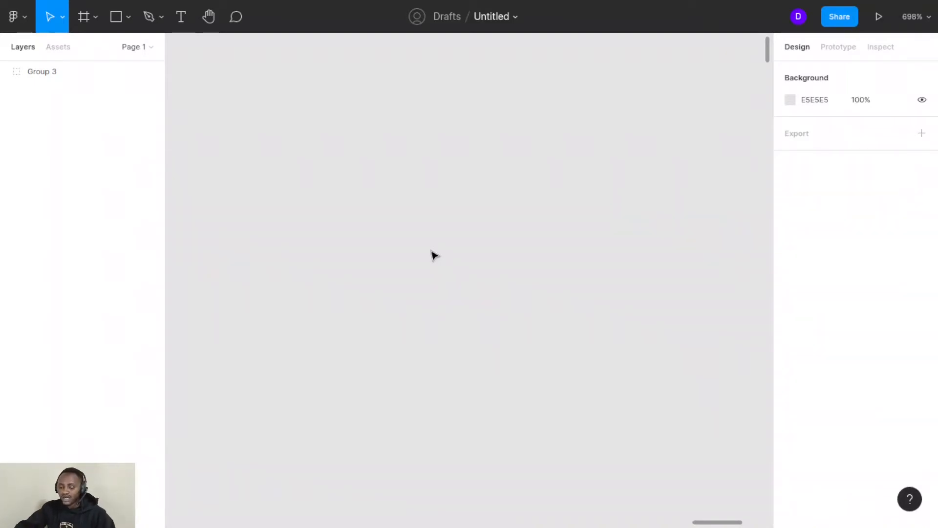
Rename the file to "Tear drops".
{"action": "left_click", "coordinate": [502, 14]}
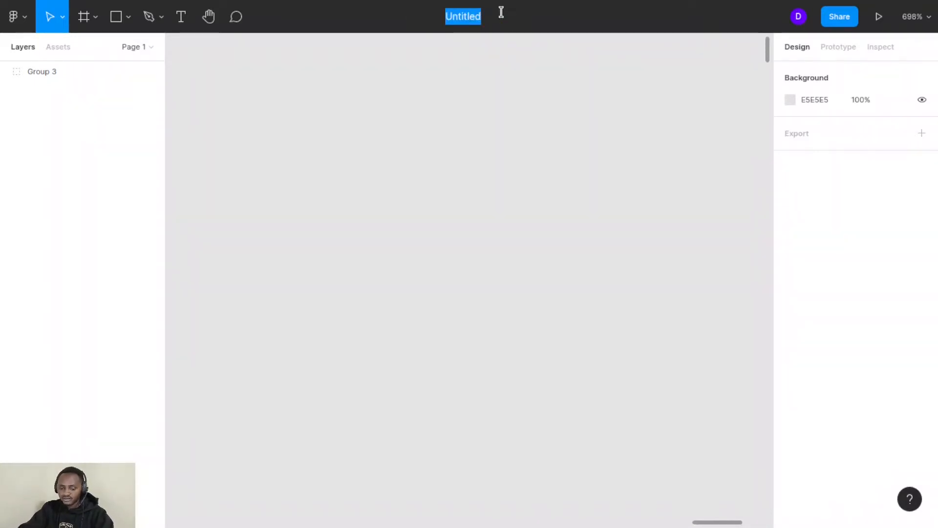
{"action": "type", "text": "Tr"}
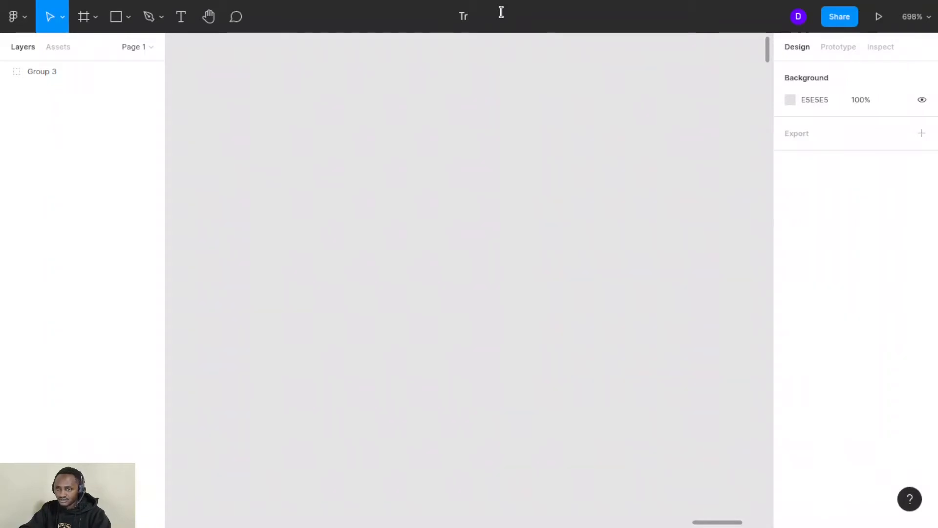
{"action": "key", "text": "BackSpace"}
{"action": "type", "text": "ea"}
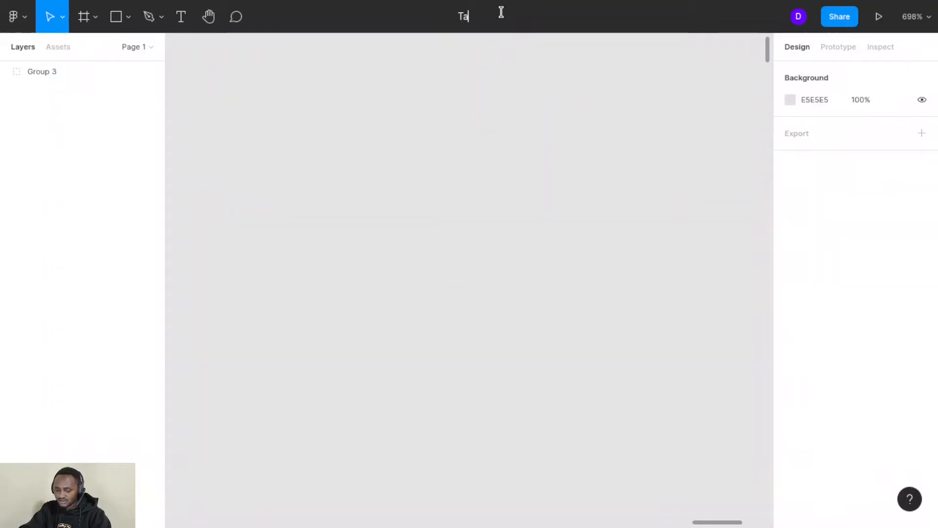
{"action": "type", "text": "r drop"}
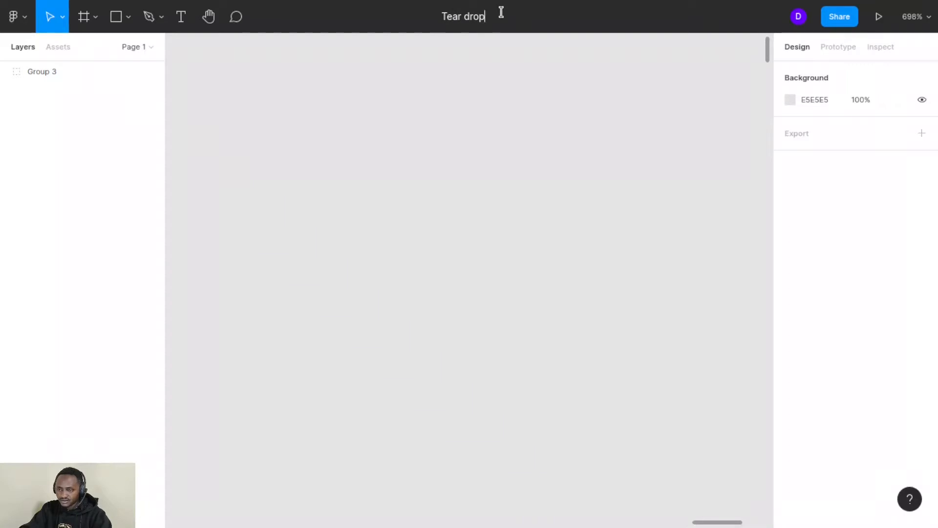
{"action": "type", "text": "s"}
{"action": "key", "text": "Return"}
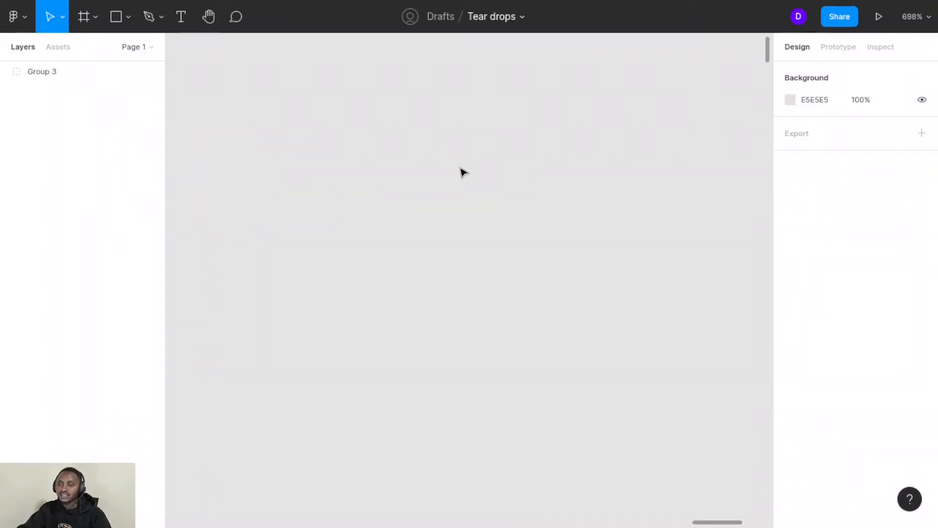
Draw a slanted four-sided outline about 49.5 × 13.5 with the Pen tool and a stroke of 2, and rotate it to about -1.07°.
{"action": "left_click", "coordinate": [149, 17]}
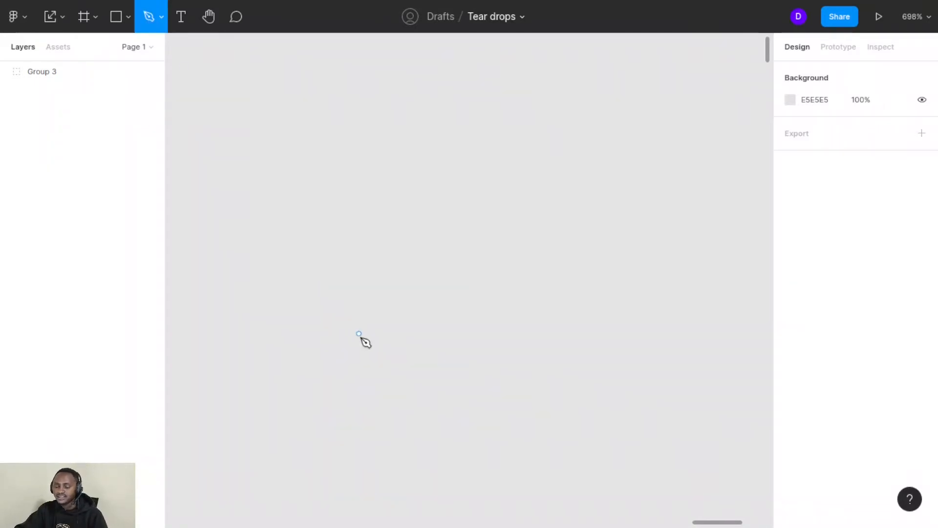
{"action": "left_click", "coordinate": [304, 403]}
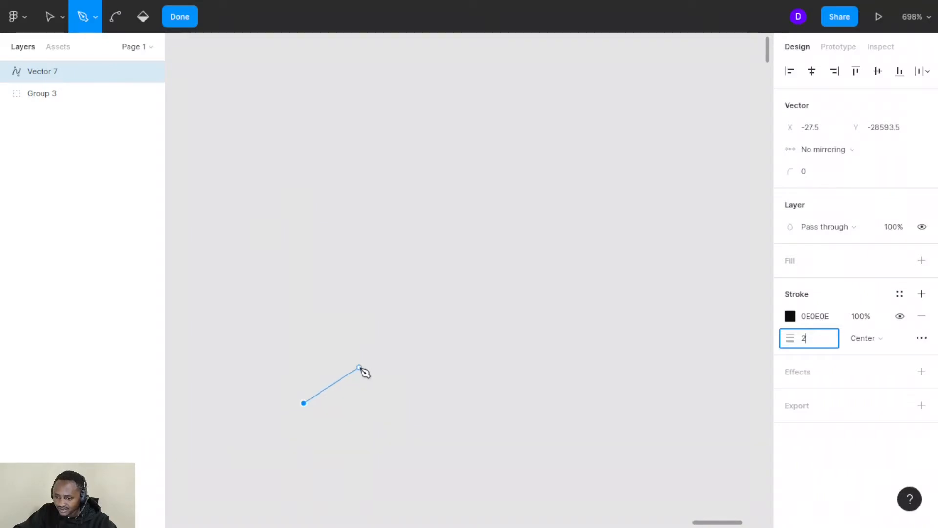
{"action": "left_click", "coordinate": [359, 366]}
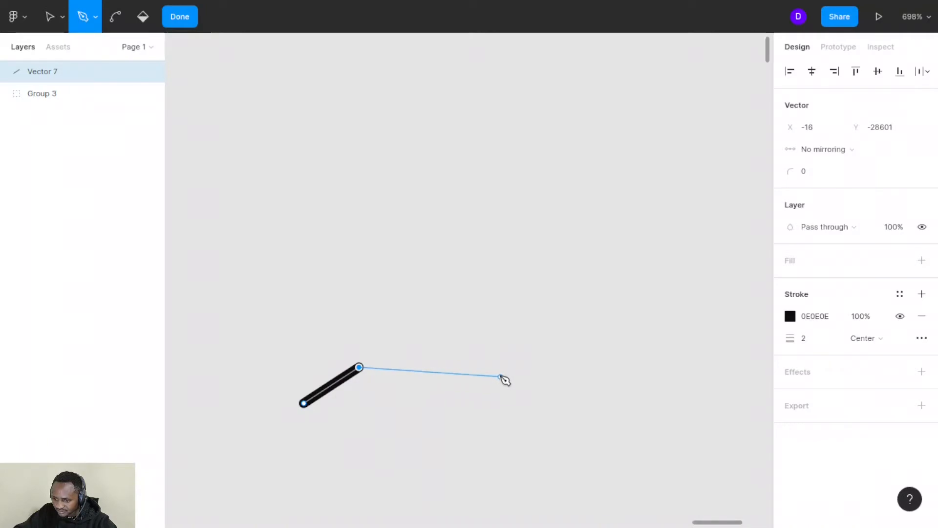
{"action": "key", "text": "ctrl+z"}
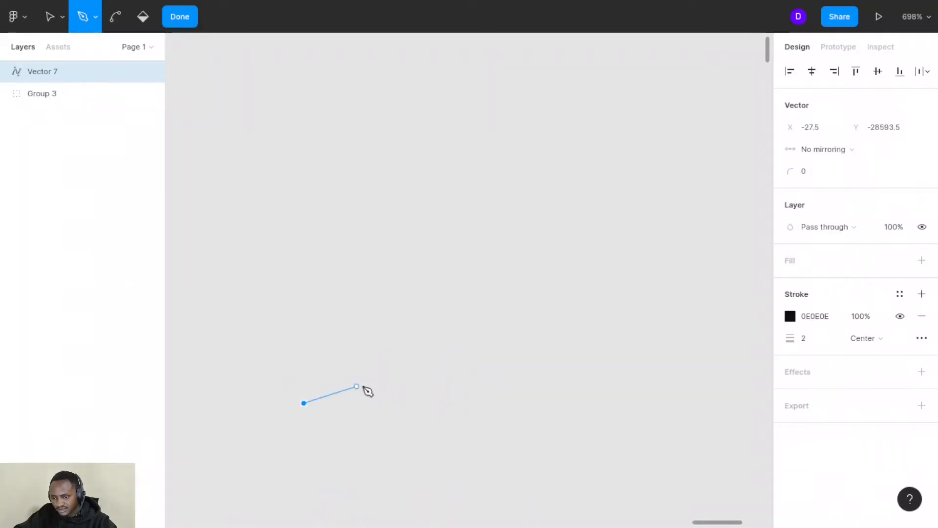
{"action": "left_click", "coordinate": [391, 367]}
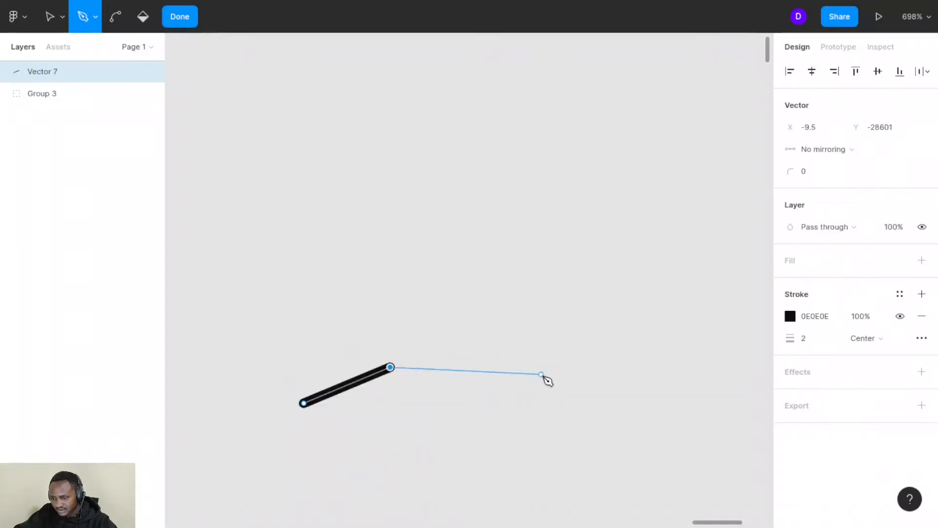
{"action": "left_click", "coordinate": [541, 374]}
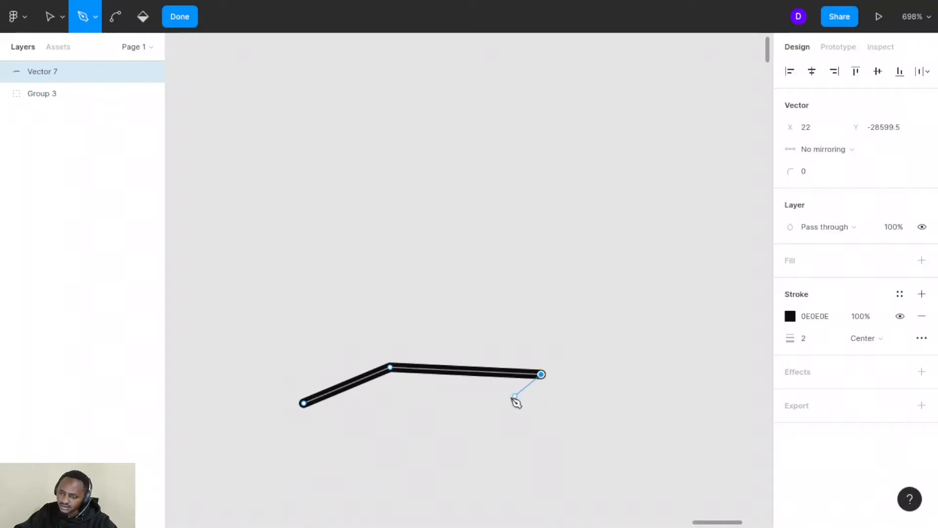
{"action": "left_click", "coordinate": [444, 432]}
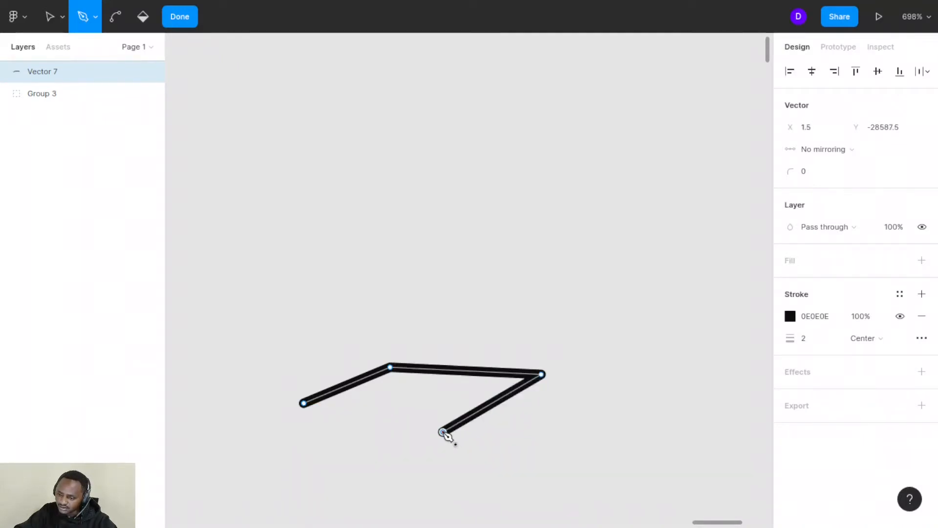
{"action": "left_click", "coordinate": [304, 404]}
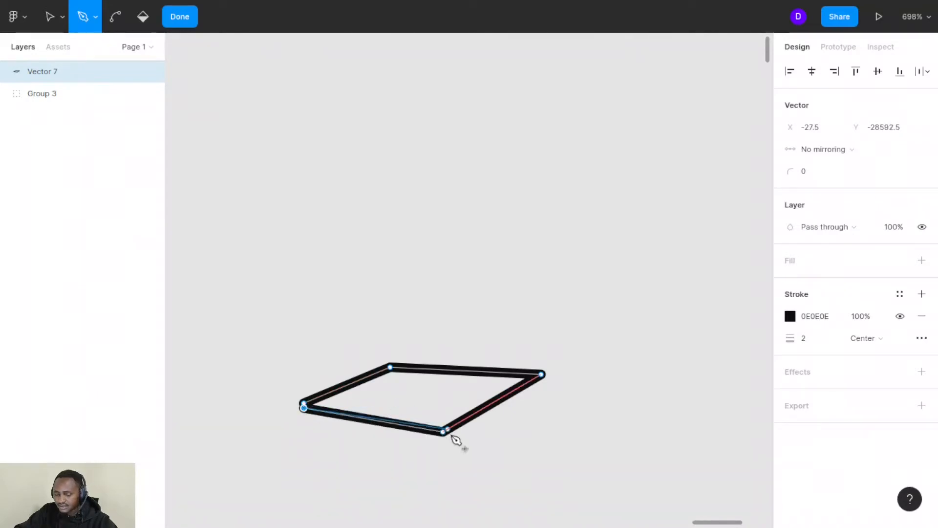
{"action": "left_click", "coordinate": [178, 22]}
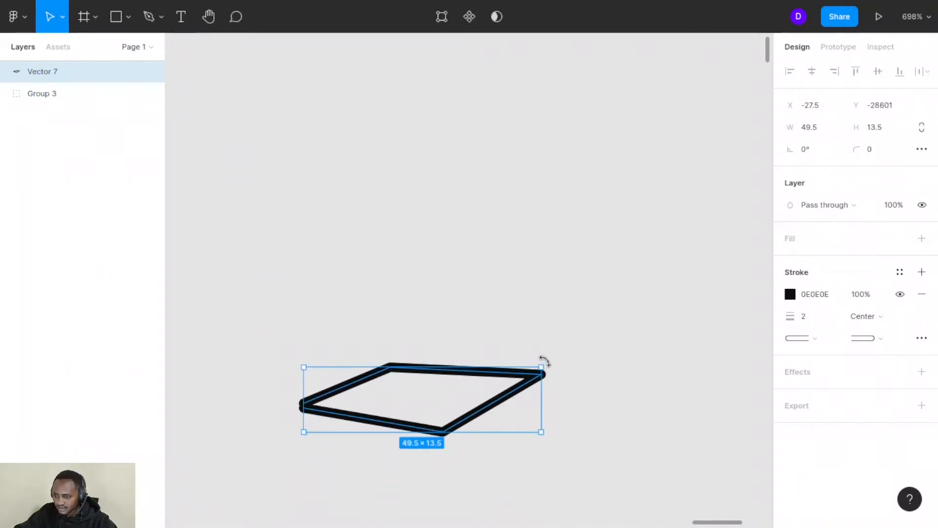
{"action": "mouse_move", "coordinate": [543, 361]}
{"action": "left_mouse_down"}
{"action": "mouse_move", "coordinate": [549, 413]}
{"action": "mouse_move", "coordinate": [457, 458]}
{"action": "mouse_move", "coordinate": [352, 427]}
{"action": "mouse_move", "coordinate": [331, 371]}
{"action": "mouse_move", "coordinate": [320, 436]}
{"action": "mouse_move", "coordinate": [304, 335]}
{"action": "mouse_move", "coordinate": [327, 299]}
{"action": "mouse_move", "coordinate": [511, 342]}
{"action": "mouse_move", "coordinate": [533, 370]}
{"action": "left_mouse_up"}
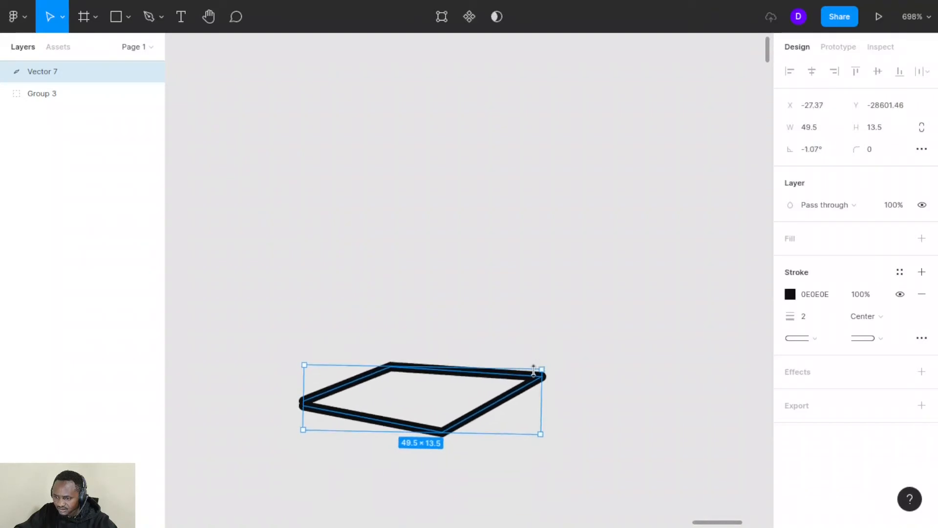
{"action": "left_click", "coordinate": [630, 389]}
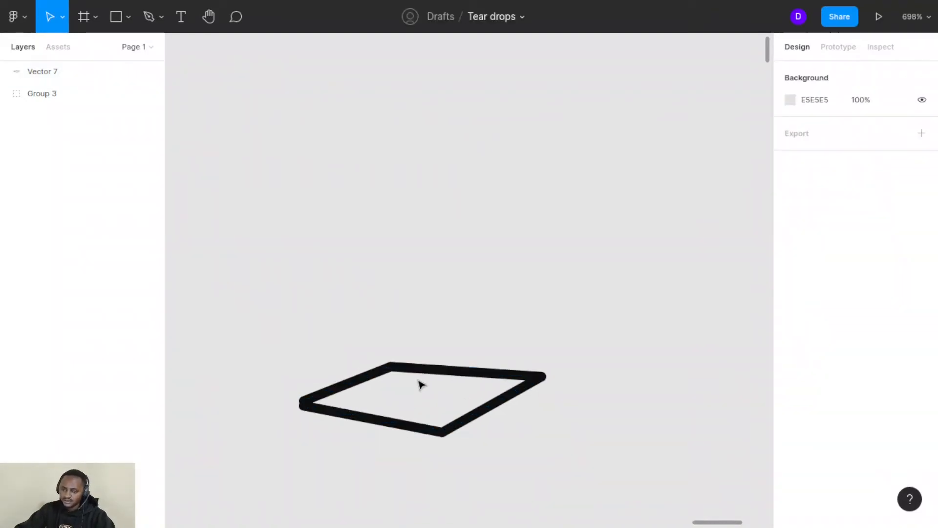
Add a solid fill to the four-sided outline and set its colour to 846767.
{"action": "left_click", "coordinate": [387, 373]}
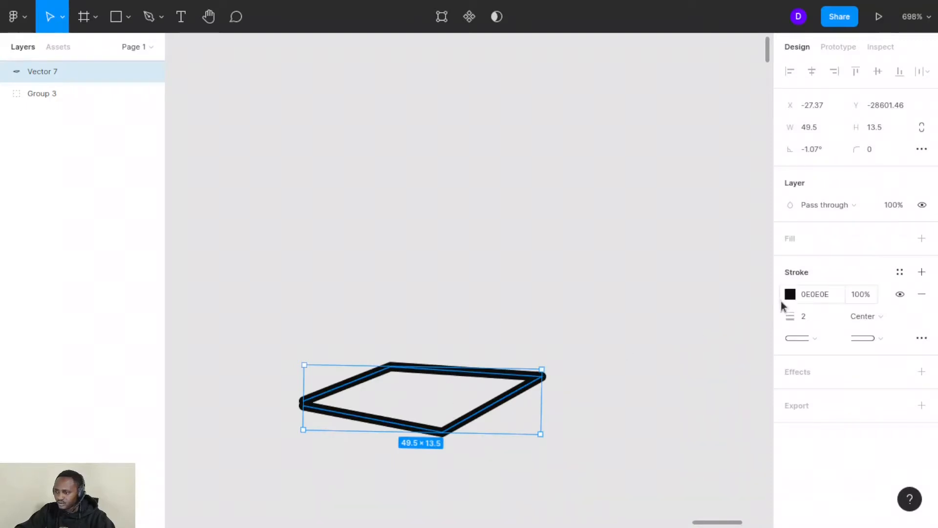
{"action": "left_click", "coordinate": [922, 238]}
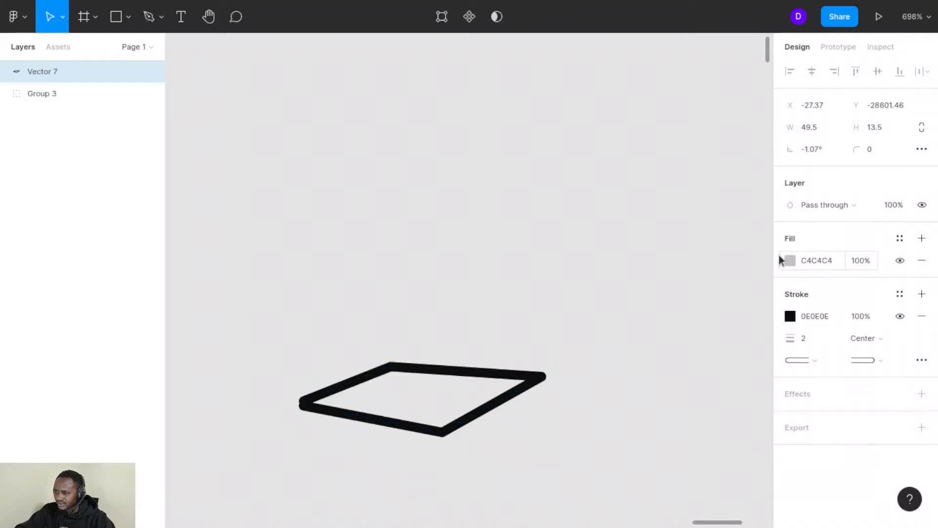
{"action": "left_click", "coordinate": [780, 259]}
{"action": "left_click", "coordinate": [785, 259]}
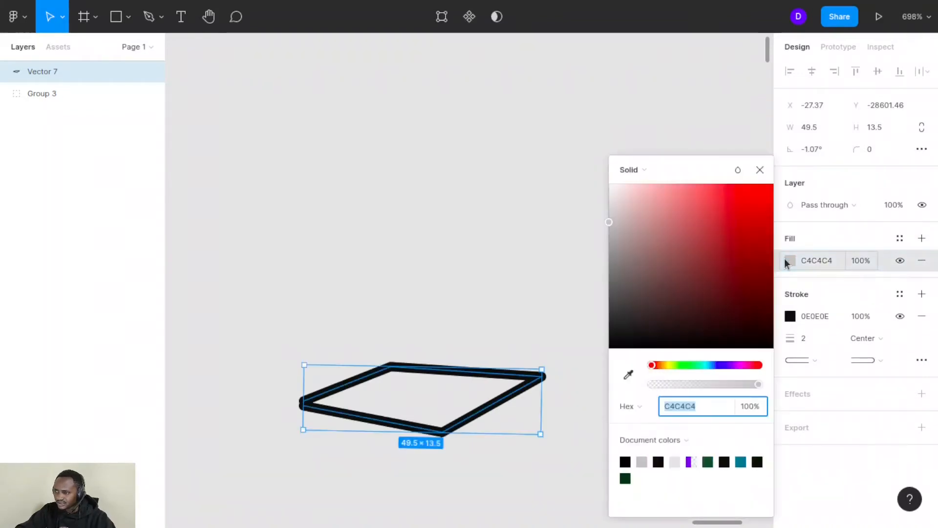
{"action": "left_click", "coordinate": [687, 252]}
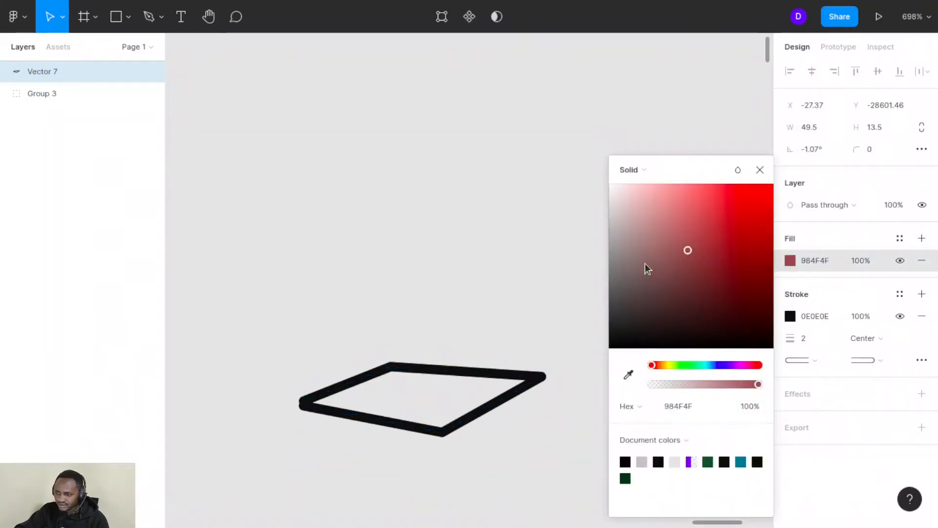
{"action": "left_click", "coordinate": [432, 398]}
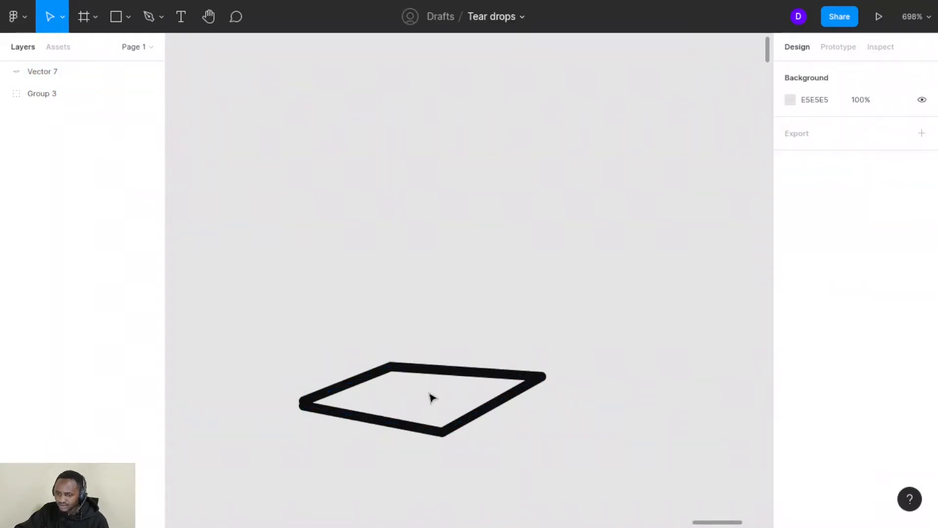
Change the four-sided outline's fill colour to red C12525 and deselect the shape.
{"action": "left_click", "coordinate": [436, 436]}
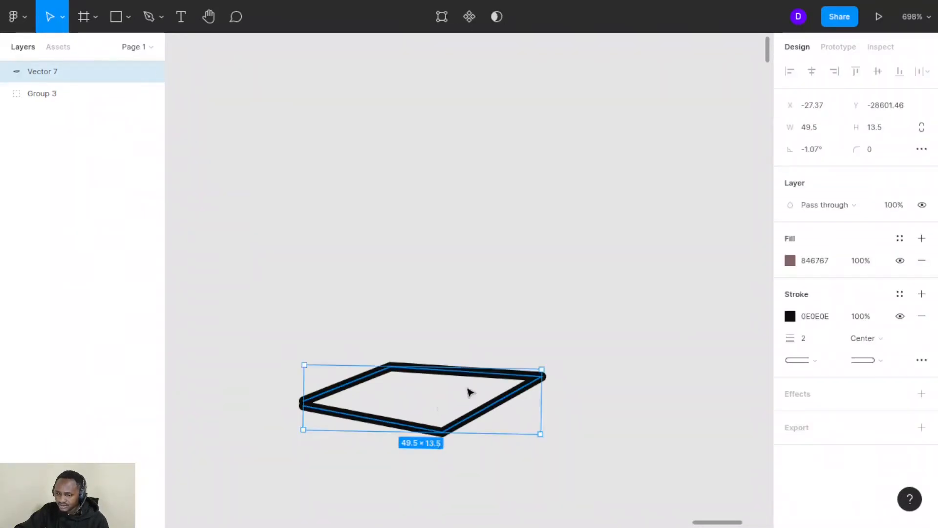
{"action": "left_click", "coordinate": [790, 261]}
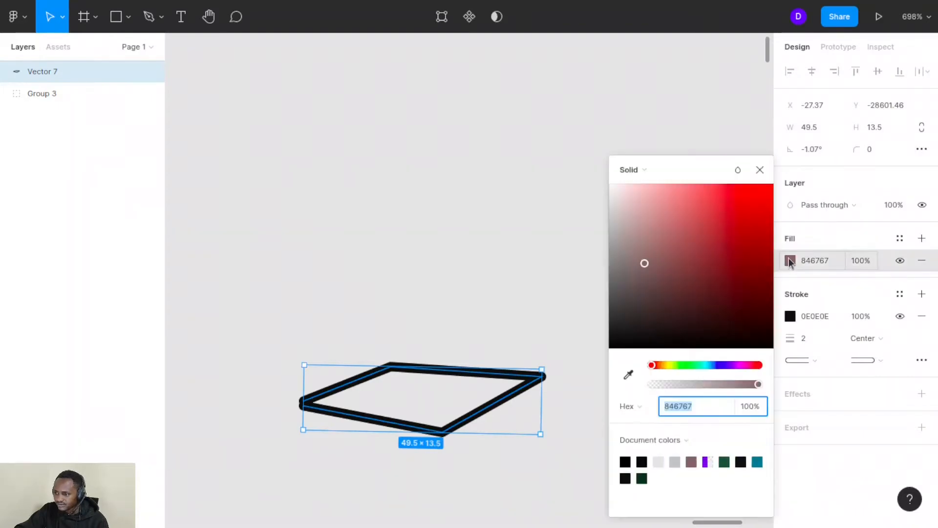
{"action": "left_click", "coordinate": [743, 227]}
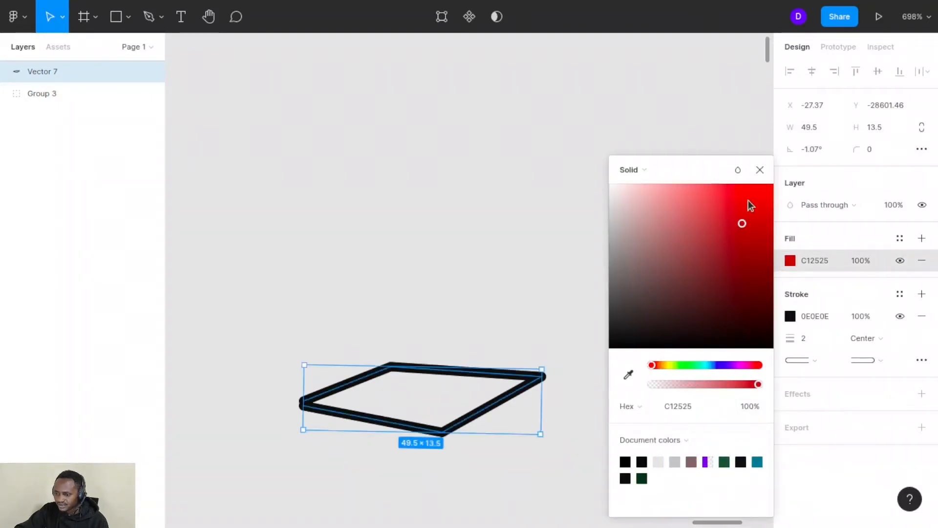
{"action": "left_click", "coordinate": [760, 171]}
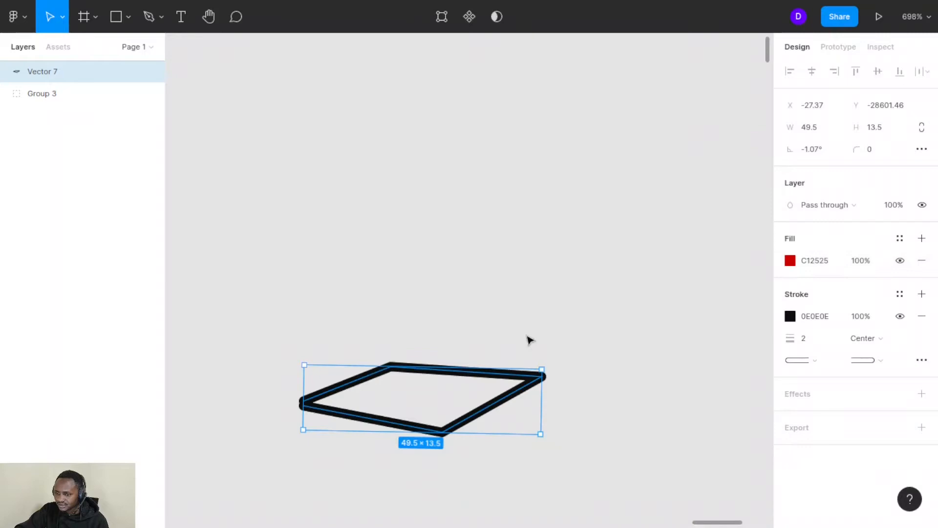
{"action": "left_click", "coordinate": [604, 379]}
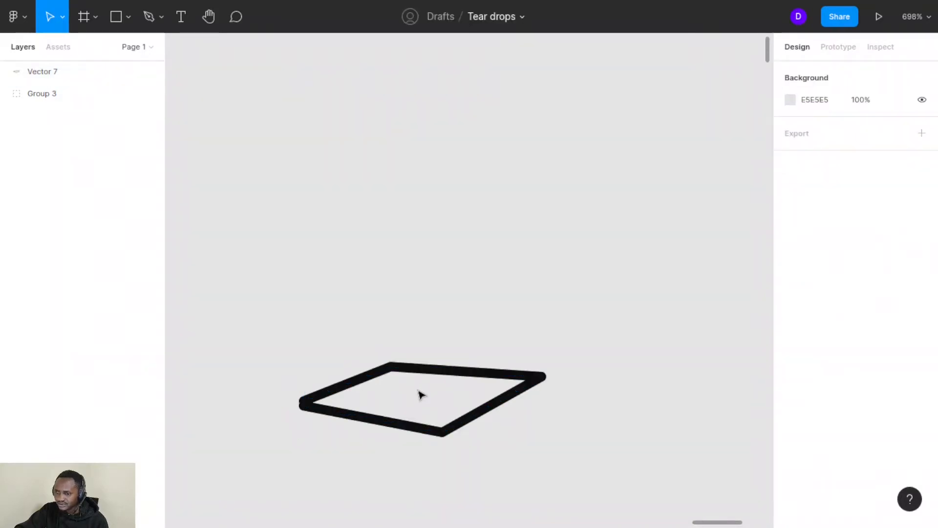
{"action": "left_click", "coordinate": [451, 372]}
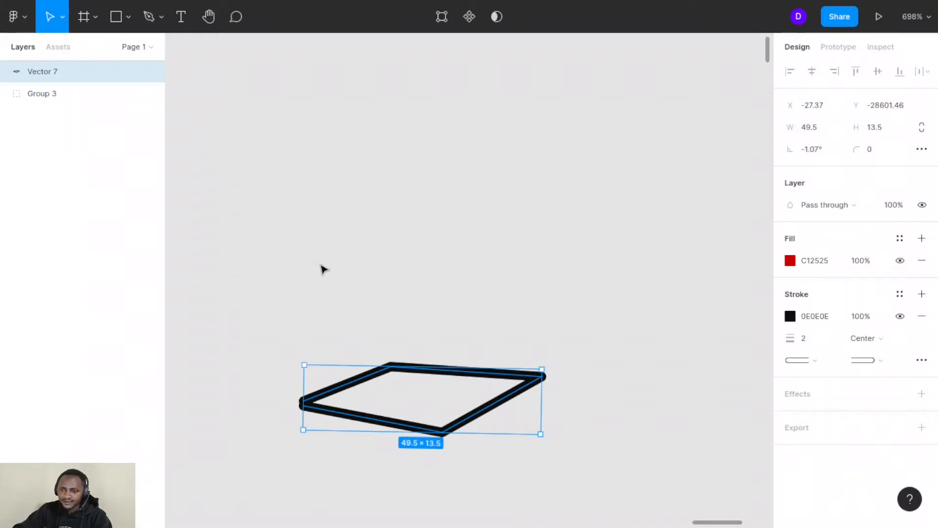
{"action": "left_click", "coordinate": [410, 280]}
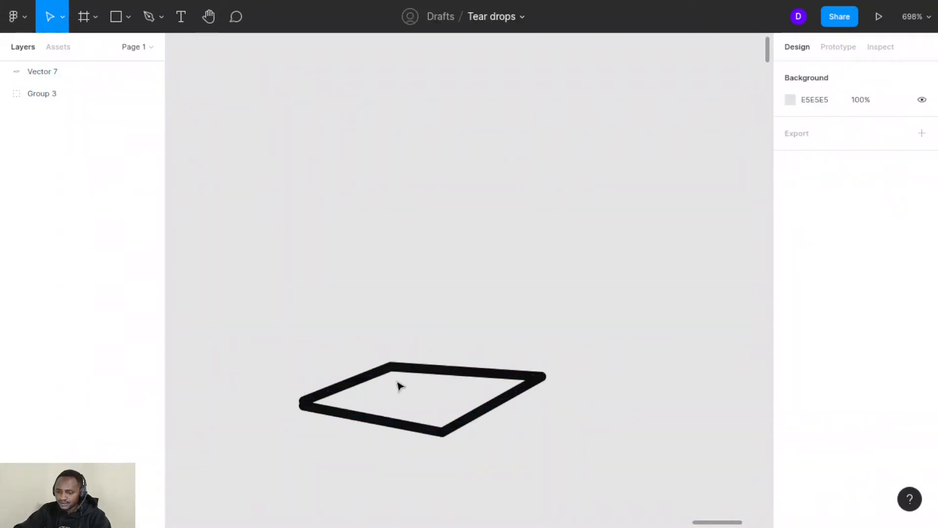
Place a grey rectangle above the four-sided outline and resize it to 30 × 58.
{"action": "left_click", "coordinate": [116, 18]}
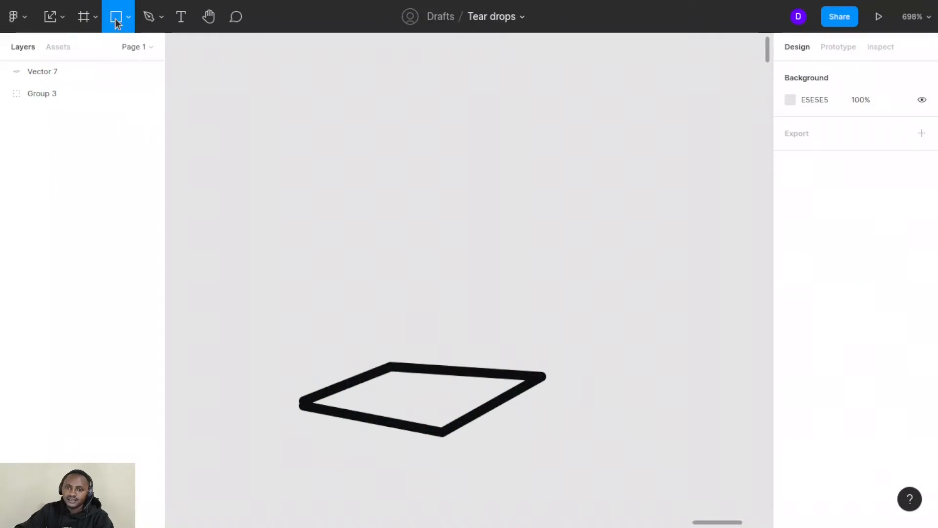
{"action": "left_click", "coordinate": [384, 164]}
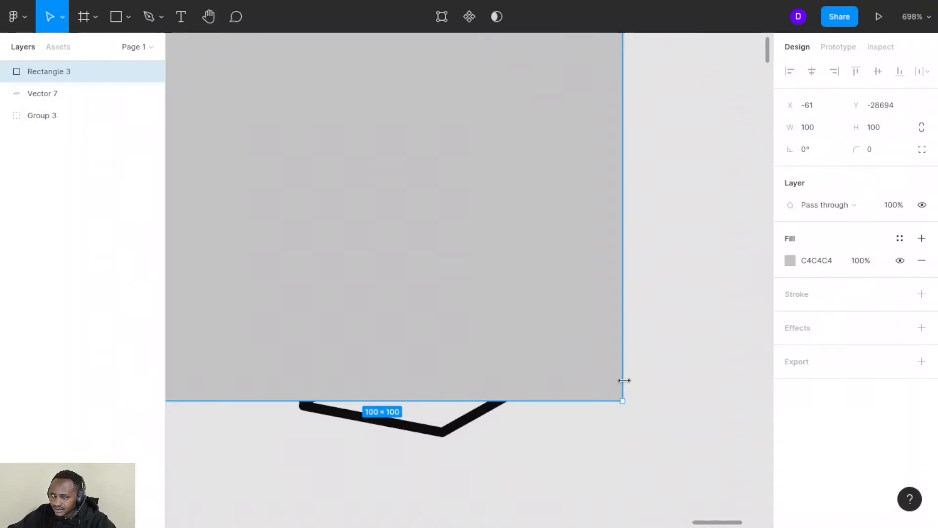
{"action": "left_click_drag", "start_coordinate": [621, 377], "coordinate": [421, 312]}
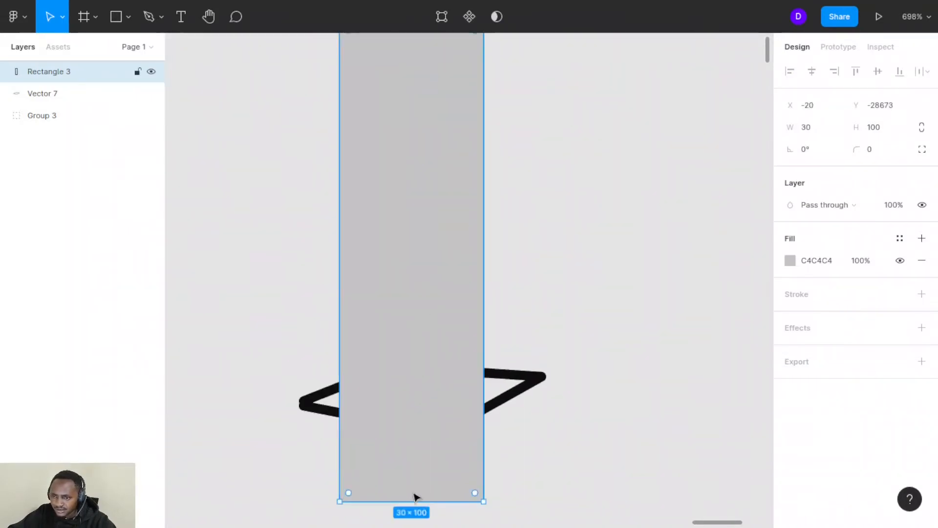
{"action": "left_click_drag", "start_coordinate": [416, 503], "coordinate": [404, 299]}
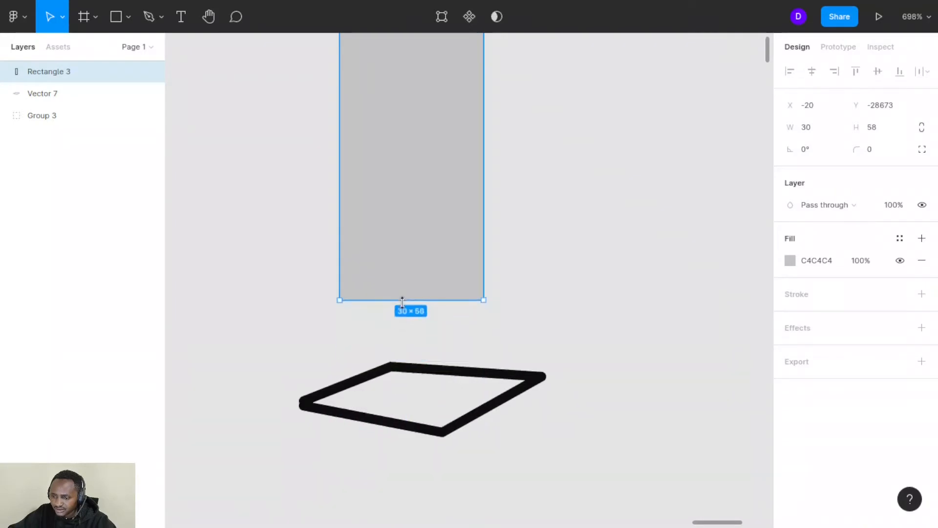
Edit the rectangle's points and move its lower-right corner onto the left edge to taper the shape.
{"action": "scroll", "coordinate": [405, 303], "scroll_direction": "up", "scroll_amount": 3}
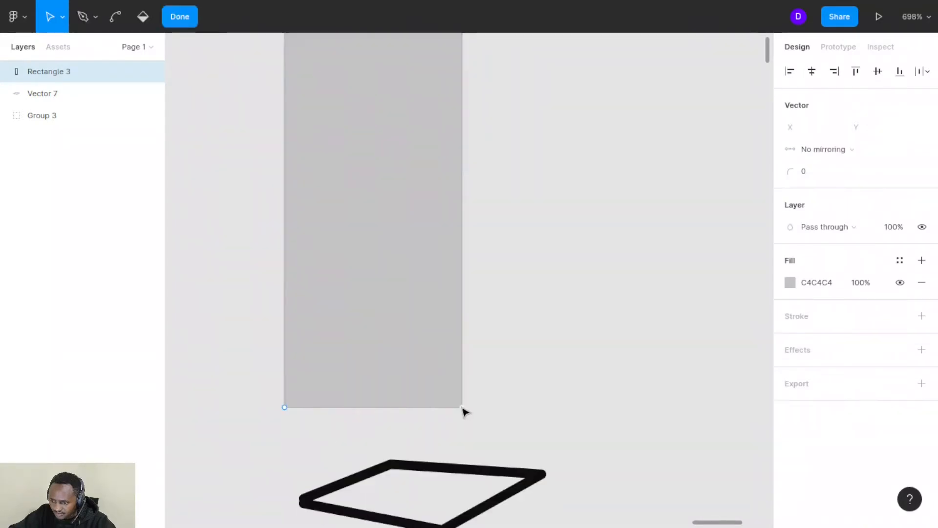
{"action": "left_click_drag", "start_coordinate": [463, 408], "coordinate": [287, 291]}
{"action": "scroll", "coordinate": [288, 291], "scroll_direction": "up", "scroll_amount": 5}
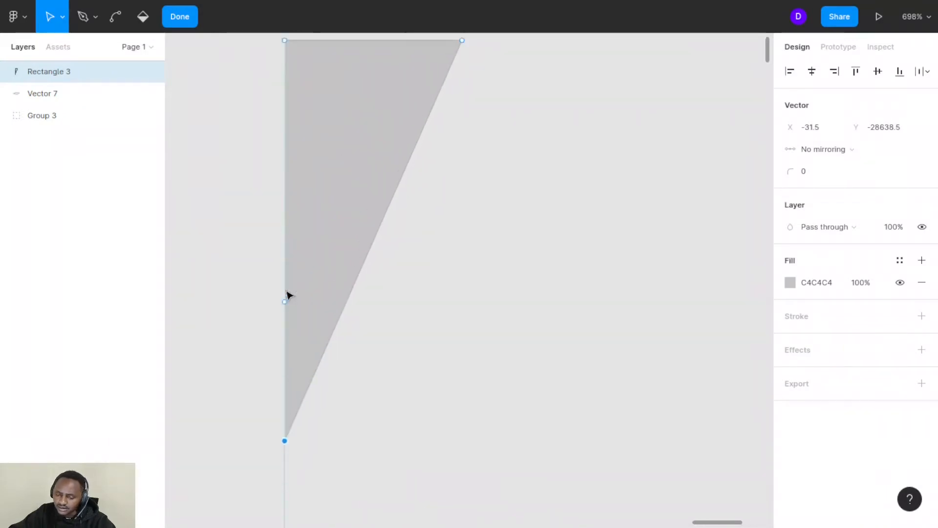
{"action": "scroll", "coordinate": [288, 292], "scroll_direction": "left", "scroll_amount": 3}
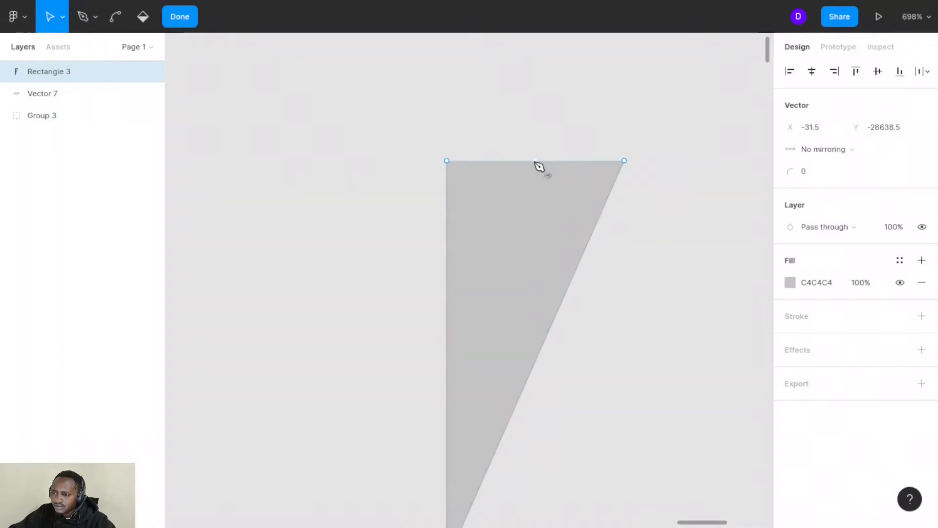
Add a raised point midway along the tapered shape's top edge and lower its upper-right corner to X 4, Y -28717.
{"action": "left_click_drag", "start_coordinate": [536, 161], "coordinate": [538, 135]}
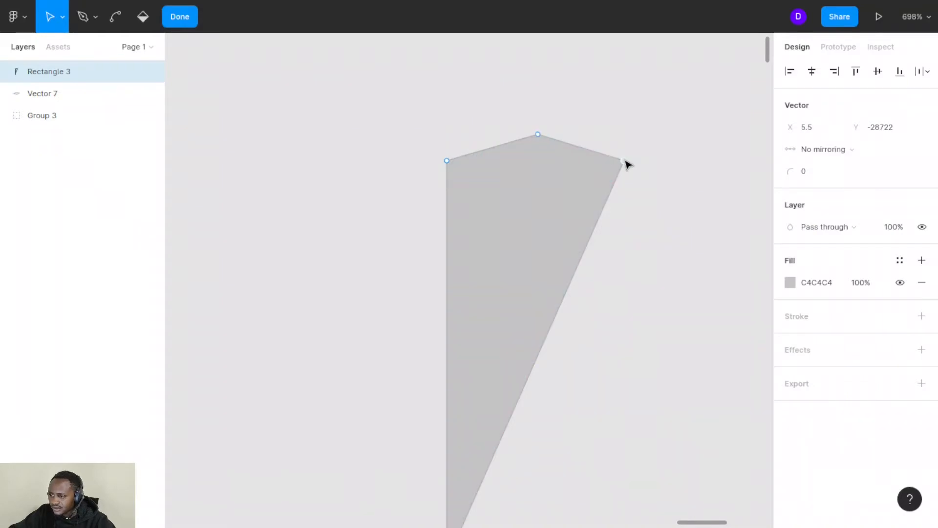
{"action": "mouse_move", "coordinate": [627, 164]}
{"action": "left_mouse_down"}
{"action": "mouse_move", "coordinate": [630, 182]}
{"action": "mouse_move", "coordinate": [617, 182]}
{"action": "mouse_move", "coordinate": [620, 191]}
{"action": "mouse_move", "coordinate": [619, 180]}
{"action": "left_mouse_up"}
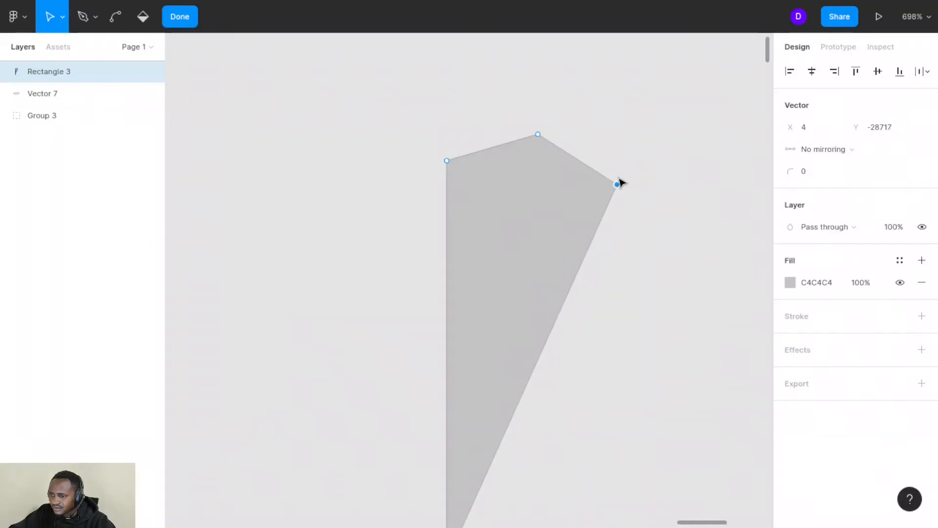
Use the Bend tool to bow the two top edges and the left edge outward and curve the slanted right edge inward.
{"action": "left_click", "coordinate": [116, 19]}
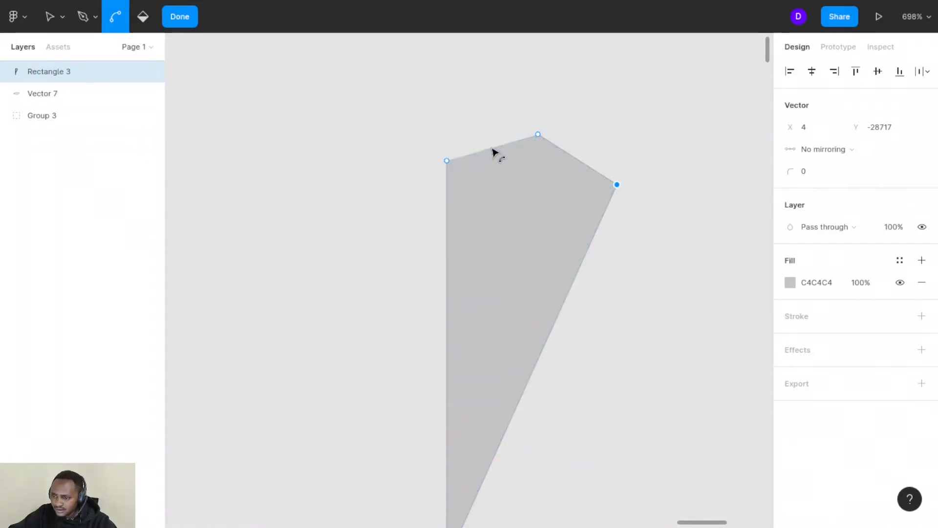
{"action": "left_click_drag", "start_coordinate": [495, 151], "coordinate": [490, 143]}
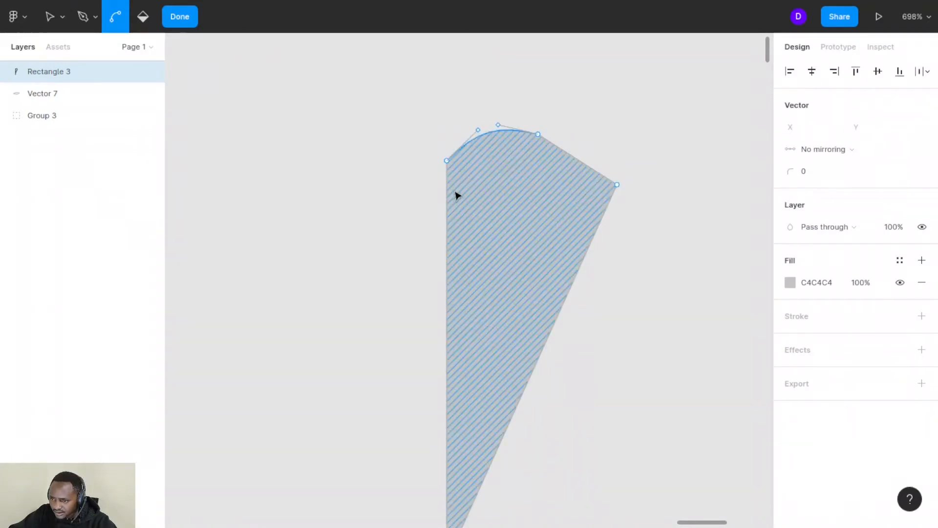
{"action": "left_click_drag", "start_coordinate": [447, 201], "coordinate": [450, 183]}
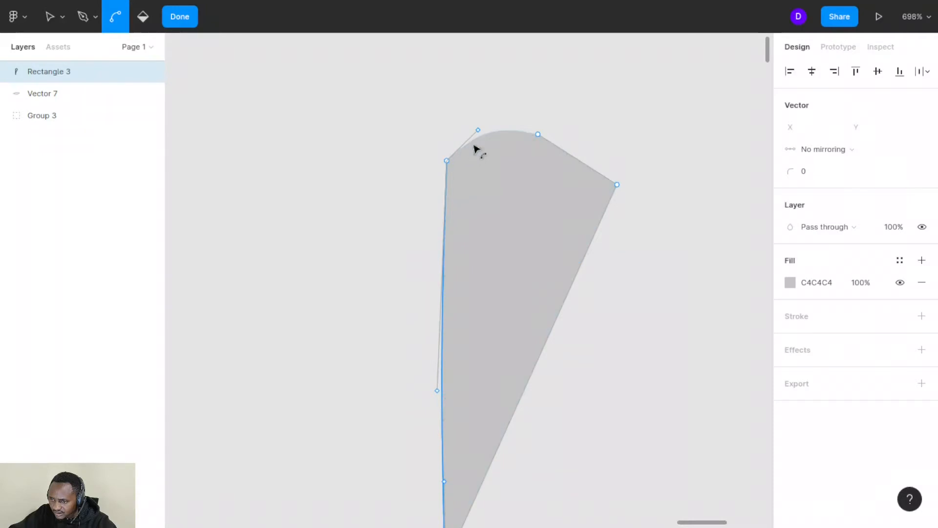
{"action": "left_click", "coordinate": [575, 156]}
{"action": "left_click_drag", "start_coordinate": [576, 154], "coordinate": [579, 150]}
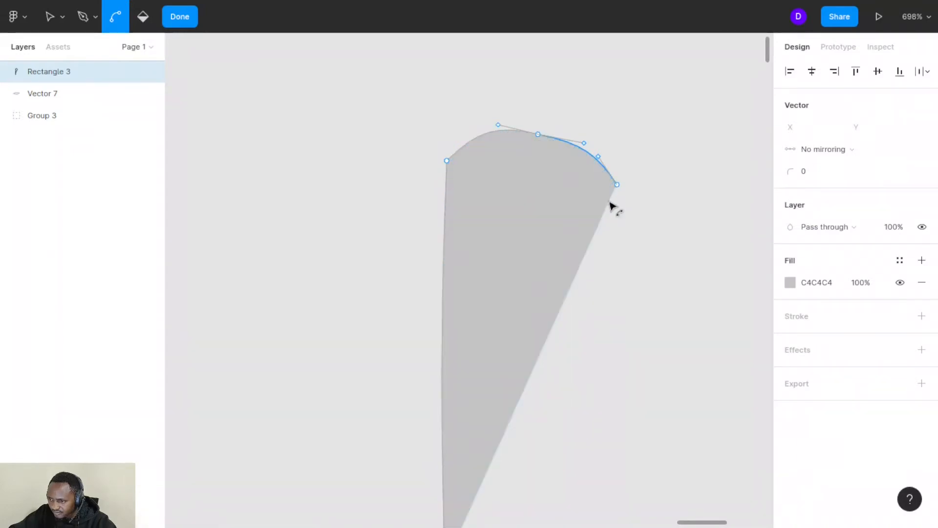
{"action": "left_click_drag", "start_coordinate": [611, 206], "coordinate": [607, 203]}
{"action": "left_click", "coordinate": [679, 226]}
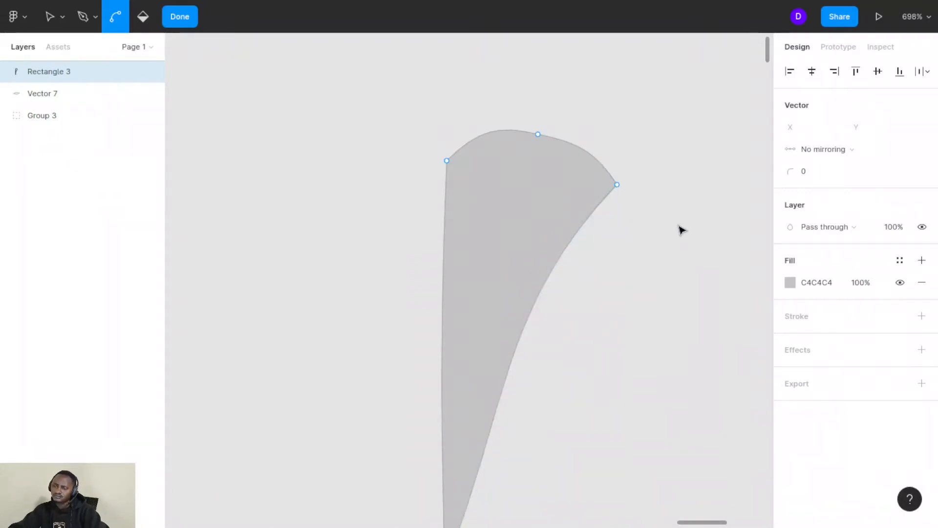
Reshape the slanted right edge into a gentler inward curve with the Bend tool and finish editing the shape.
{"action": "scroll", "coordinate": [682, 230], "scroll_direction": "down", "scroll_amount": 3}
{"action": "scroll", "coordinate": [682, 229], "scroll_direction": "down", "scroll_amount": 5}
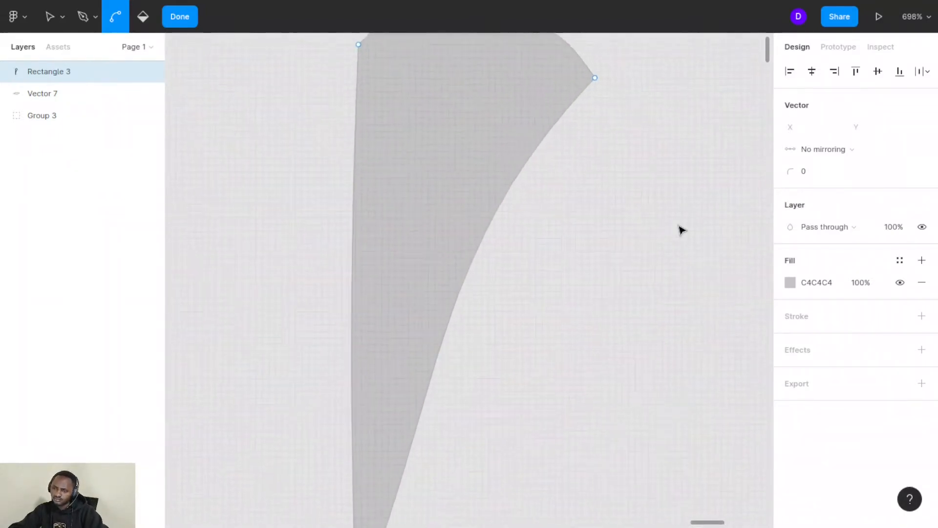
{"action": "scroll", "coordinate": [682, 229], "scroll_direction": "up", "scroll_amount": 1}
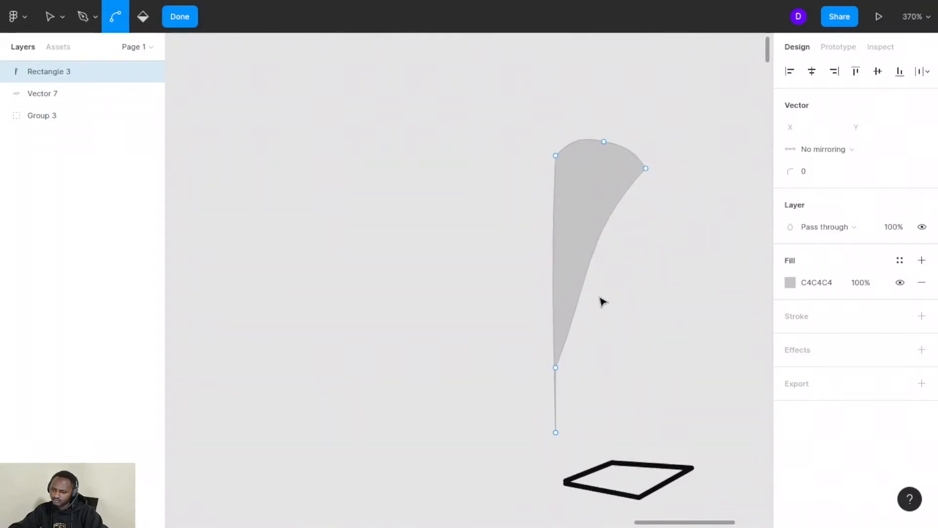
{"action": "left_click", "coordinate": [578, 307]}
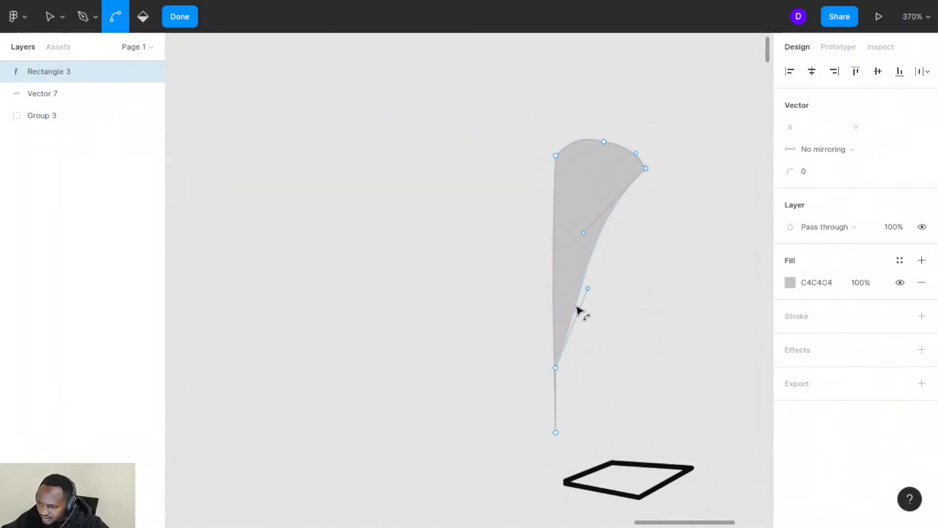
{"action": "scroll", "coordinate": [578, 306], "scroll_direction": "up", "scroll_amount": 2}
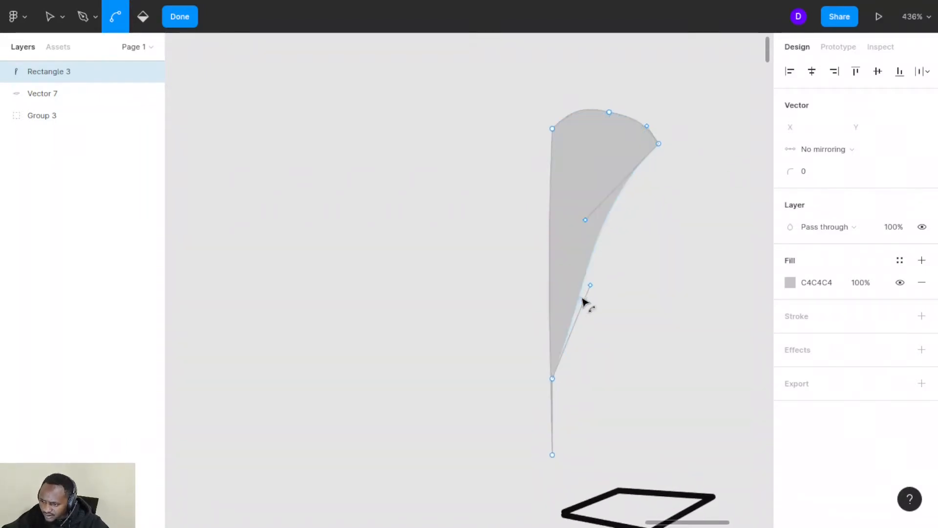
{"action": "left_click", "coordinate": [579, 301]}
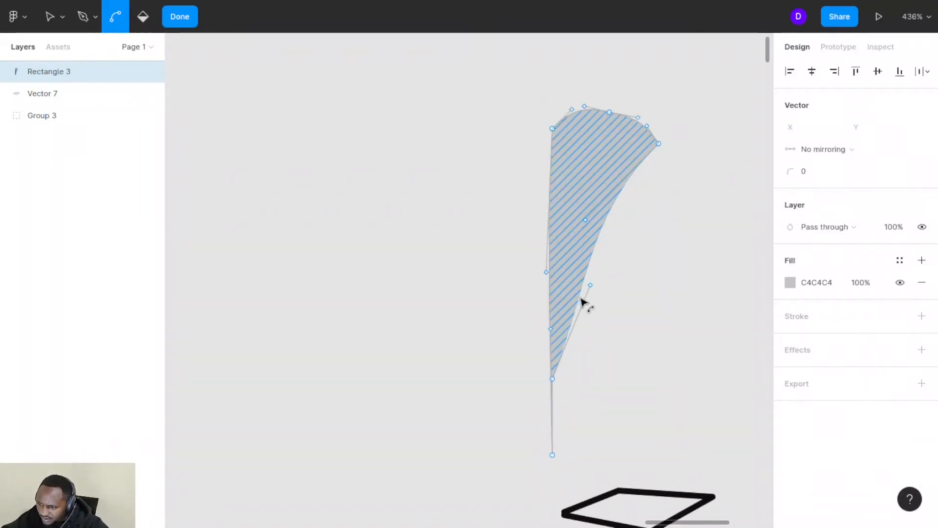
{"action": "left_click", "coordinate": [578, 300]}
{"action": "left_click_drag", "start_coordinate": [575, 299], "coordinate": [588, 277]}
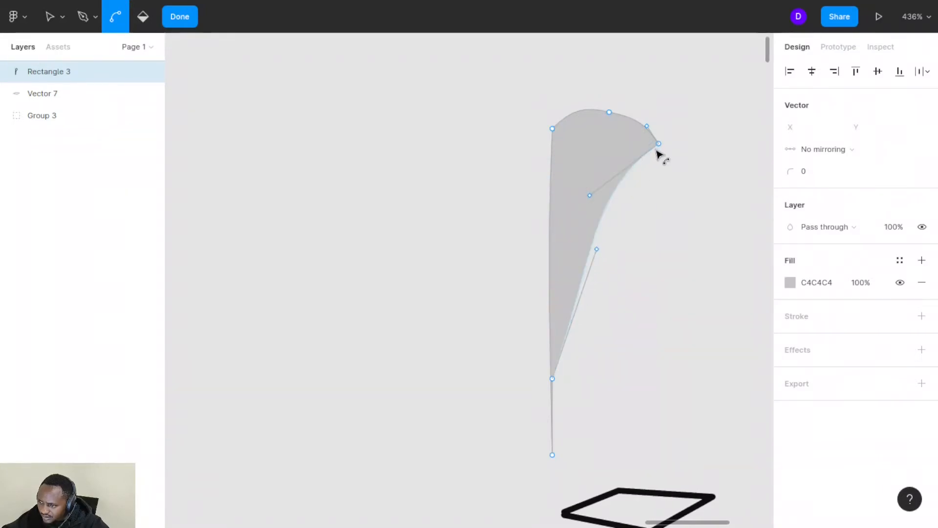
{"action": "left_click", "coordinate": [656, 151]}
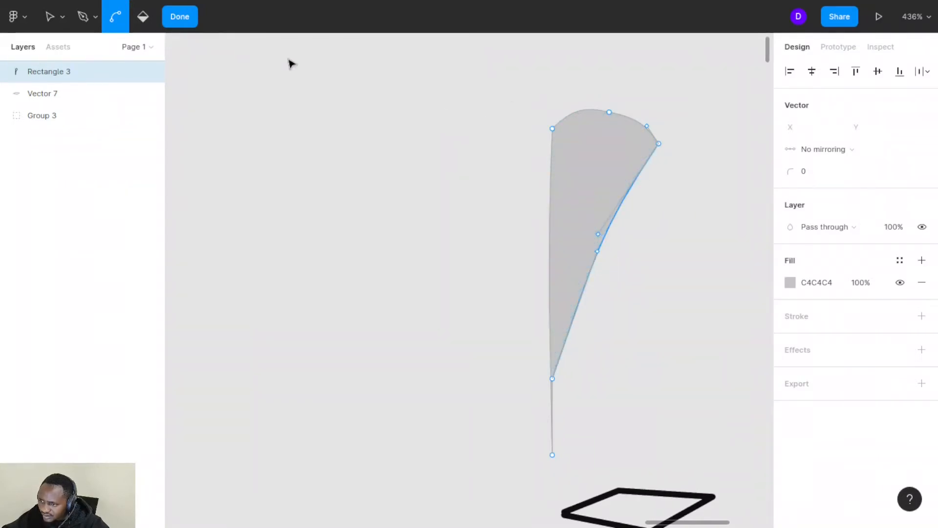
{"action": "left_click", "coordinate": [176, 17]}
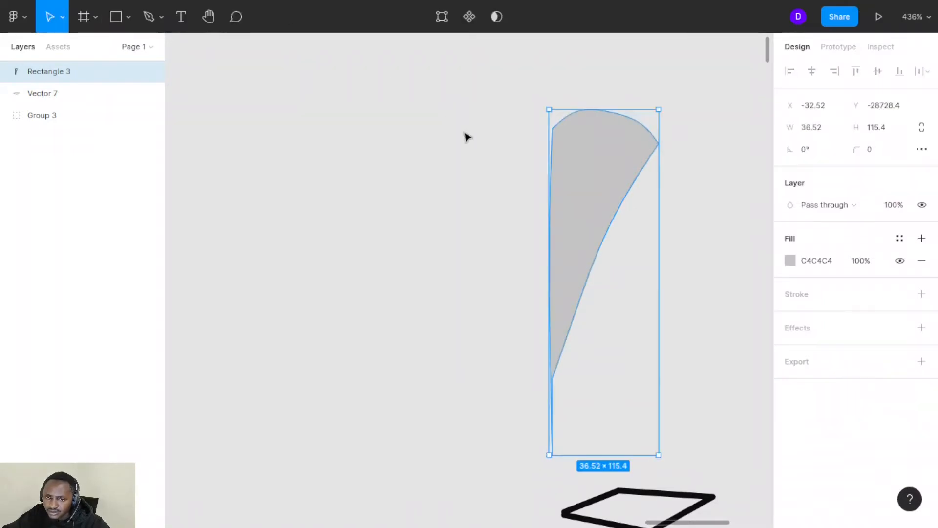
Edit the shape's points, moving the right corner to X 20, Y -28715.5, the top point to X -7, Y -28735 and the left corner to X -33.5, Y -28727.
{"action": "key", "text": "Return"}
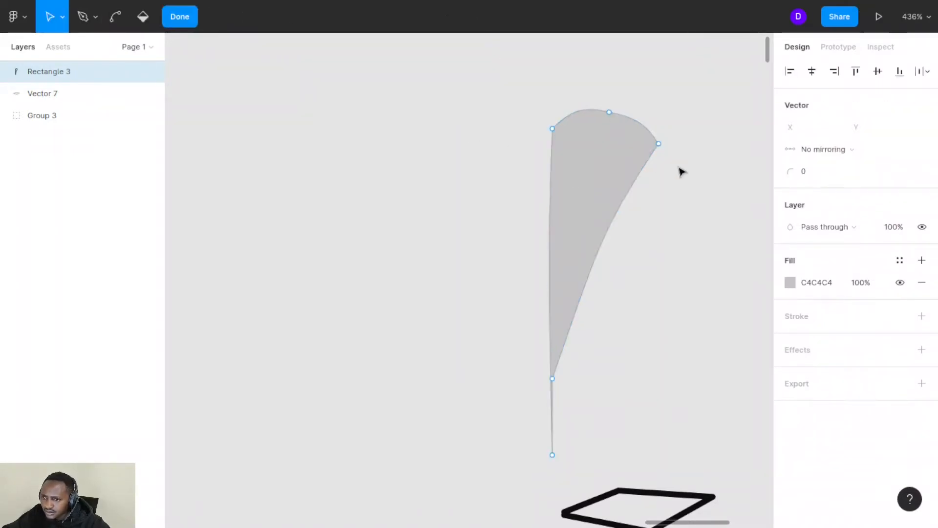
{"action": "mouse_move", "coordinate": [659, 144]}
{"action": "left_mouse_down"}
{"action": "mouse_move", "coordinate": [670, 153]}
{"action": "mouse_move", "coordinate": [706, 148]}
{"action": "left_mouse_up"}
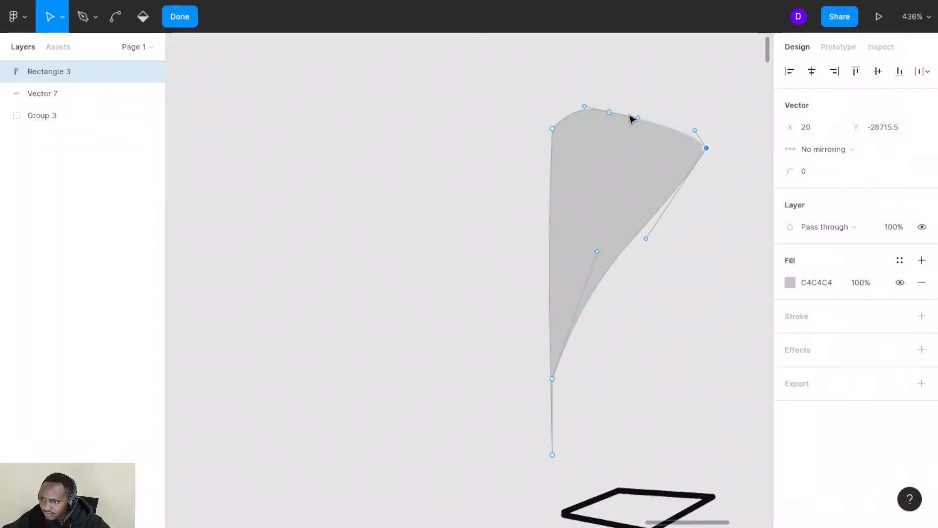
{"action": "left_click_drag", "start_coordinate": [610, 116], "coordinate": [628, 94]}
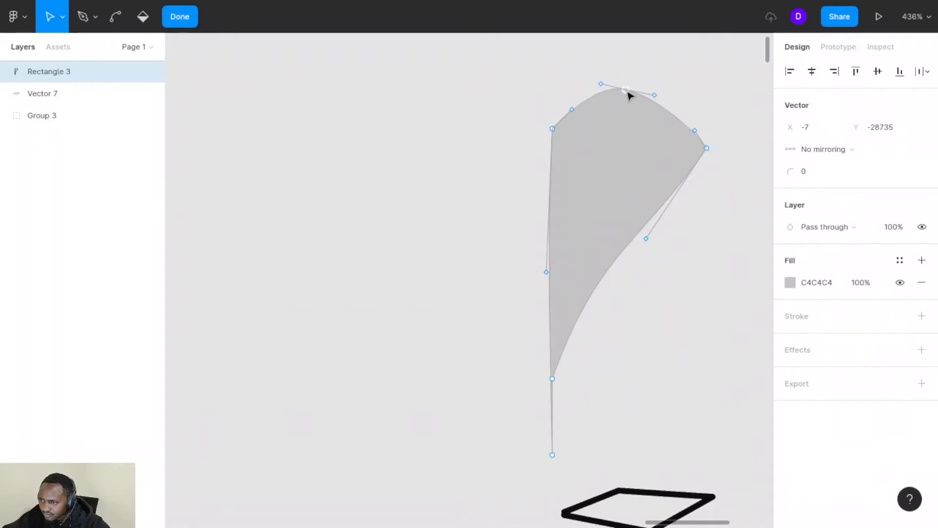
{"action": "left_click_drag", "start_coordinate": [553, 129], "coordinate": [550, 118]}
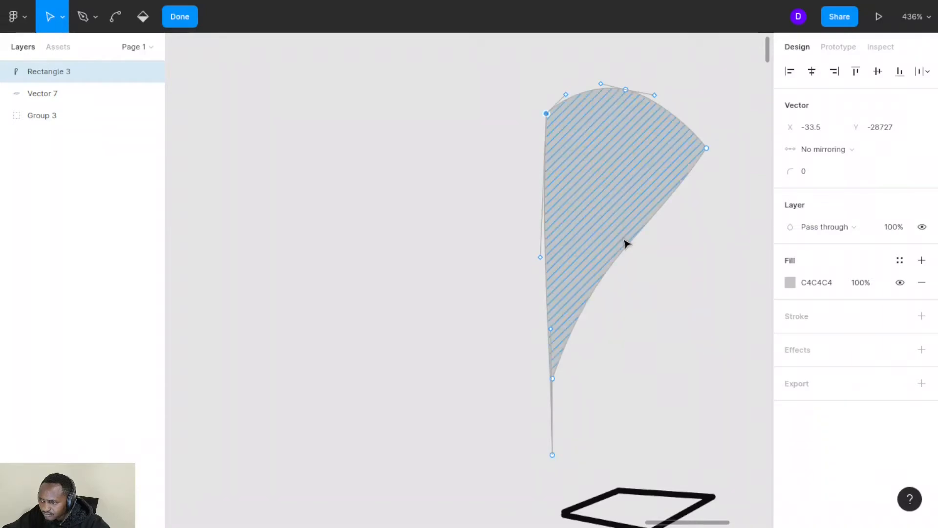
Bend the right edge further inward so it curves more deeply toward the tail, and finish editing.
{"action": "left_click", "coordinate": [116, 17]}
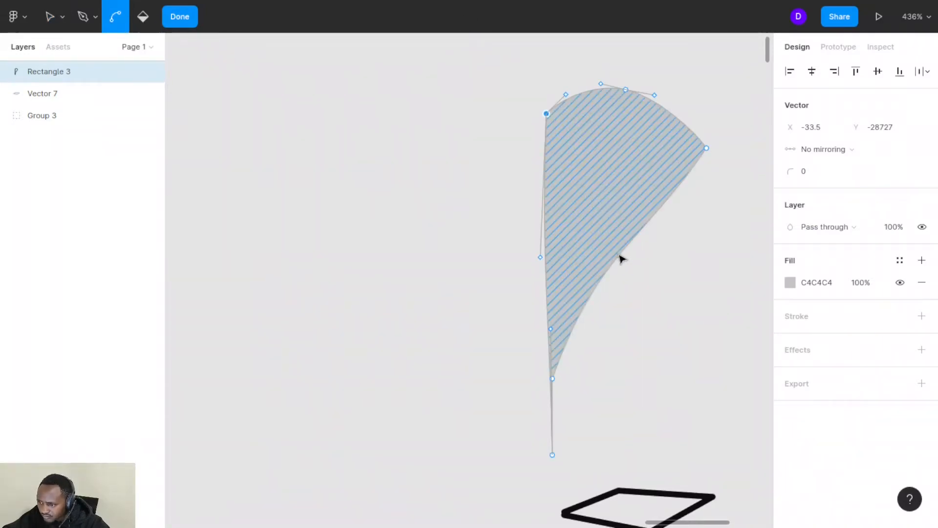
{"action": "mouse_move", "coordinate": [620, 256]}
{"action": "left_mouse_down"}
{"action": "mouse_move", "coordinate": [632, 264]}
{"action": "mouse_move", "coordinate": [619, 252]}
{"action": "left_mouse_up"}
{"action": "mouse_move", "coordinate": [645, 215]}
{"action": "left_mouse_down"}
{"action": "mouse_move", "coordinate": [658, 212]}
{"action": "mouse_move", "coordinate": [649, 200]}
{"action": "left_mouse_up"}
{"action": "left_click", "coordinate": [685, 266]}
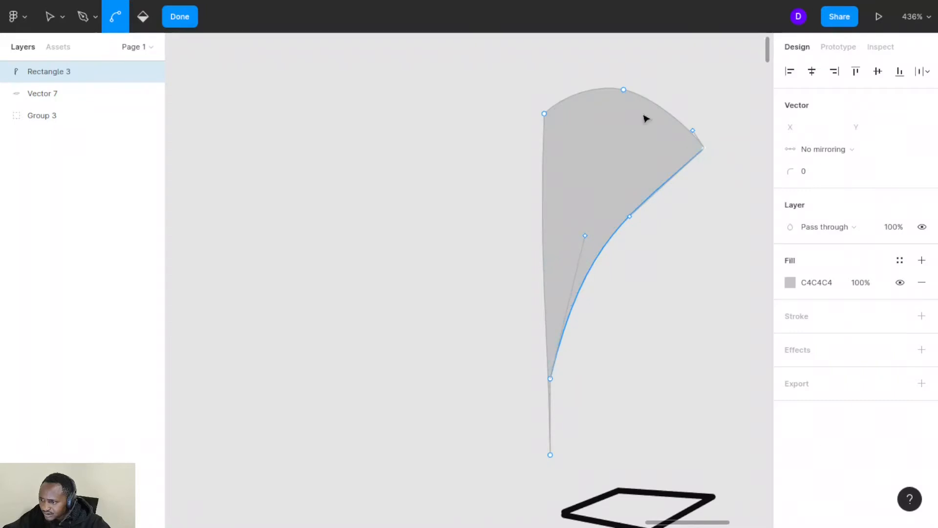
{"action": "left_click", "coordinate": [179, 16]}
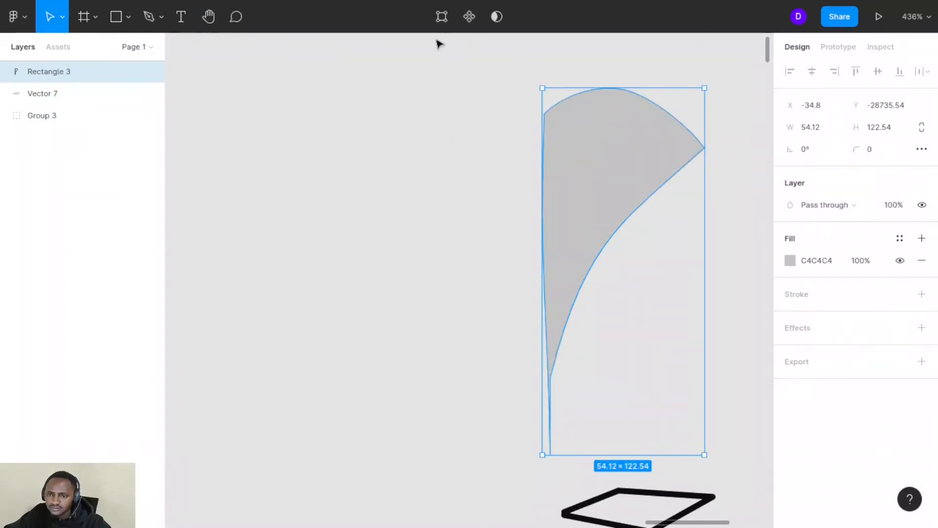
Reopen the shape's points, raise the right corner slightly, and deselect the point.
{"action": "key", "text": "Return"}
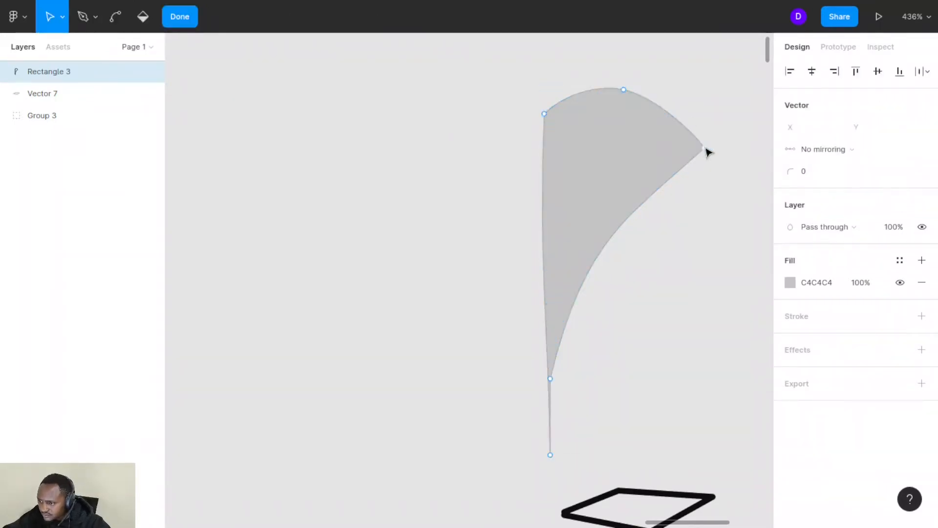
{"action": "mouse_move", "coordinate": [704, 149]}
{"action": "left_mouse_down"}
{"action": "mouse_move", "coordinate": [692, 148]}
{"action": "mouse_move", "coordinate": [704, 136]}
{"action": "left_mouse_up"}
{"action": "left_click", "coordinate": [715, 258]}
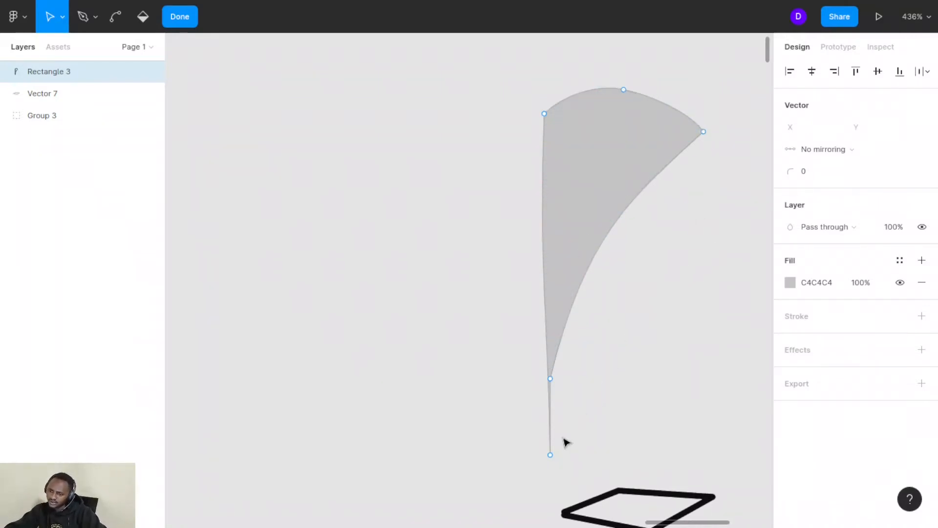
Move the whole curved shape down so the end of its thin tail sits inside the black four-sided outline.
{"action": "mouse_move", "coordinate": [576, 289]}
{"action": "left_mouse_down"}
{"action": "mouse_move", "coordinate": [587, 287]}
{"action": "mouse_move", "coordinate": [622, 338]}
{"action": "mouse_move", "coordinate": [642, 319]}
{"action": "mouse_move", "coordinate": [652, 323]}
{"action": "left_mouse_up"}
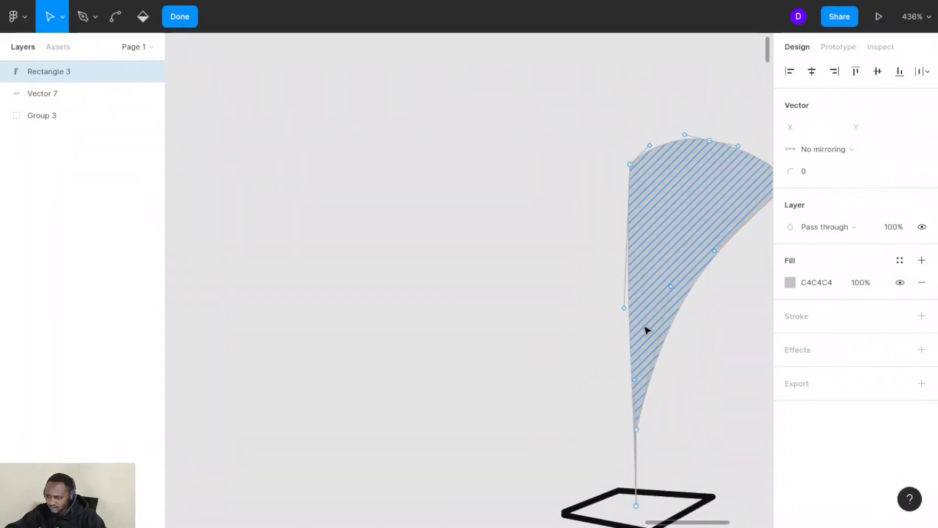
{"action": "scroll", "coordinate": [645, 329], "scroll_direction": "right", "scroll_amount": 3}
{"action": "scroll", "coordinate": [646, 329], "scroll_direction": "down", "scroll_amount": 1}
{"action": "scroll", "coordinate": [646, 329], "scroll_direction": "down", "scroll_amount": 1}
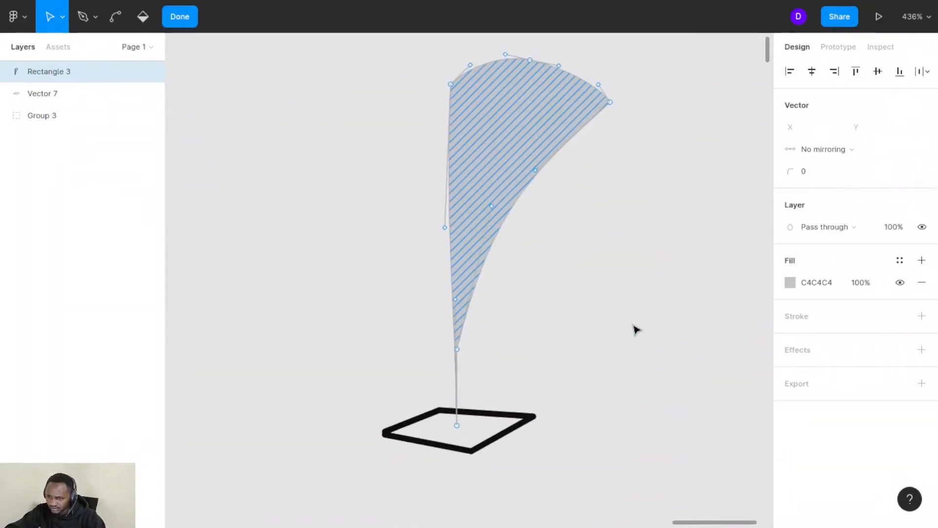
{"action": "left_click", "coordinate": [635, 330]}
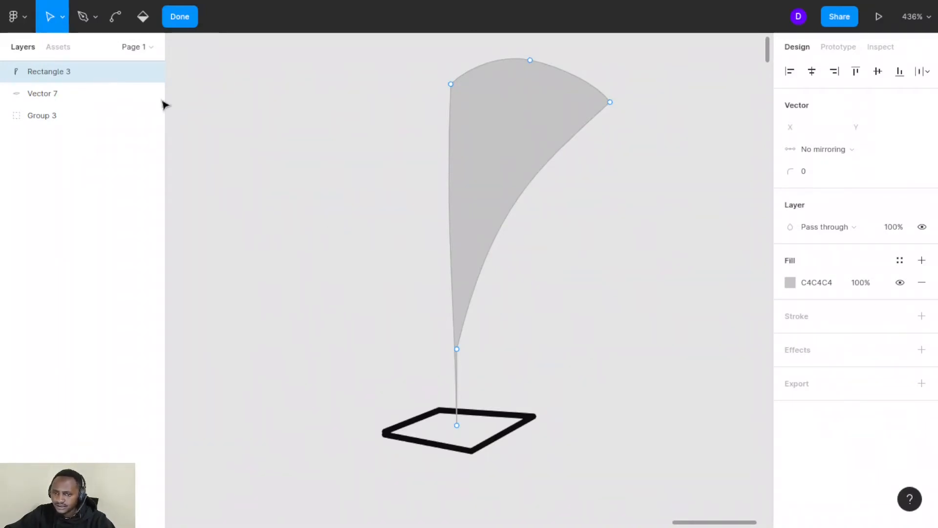
Use the Pen tool to connect the point where the shape narrows to the tail's lower end, and finish editing.
{"action": "left_click", "coordinate": [84, 19]}
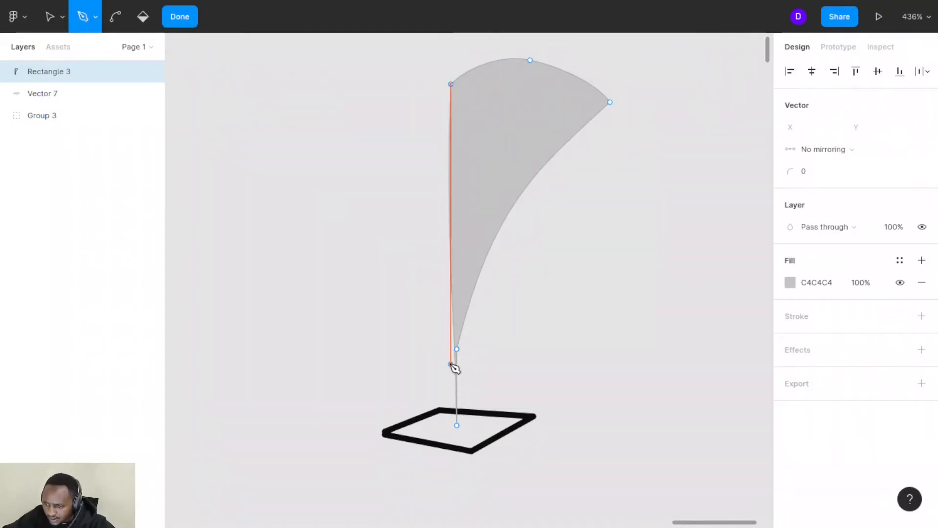
{"action": "left_click", "coordinate": [457, 350]}
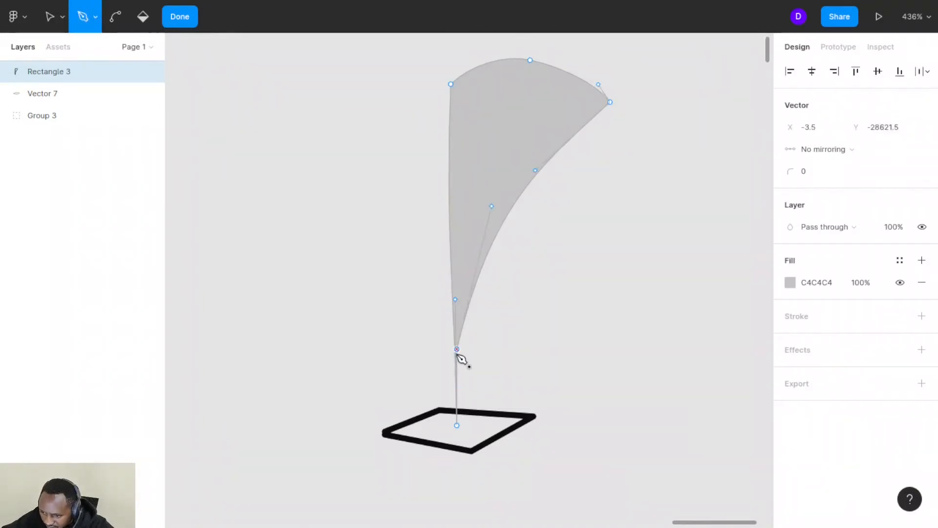
{"action": "left_click", "coordinate": [457, 426]}
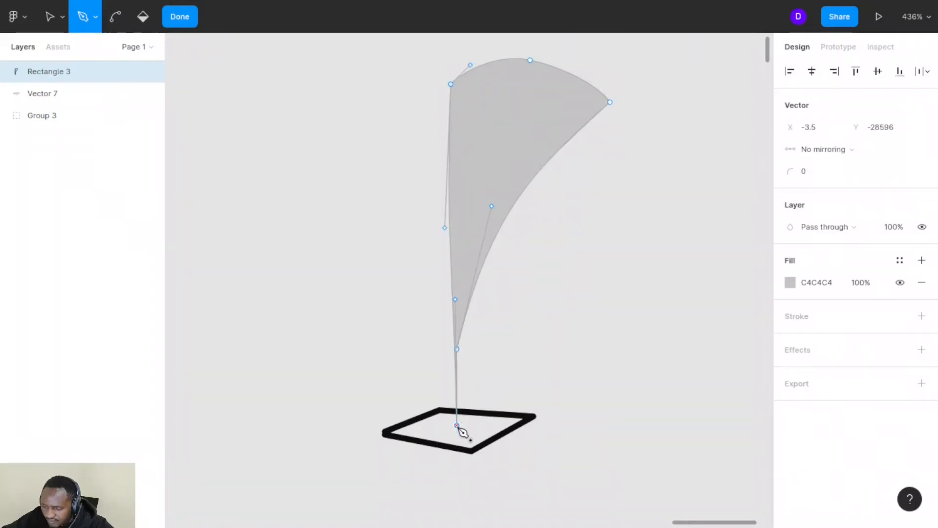
{"action": "left_click", "coordinate": [179, 17]}
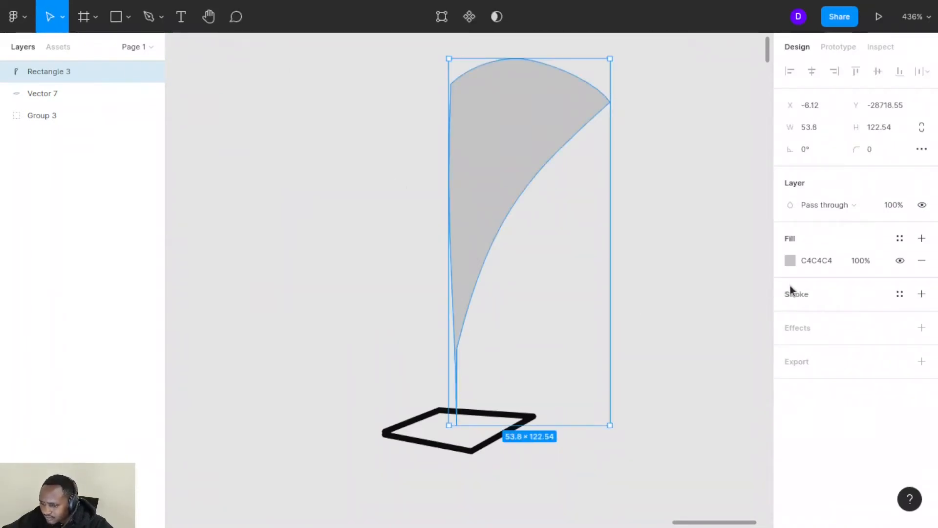
Try a near-black 0A0909 fill on the curved shape, undo the colour change and deselect the shape.
{"action": "left_click", "coordinate": [790, 261]}
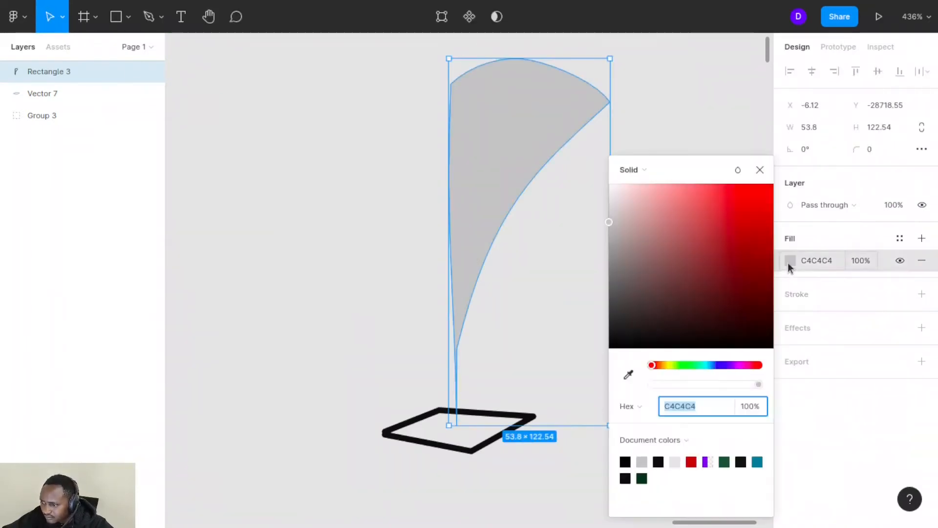
{"action": "left_click", "coordinate": [613, 343]}
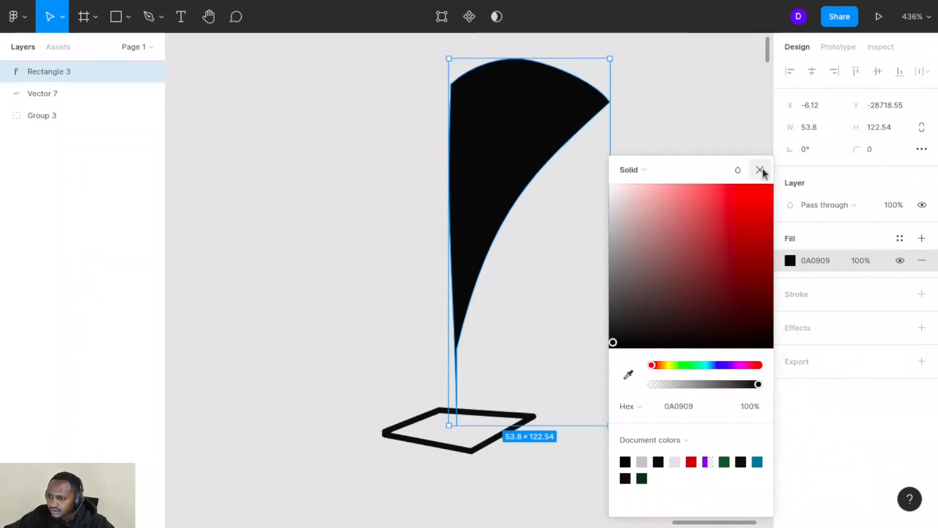
{"action": "key", "text": "ctrl+z"}
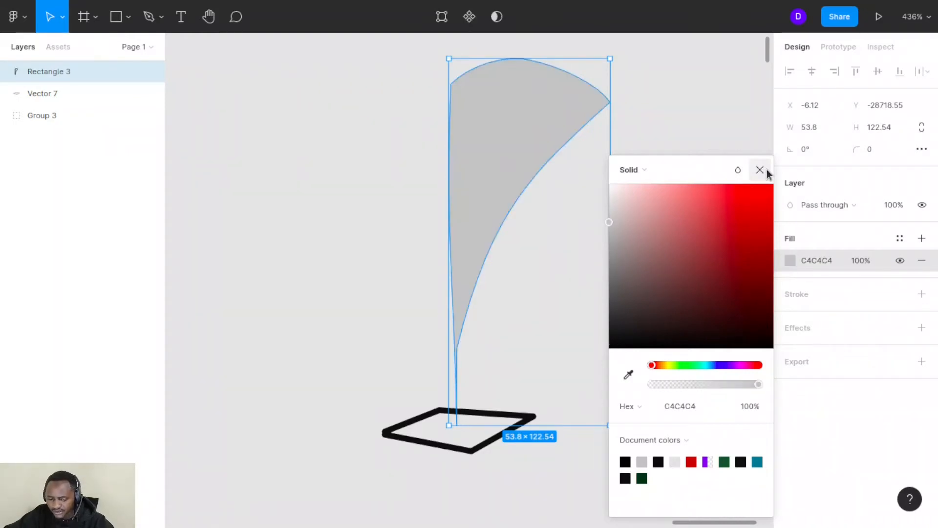
{"action": "left_click", "coordinate": [471, 360]}
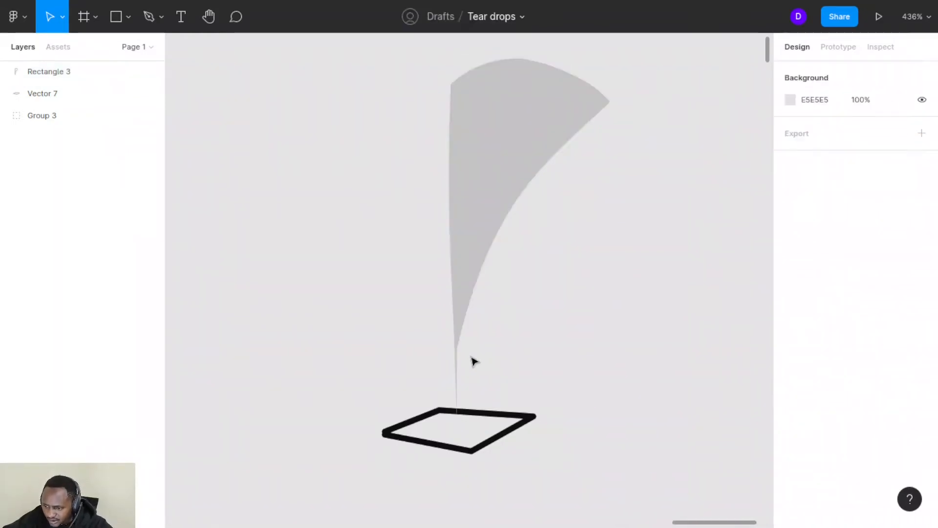
{"action": "left_click", "coordinate": [153, 18]}
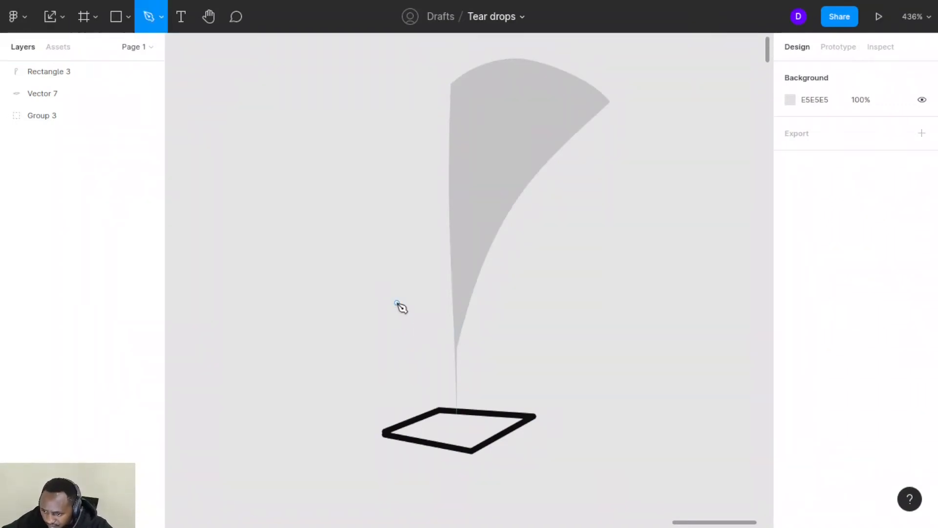
{"action": "left_click", "coordinate": [396, 303]}
{"action": "left_click", "coordinate": [391, 360]}
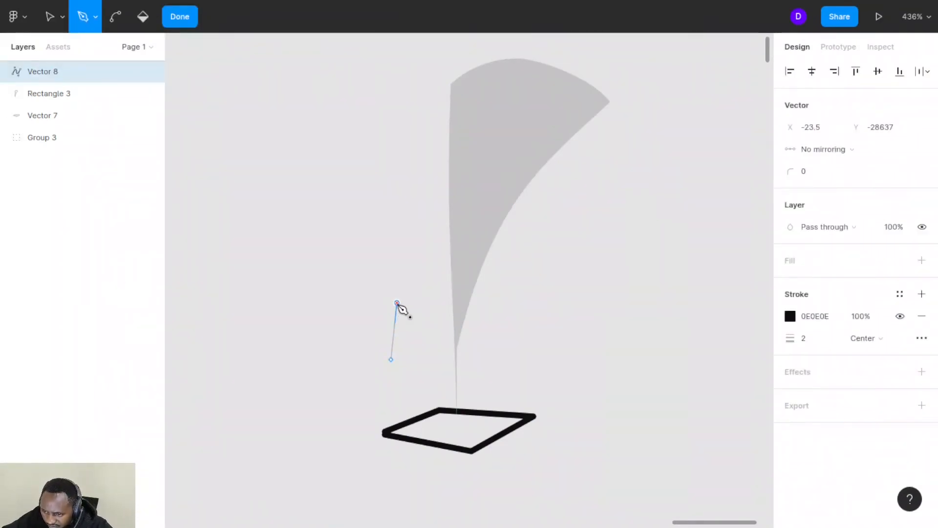
{"action": "key", "text": "ctrl+z"}
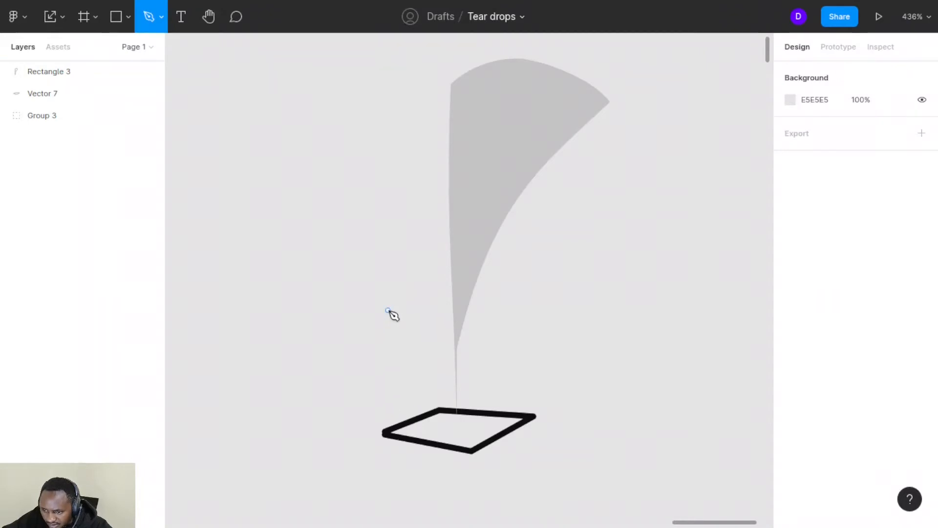
Draw a straight vertical Pen line about 26 units tall to the left of the curved shape's tail and finish editing.
{"action": "left_click", "coordinate": [388, 310]}
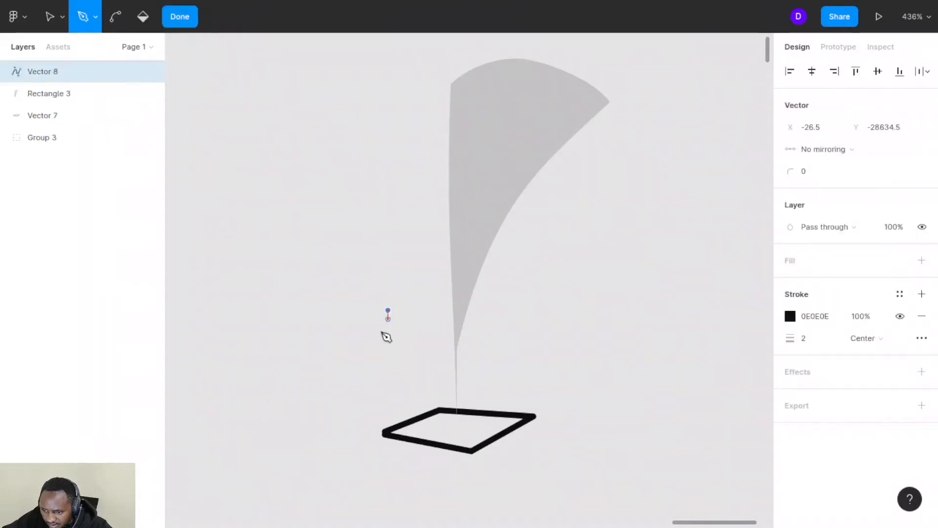
{"action": "left_click", "coordinate": [388, 387]}
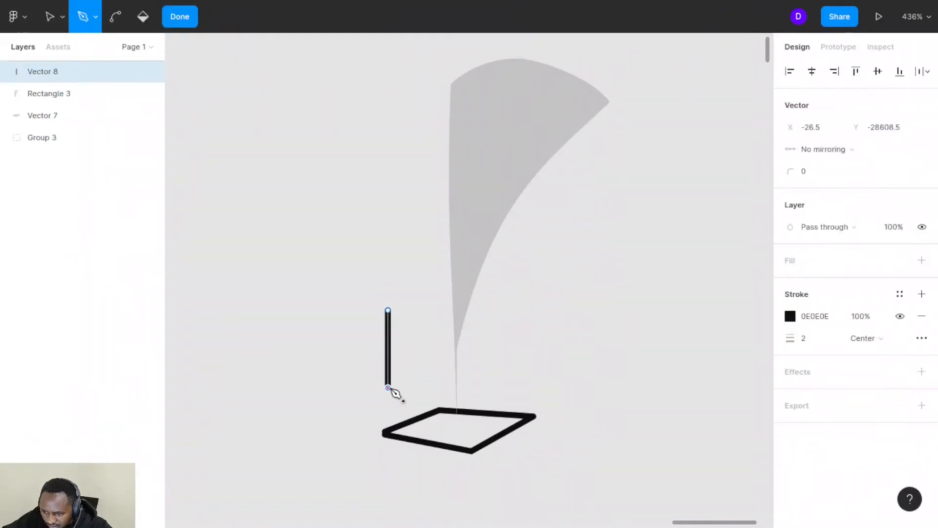
{"action": "left_click", "coordinate": [179, 18]}
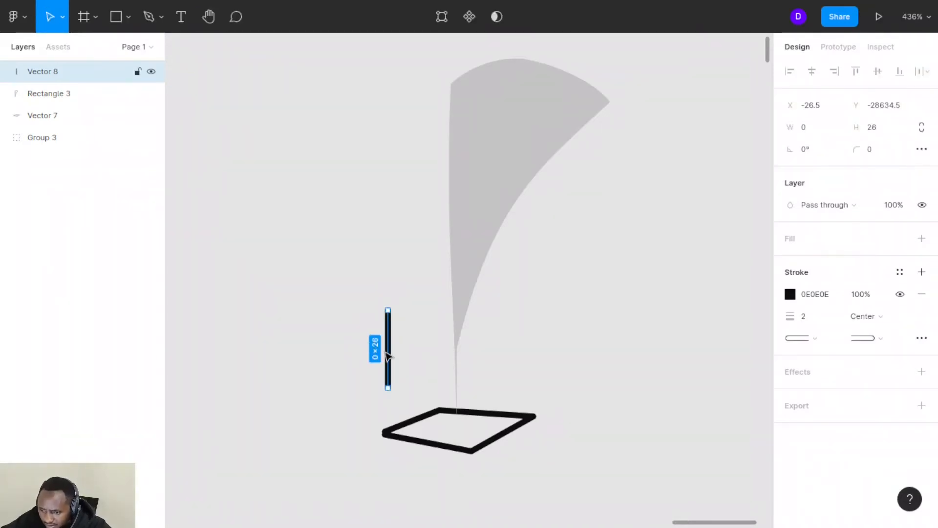
Move the vertical line over the thin tail so it reaches into the four-sided base, and align the curved shape's narrow tip with it.
{"action": "left_click_drag", "start_coordinate": [391, 358], "coordinate": [458, 395]}
{"action": "scroll", "coordinate": [459, 394], "scroll_direction": "up", "scroll_amount": 5, "text": "ctrl"}
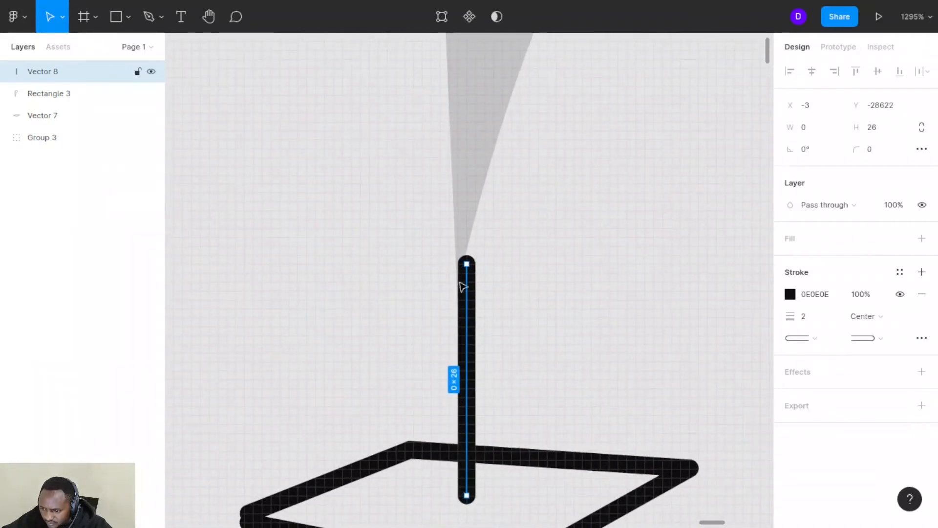
{"action": "left_click", "coordinate": [463, 238]}
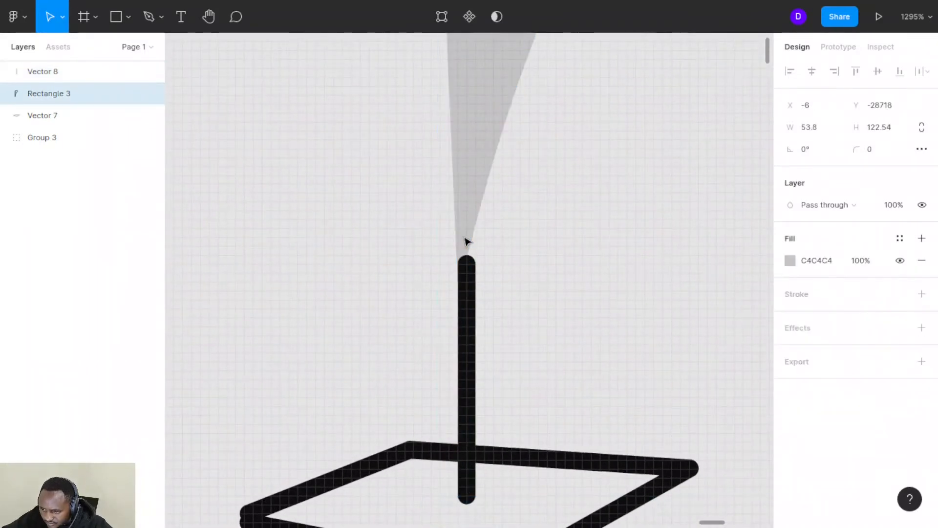
{"action": "left_click_drag", "start_coordinate": [467, 243], "coordinate": [470, 246]}
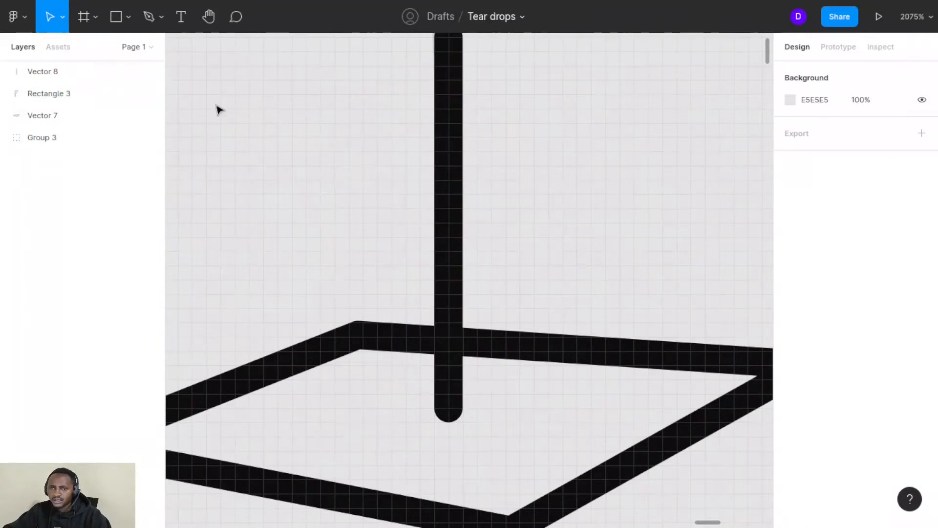
Draw a circle about 35 × 35 with the Ellipse tool over the pole and base.
{"action": "left_click", "coordinate": [129, 17]}
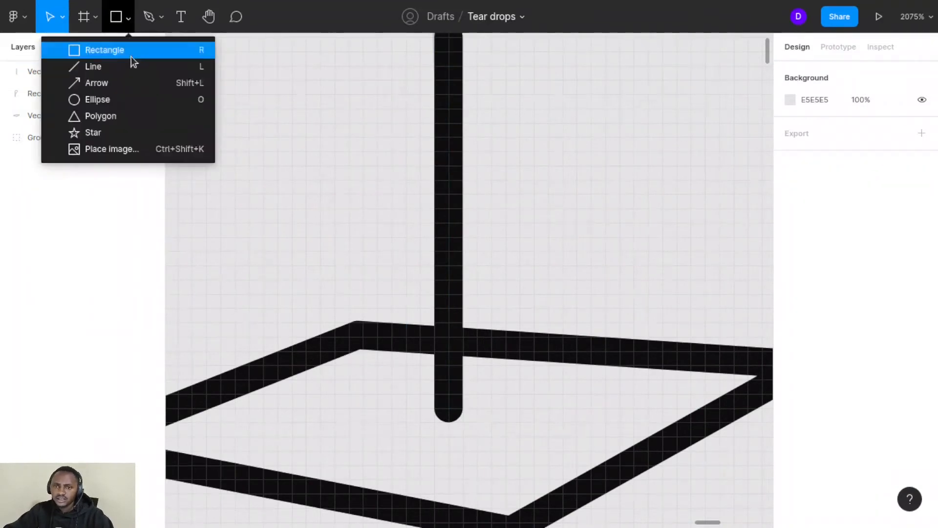
{"action": "left_click", "coordinate": [95, 100]}
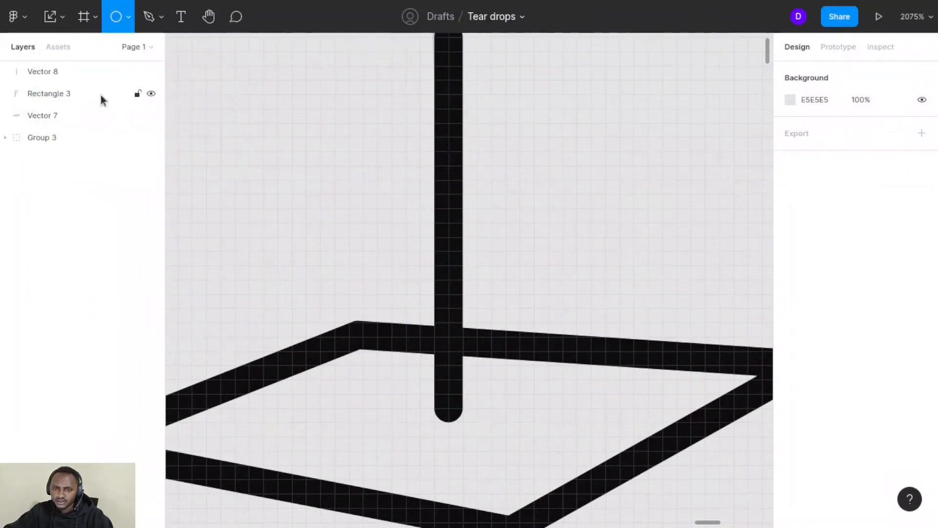
{"action": "left_click", "coordinate": [604, 210]}
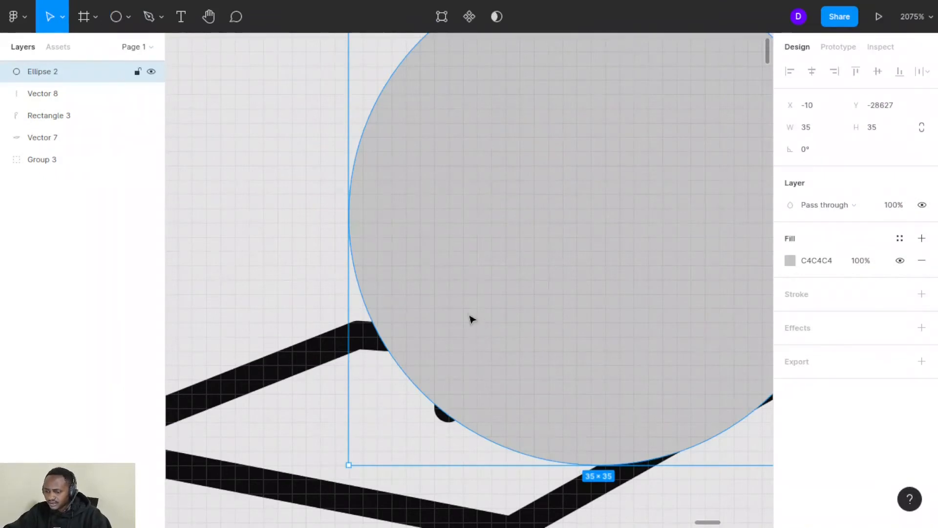
Reduce the circle to 6 × 6 with the Scale tool and place it to the right of the pole.
{"action": "left_click", "coordinate": [64, 17]}
{"action": "left_click", "coordinate": [57, 65]}
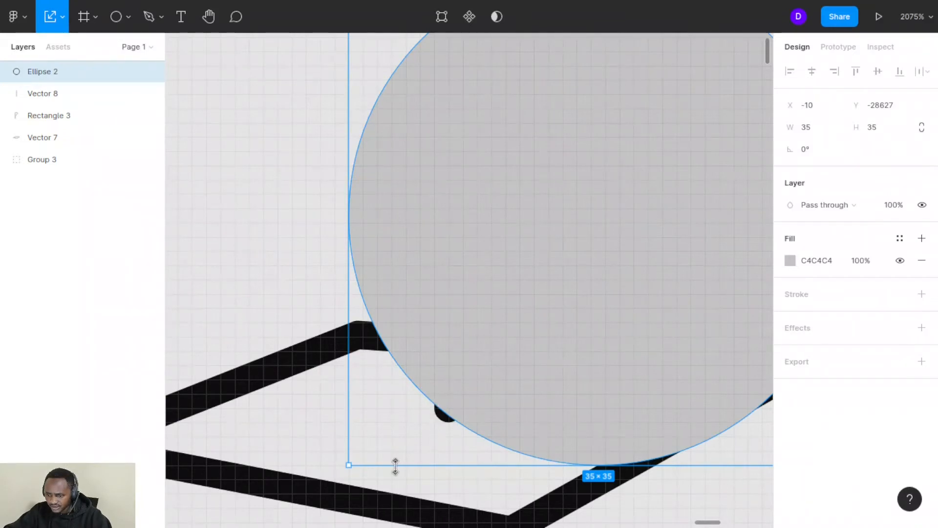
{"action": "left_click_drag", "start_coordinate": [408, 445], "coordinate": [617, 148]}
{"action": "left_click_drag", "start_coordinate": [622, 94], "coordinate": [602, 183]}
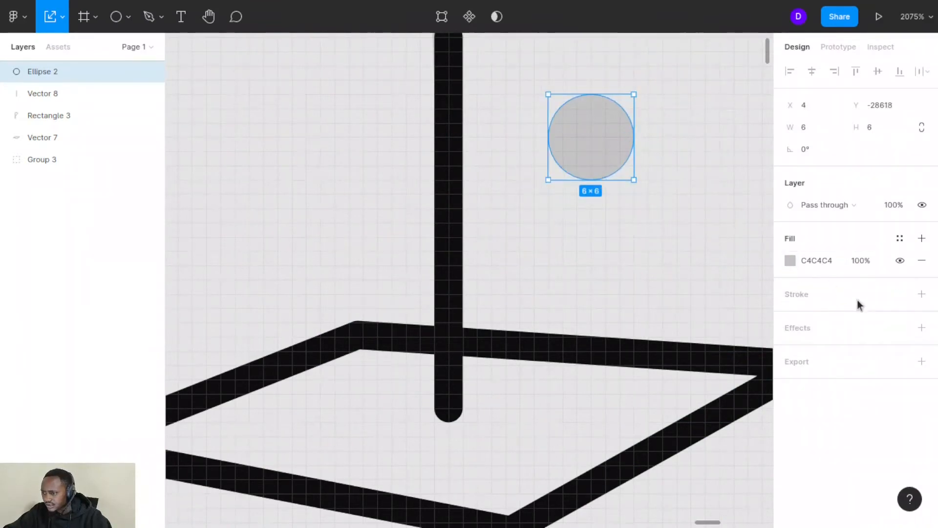
Add a black 000000 inside stroke to the small circle.
{"action": "left_click", "coordinate": [922, 293]}
{"action": "scroll", "coordinate": [597, 291], "scroll_direction": "up", "scroll_amount": 3}
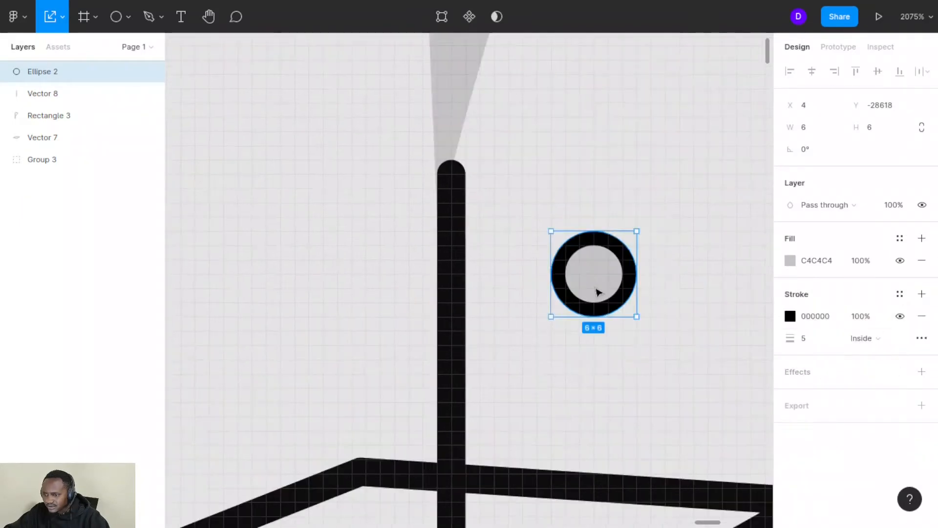
{"action": "left_click_drag", "start_coordinate": [597, 291], "coordinate": [592, 291]}
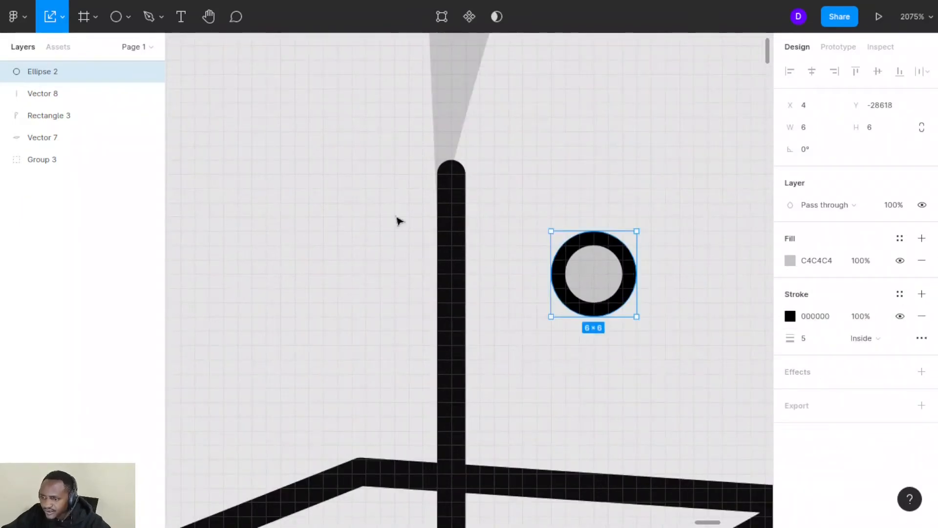
Try the Easometric plugin's Right projection on the stroked circle.
{"action": "left_click", "coordinate": [13, 17]}
{"action": "mouse_move", "coordinate": [35, 237]}
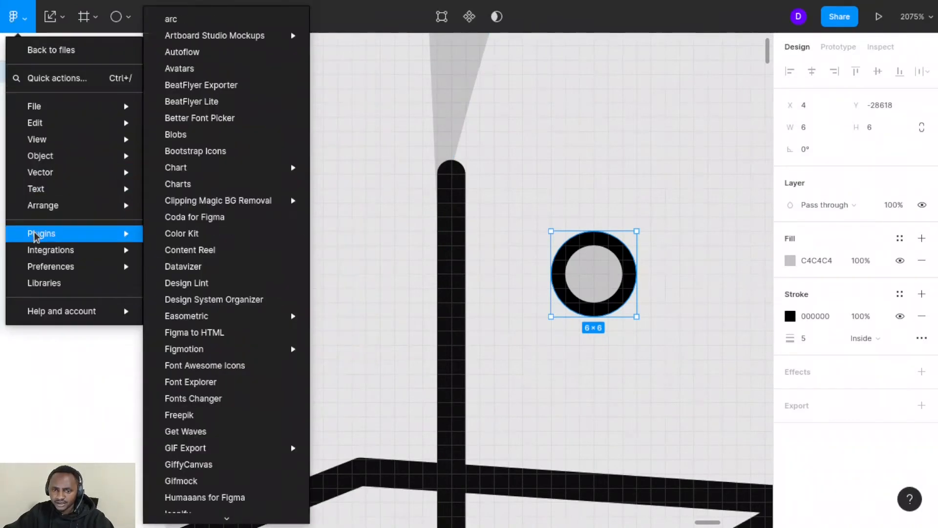
{"action": "mouse_move", "coordinate": [190, 322]}
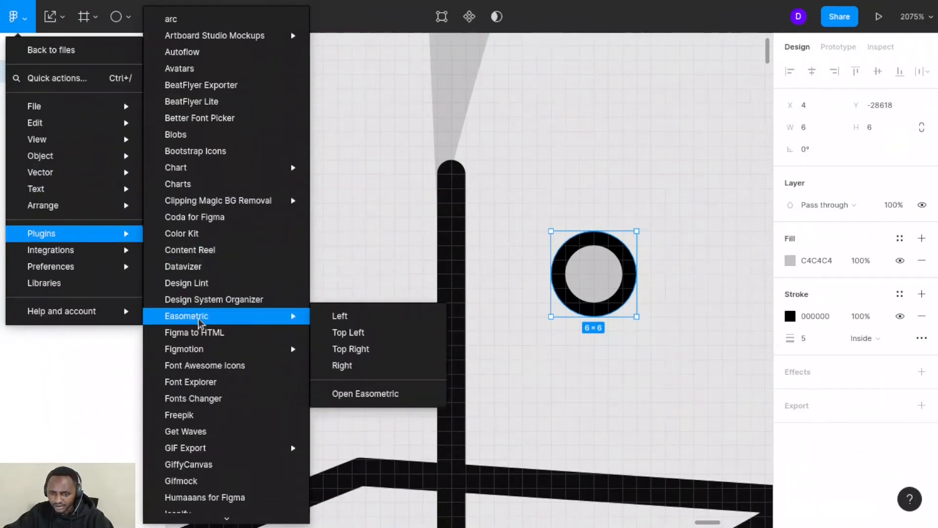
{"action": "left_click", "coordinate": [361, 375]}
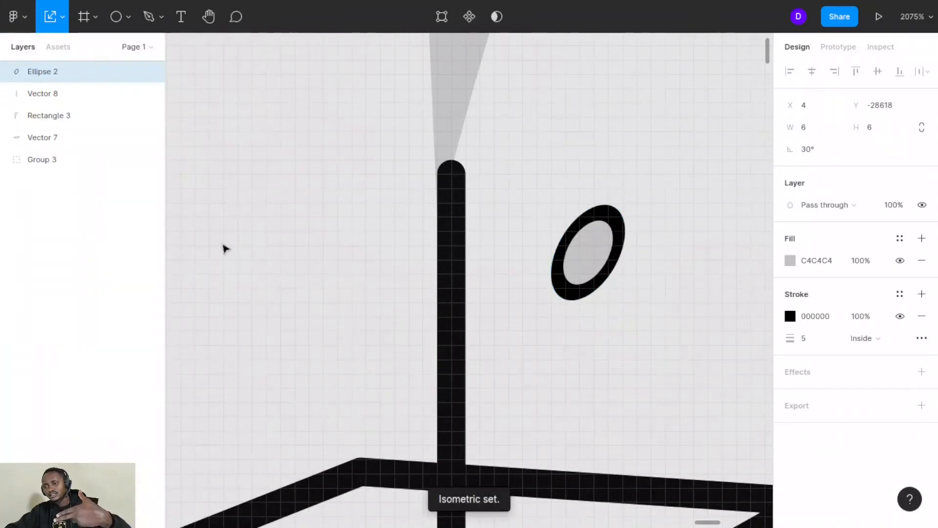
Apply the Easometric plugin's Top Right projection to the stroked circle so it lies flat.
{"action": "left_click", "coordinate": [15, 19]}
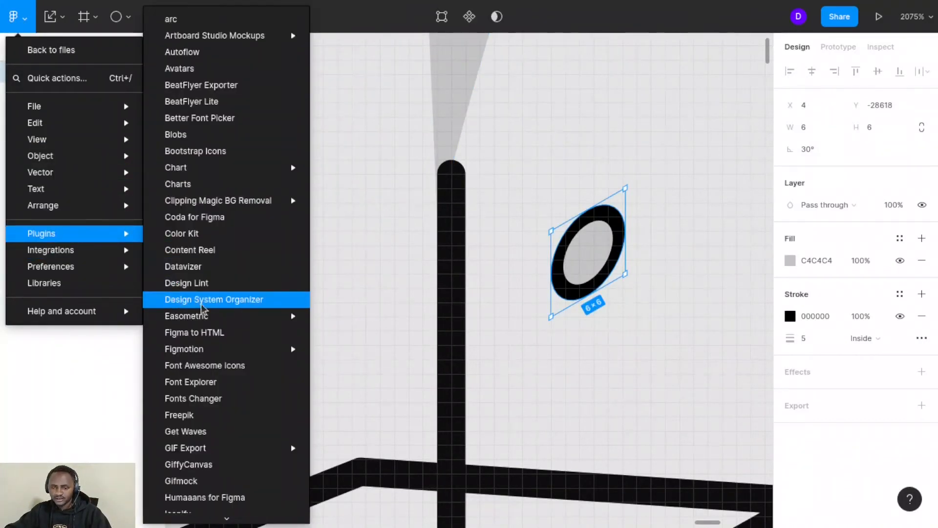
{"action": "mouse_move", "coordinate": [227, 323]}
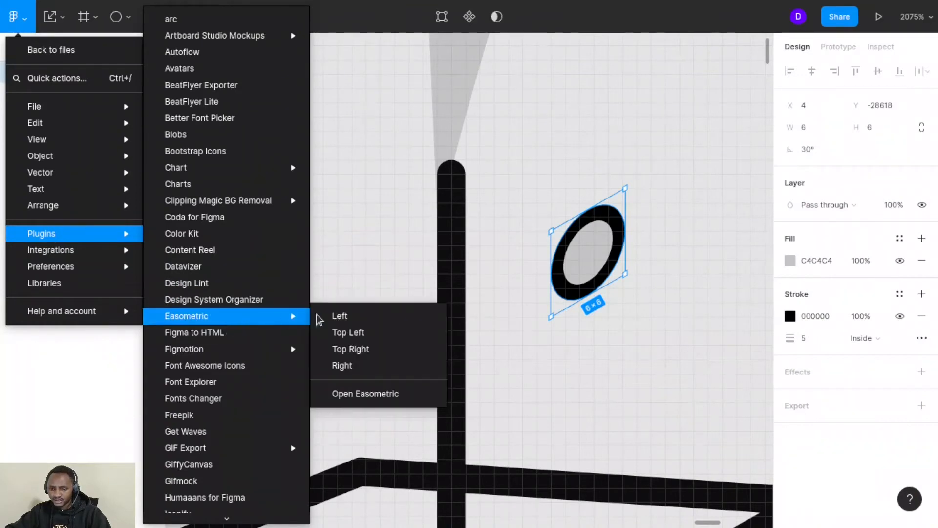
{"action": "left_click", "coordinate": [353, 349]}
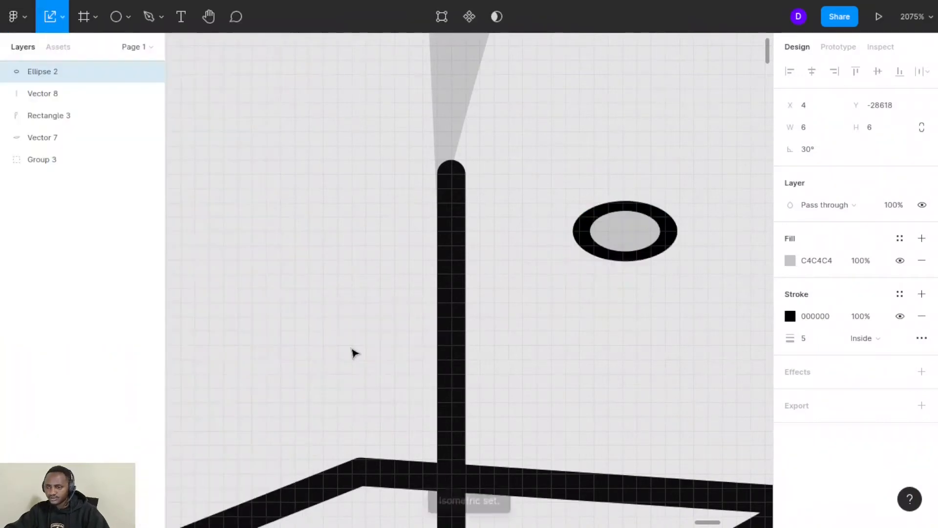
Move the flattened ellipse down beside the pole and rotate it to 34.95°.
{"action": "left_click_drag", "start_coordinate": [650, 230], "coordinate": [572, 372]}
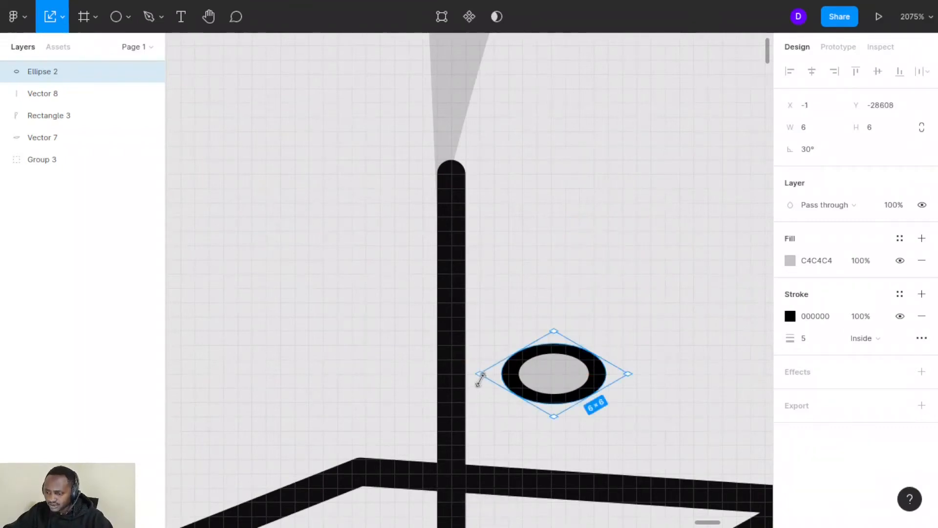
{"action": "left_click_drag", "start_coordinate": [471, 369], "coordinate": [479, 353]}
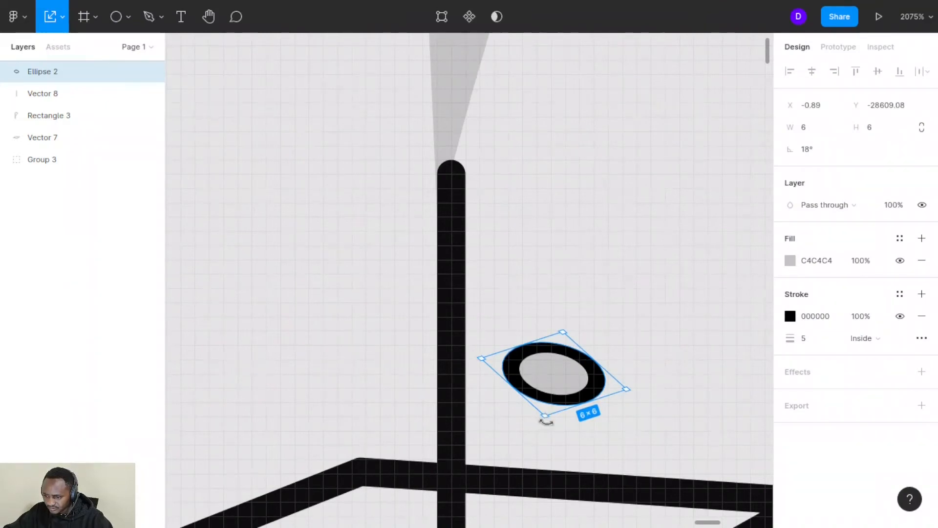
{"action": "left_click_drag", "start_coordinate": [549, 419], "coordinate": [562, 422]}
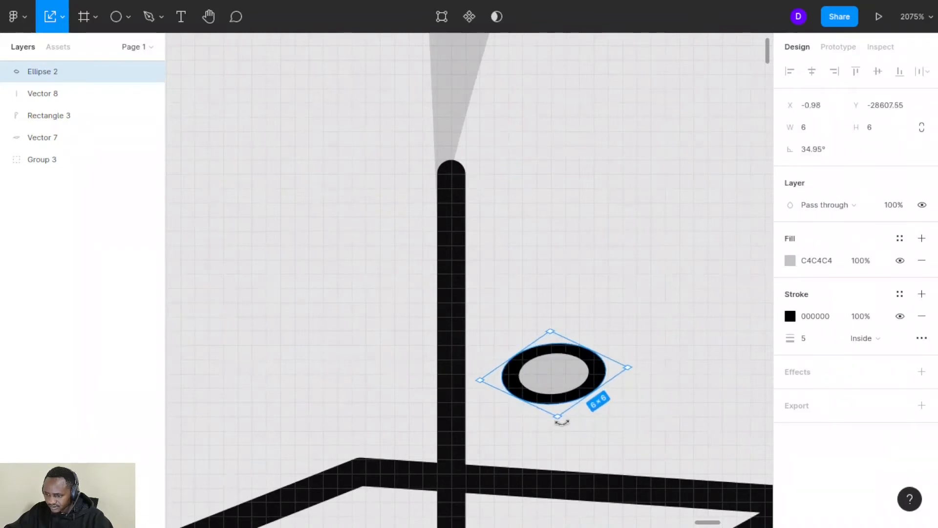
Move the ellipse onto the pole's lower end inside the four-sided base and nudge it slightly up.
{"action": "left_click_drag", "start_coordinate": [578, 348], "coordinate": [535, 442]}
{"action": "scroll", "coordinate": [532, 443], "scroll_direction": "down", "scroll_amount": 4}
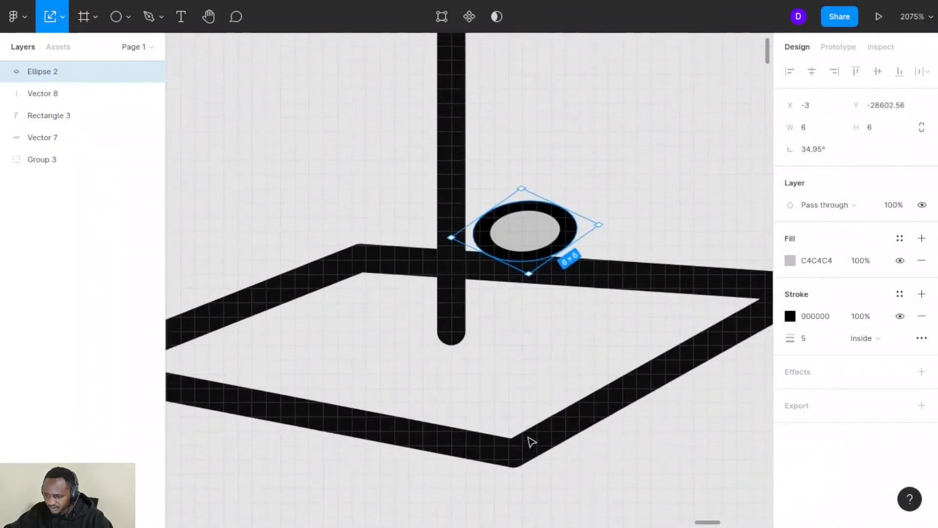
{"action": "left_click_drag", "start_coordinate": [531, 229], "coordinate": [459, 329]}
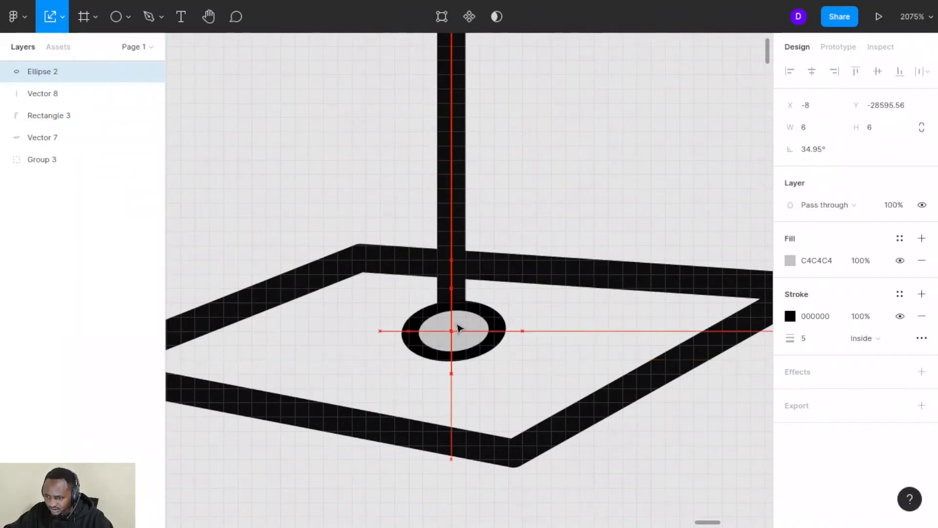
{"action": "key", "text": "Up"}
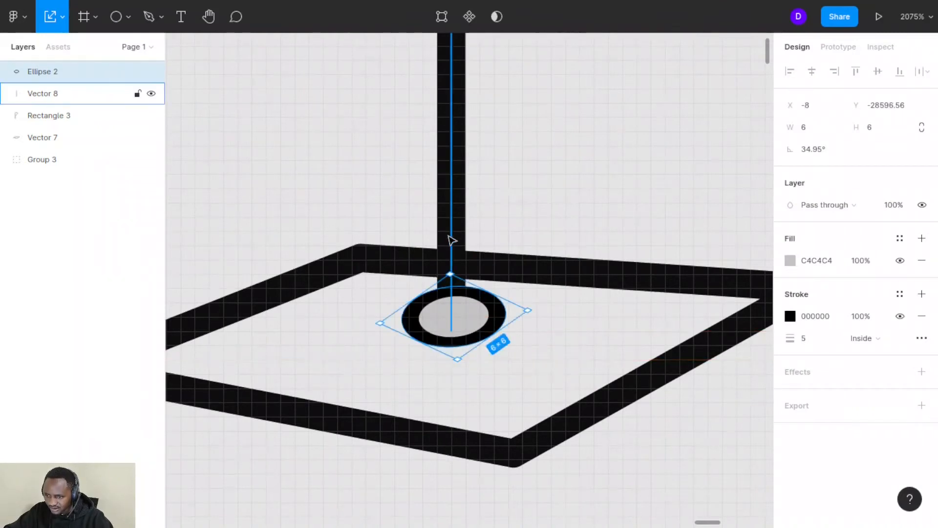
Bring the pole line in front of the ellipse.
{"action": "left_click", "coordinate": [445, 229]}
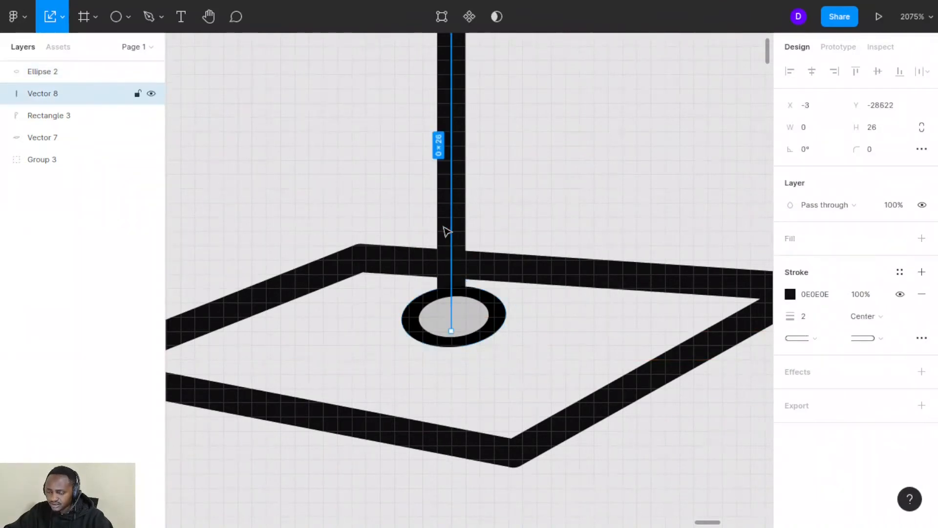
{"action": "right_click", "coordinate": [446, 231]}
{"action": "left_click", "coordinate": [483, 202]}
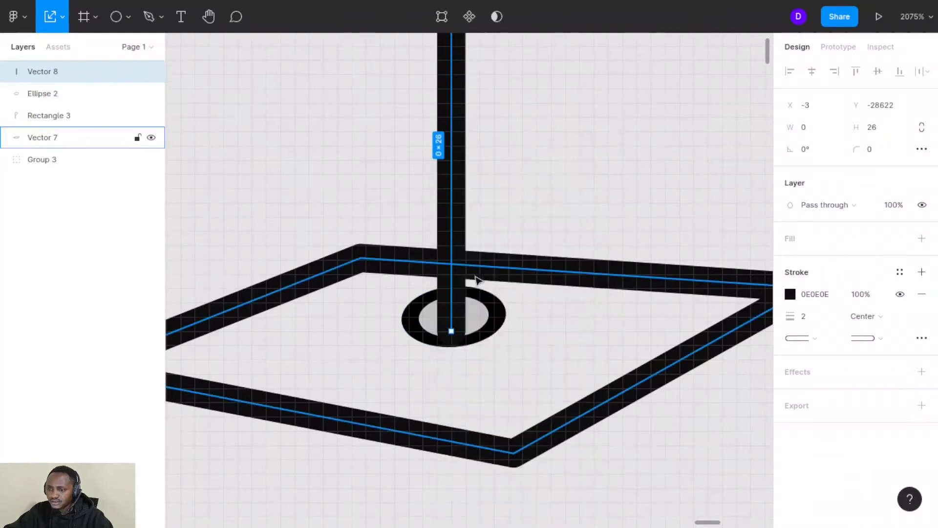
Shift the ellipse down to centre it around the pole's rounded lower end, at Y -28595.56, and deselect it.
{"action": "left_click", "coordinate": [477, 329]}
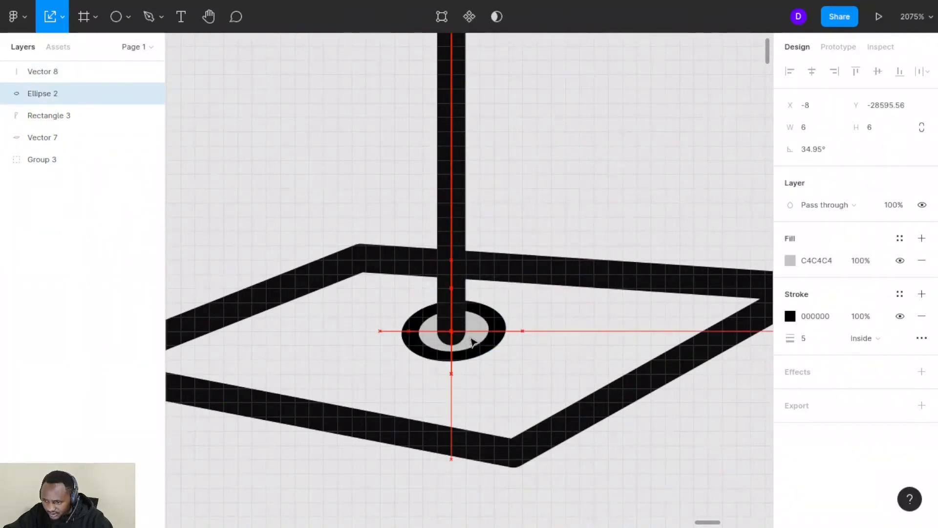
{"action": "key", "text": "Down"}
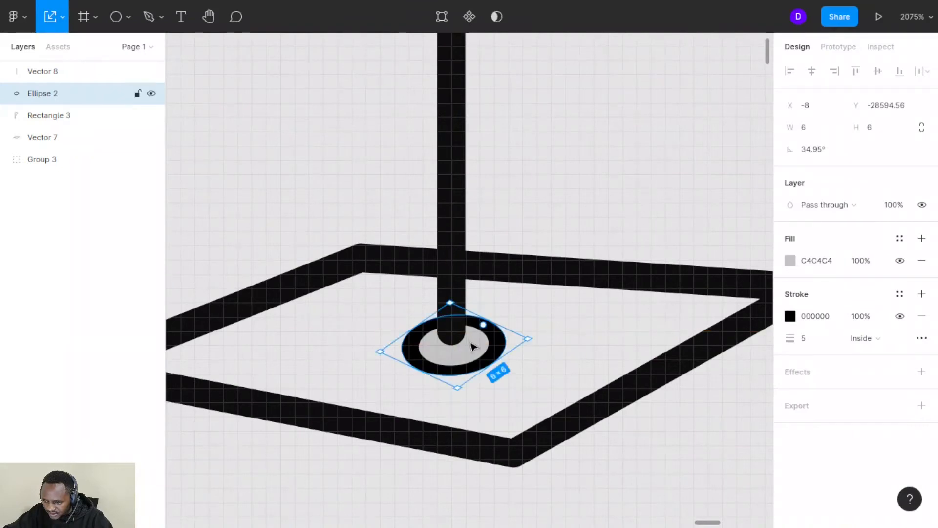
{"action": "scroll", "coordinate": [447, 364], "scroll_direction": "up", "scroll_amount": 5}
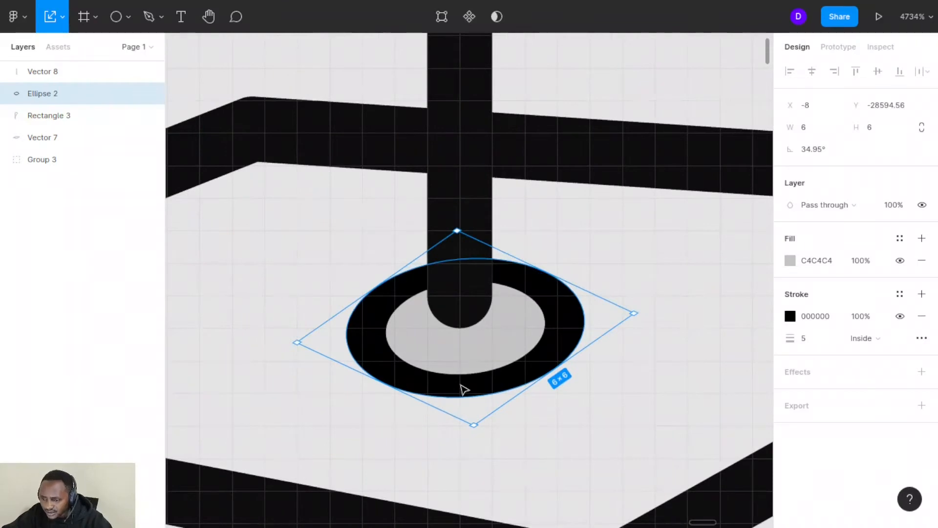
{"action": "left_click_drag", "start_coordinate": [463, 387], "coordinate": [454, 372]}
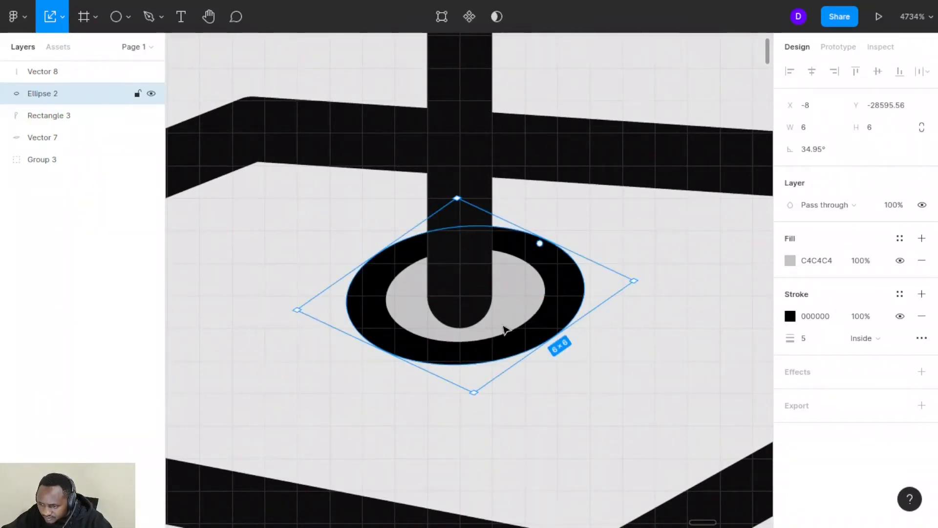
{"action": "left_click_drag", "start_coordinate": [497, 350], "coordinate": [483, 363]}
{"action": "left_click", "coordinate": [668, 368]}
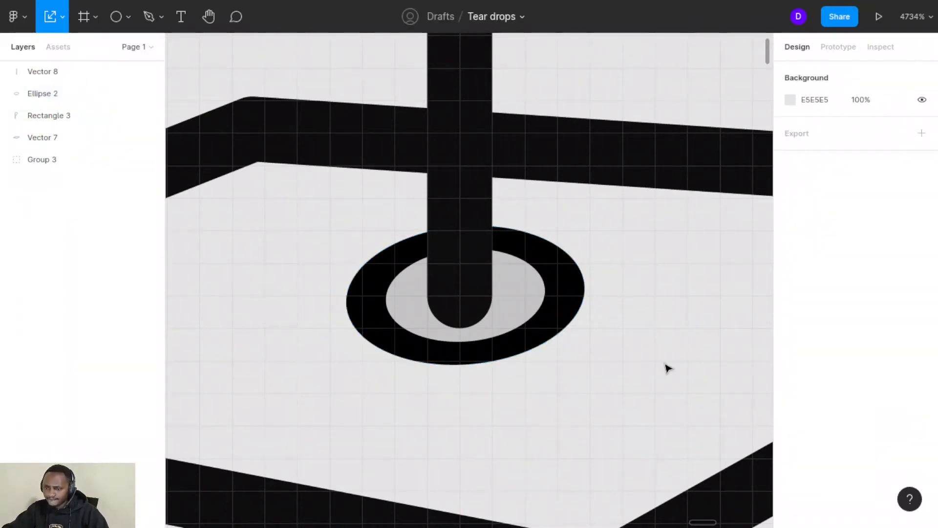
Change the teardrop flag's fill to solid red BB3232 and deselect the flag.
{"action": "scroll", "coordinate": [668, 368], "scroll_direction": "down", "scroll_amount": 10}
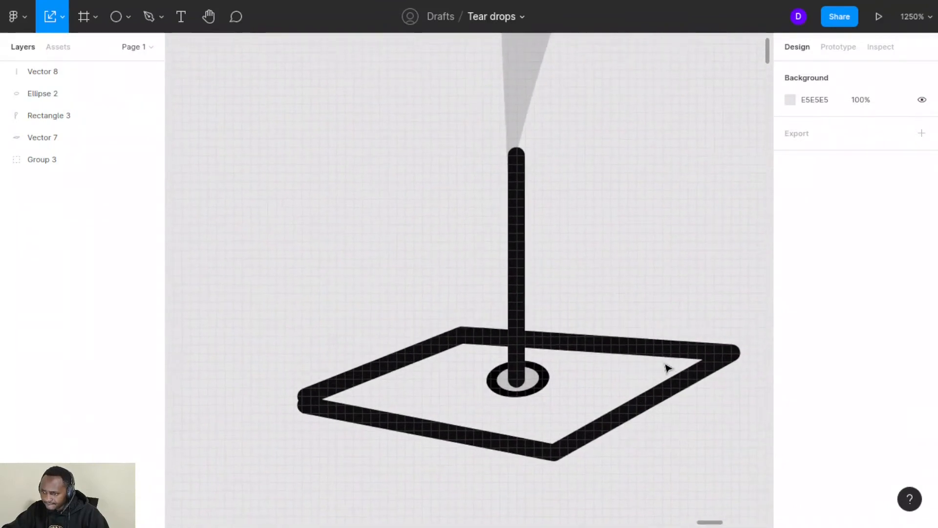
{"action": "scroll", "coordinate": [668, 368], "scroll_direction": "up", "scroll_amount": 1}
{"action": "scroll", "coordinate": [668, 367], "scroll_direction": "right", "scroll_amount": 1}
{"action": "scroll", "coordinate": [668, 368], "scroll_direction": "up", "scroll_amount": 1}
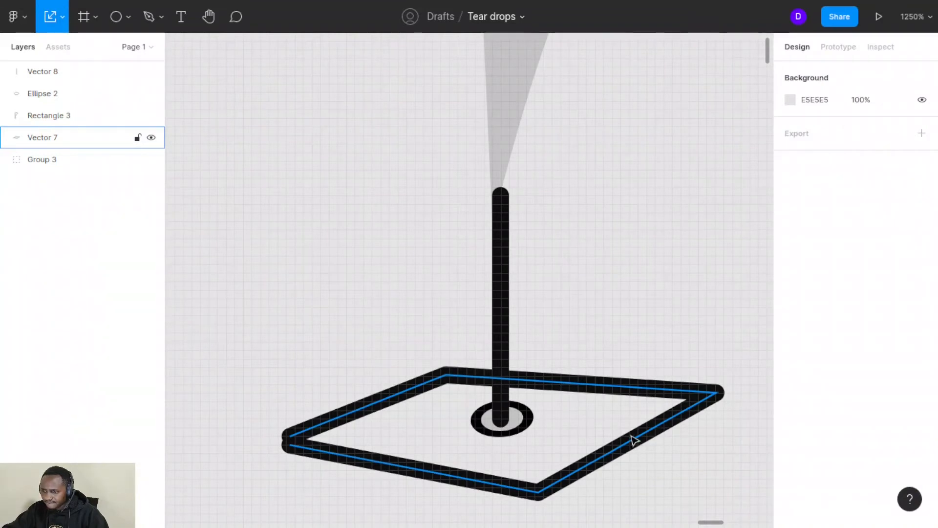
{"action": "scroll", "coordinate": [632, 437], "scroll_direction": "up", "scroll_amount": 3}
{"action": "scroll", "coordinate": [632, 437], "scroll_direction": "right", "scroll_amount": 2}
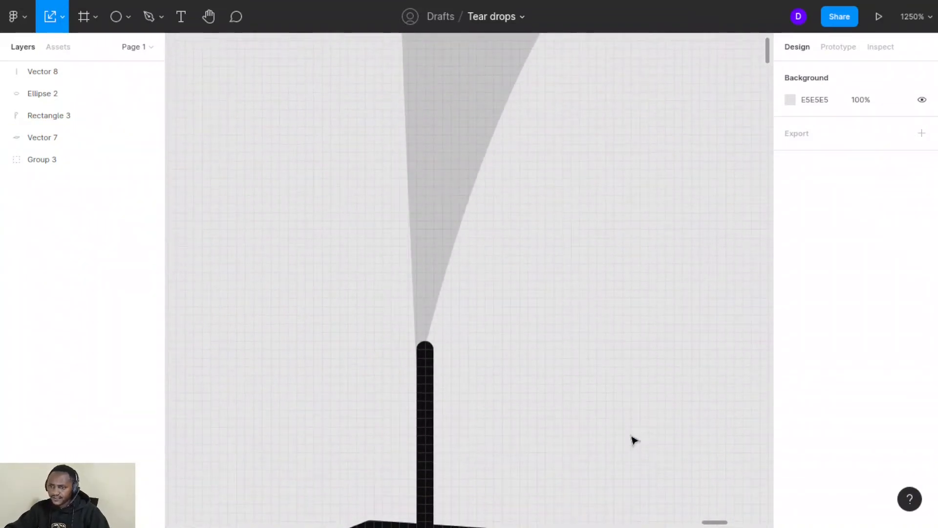
{"action": "scroll", "coordinate": [634, 439], "scroll_direction": "up", "scroll_amount": 5}
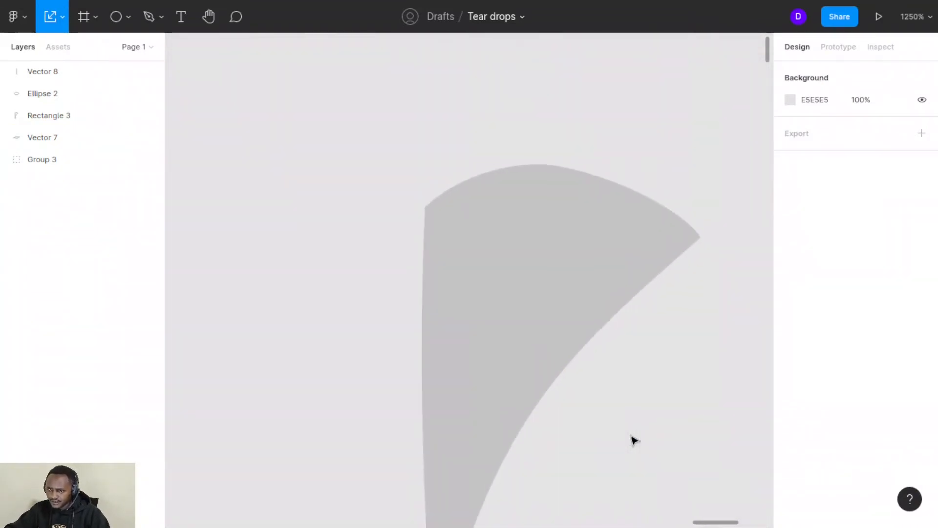
{"action": "scroll", "coordinate": [634, 440], "scroll_direction": "down", "scroll_amount": 5}
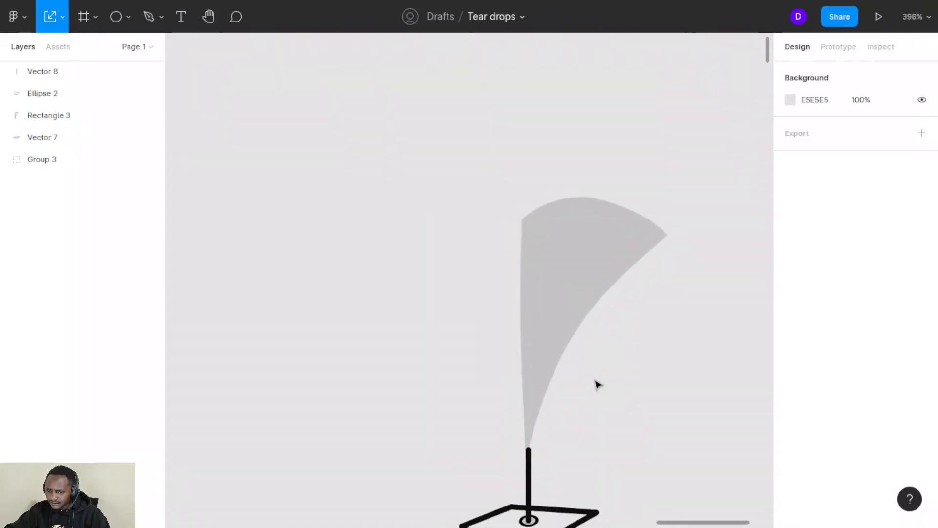
{"action": "left_click", "coordinate": [567, 314]}
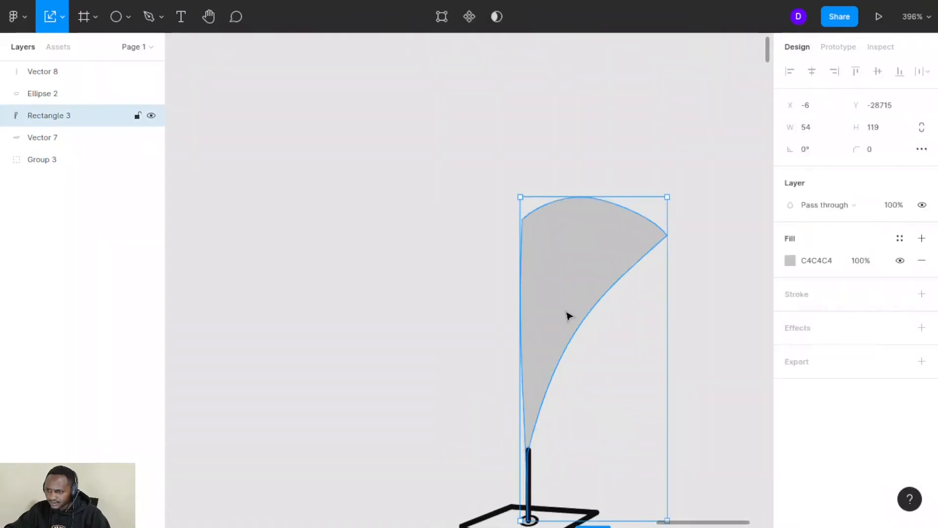
{"action": "left_click", "coordinate": [787, 259]}
{"action": "left_click", "coordinate": [729, 229]}
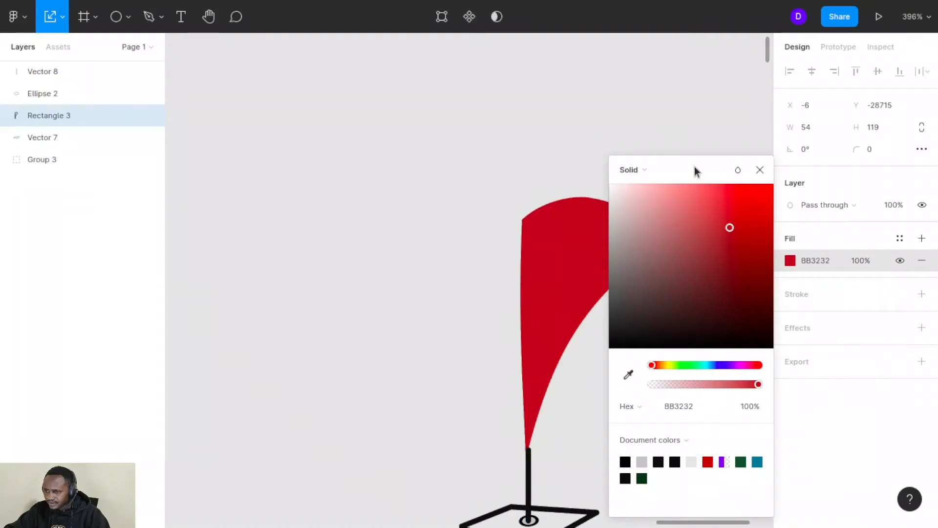
{"action": "left_click_drag", "start_coordinate": [694, 169], "coordinate": [838, 118]}
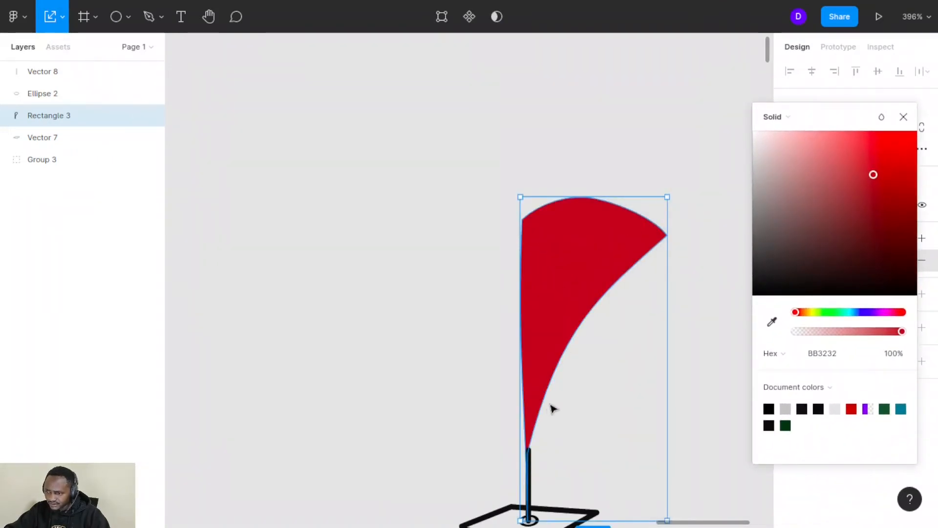
{"action": "scroll", "coordinate": [551, 421], "scroll_direction": "up", "scroll_amount": 2}
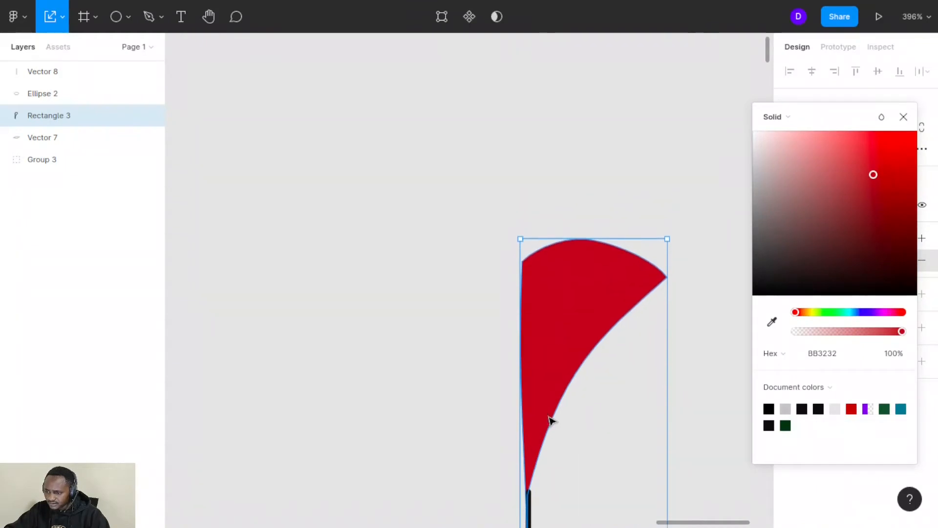
{"action": "scroll", "coordinate": [542, 415], "scroll_direction": "down", "scroll_amount": 6}
{"action": "scroll", "coordinate": [537, 410], "scroll_direction": "right", "scroll_amount": 3}
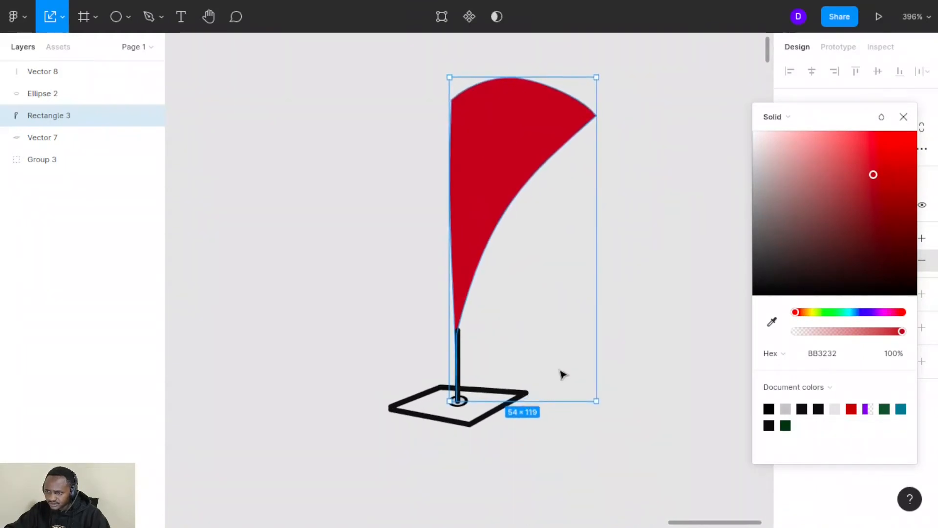
{"action": "left_click", "coordinate": [379, 282]}
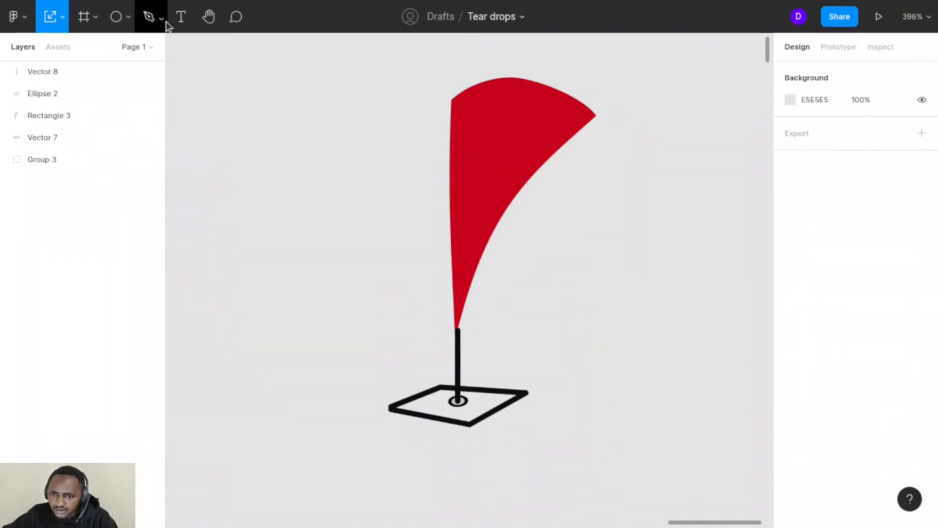
Widen the red flag shape to 56 with the Move tool and deselect it.
{"action": "left_click", "coordinate": [51, 16]}
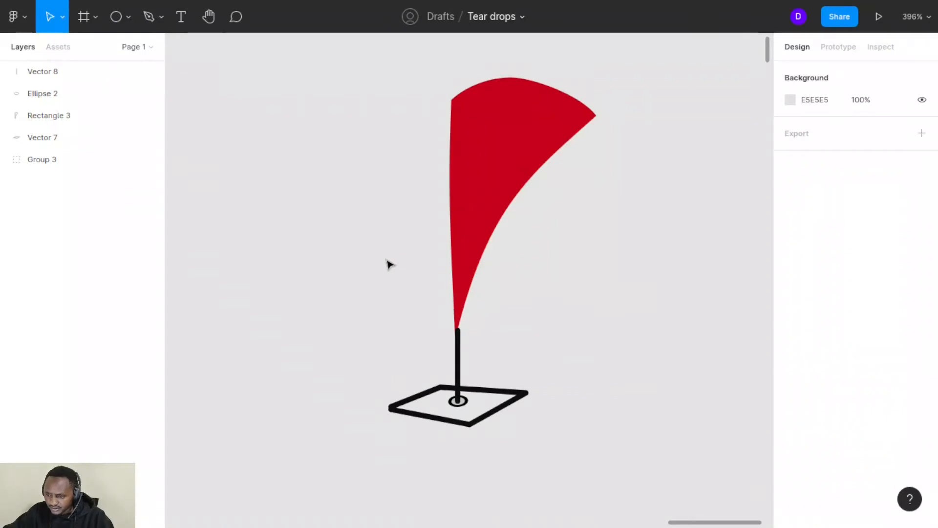
{"action": "left_click", "coordinate": [465, 319]}
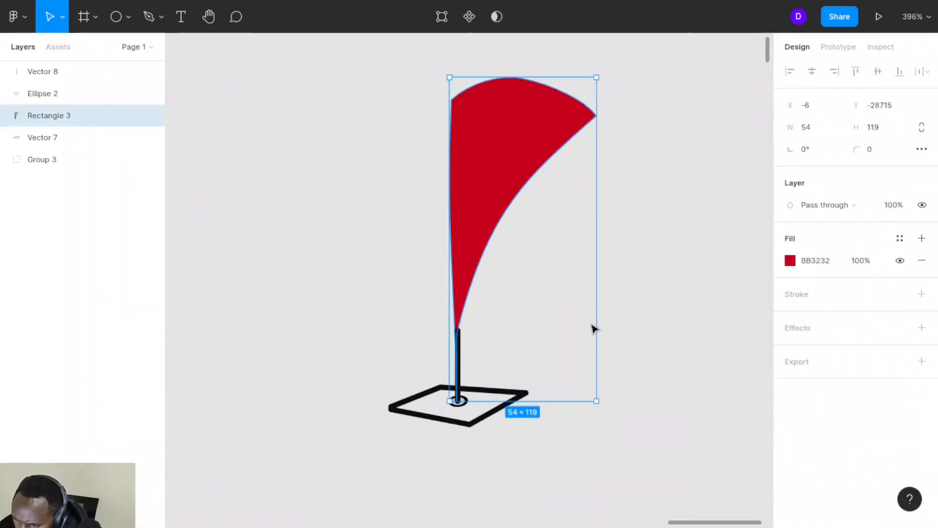
{"action": "left_click_drag", "start_coordinate": [596, 323], "coordinate": [602, 324]}
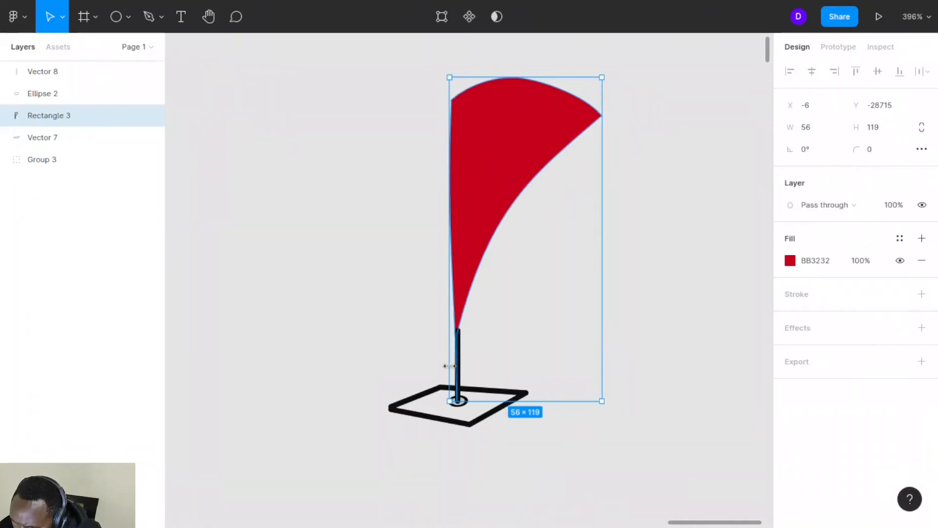
{"action": "left_click_drag", "start_coordinate": [461, 372], "coordinate": [461, 373]}
{"action": "scroll", "coordinate": [497, 347], "scroll_direction": "up", "scroll_amount": 4}
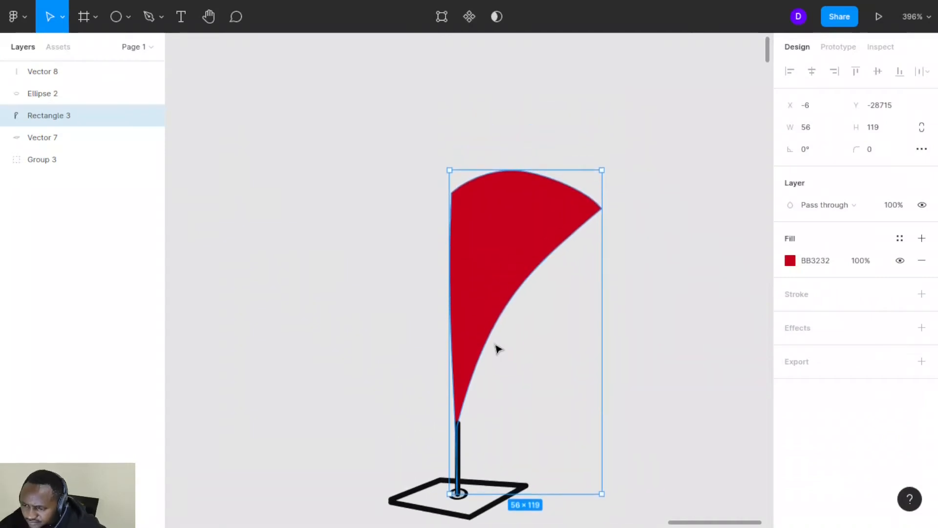
{"action": "scroll", "coordinate": [513, 281], "scroll_direction": "down", "scroll_amount": 5}
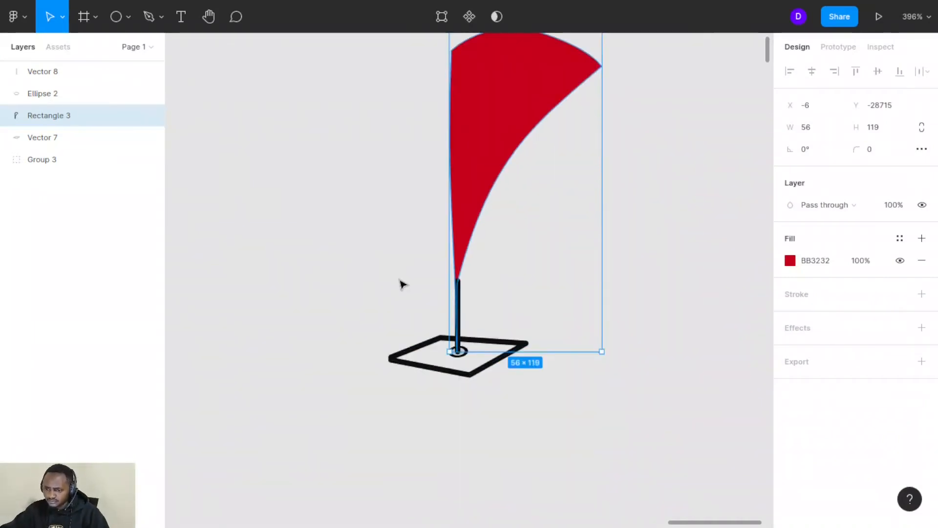
{"action": "scroll", "coordinate": [401, 283], "scroll_direction": "up", "scroll_amount": 5}
{"action": "scroll", "coordinate": [401, 284], "scroll_direction": "left", "scroll_amount": 3}
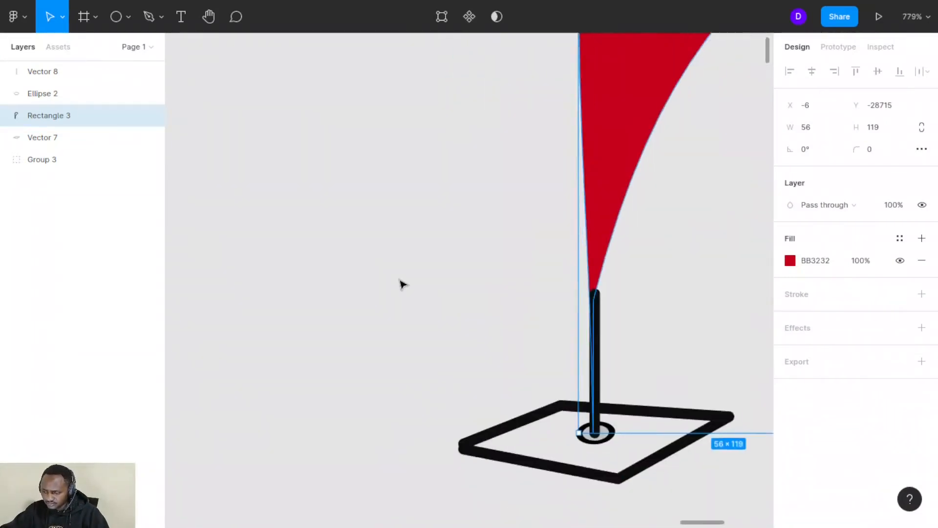
{"action": "scroll", "coordinate": [402, 283], "scroll_direction": "down", "scroll_amount": 3}
{"action": "scroll", "coordinate": [402, 283], "scroll_direction": "right", "scroll_amount": 3}
{"action": "left_click", "coordinate": [578, 402]}
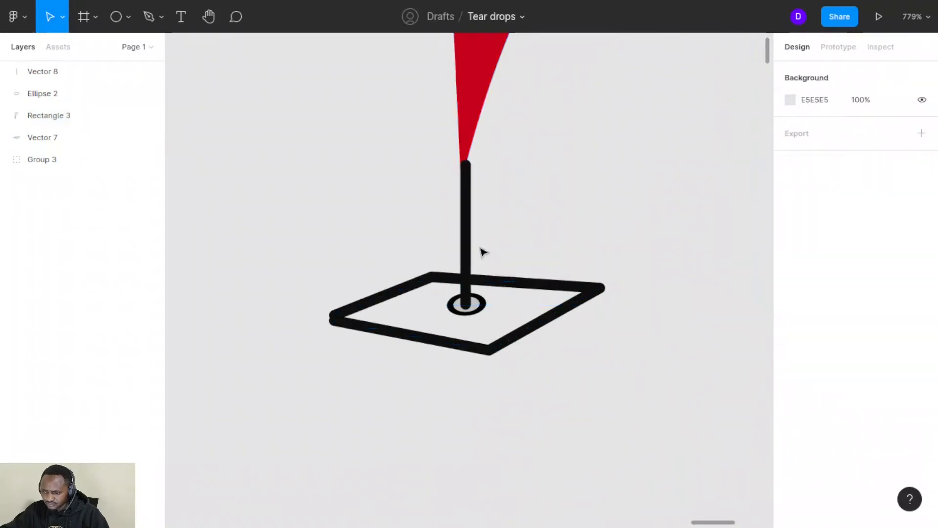
Edit the flag's vector path and use the Bend tool to curve its long pole-side edge further outward.
{"action": "scroll", "coordinate": [483, 231], "scroll_direction": "up", "scroll_amount": 3}
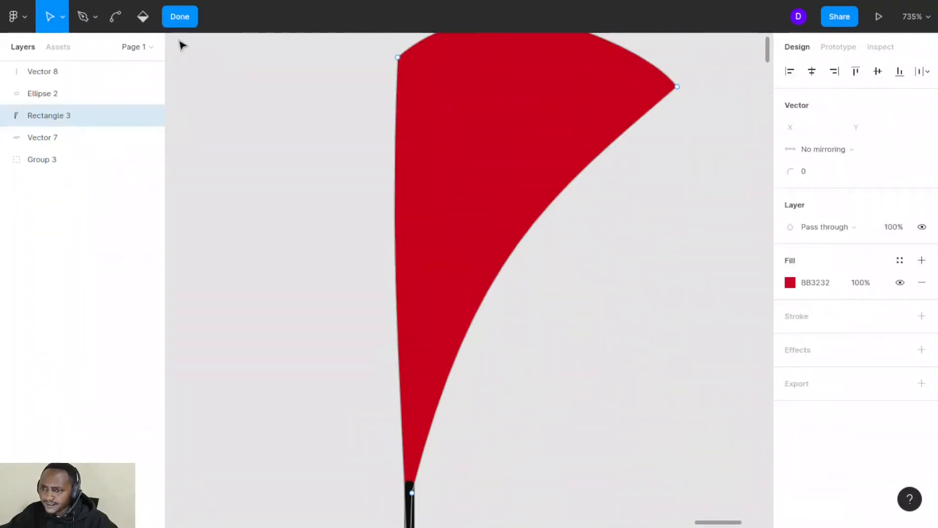
{"action": "left_click", "coordinate": [116, 23]}
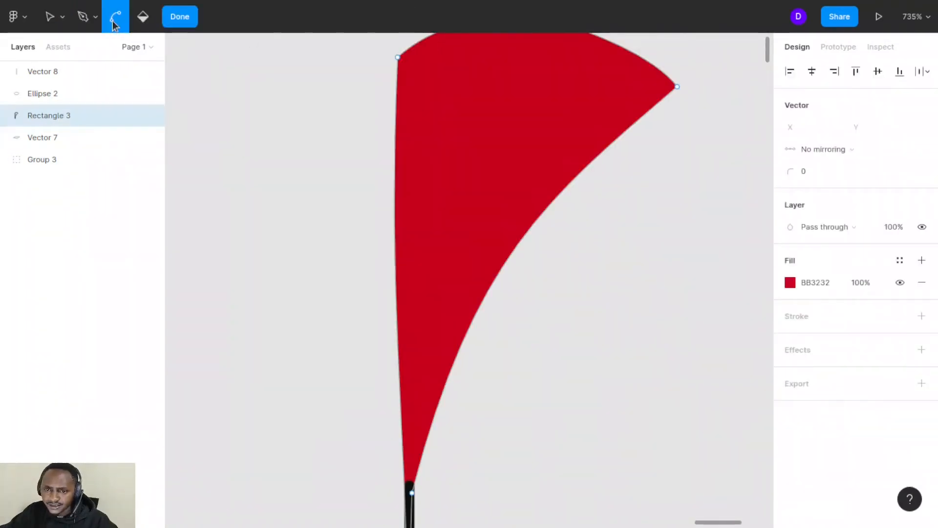
{"action": "scroll", "coordinate": [315, 195], "scroll_direction": "left", "scroll_amount": 5}
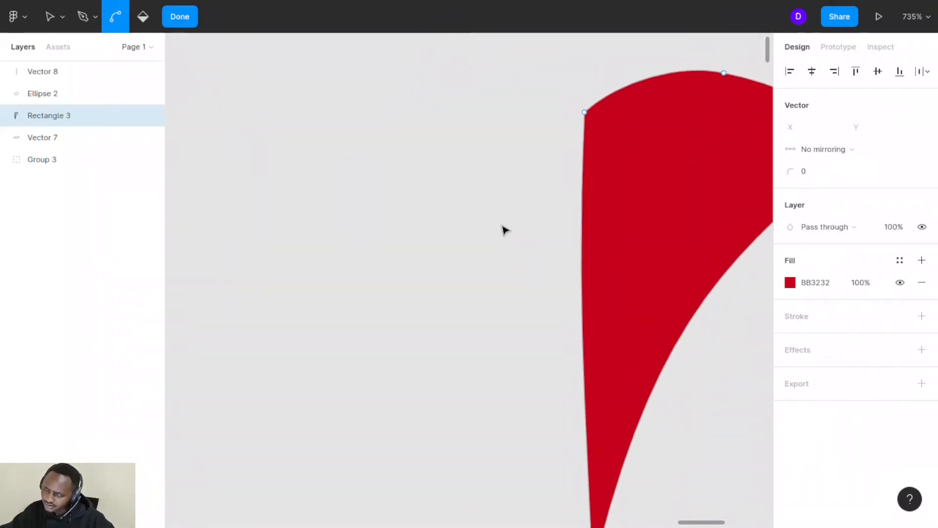
{"action": "scroll", "coordinate": [503, 229], "scroll_direction": "right", "scroll_amount": 2}
{"action": "scroll", "coordinate": [505, 230], "scroll_direction": "right", "scroll_amount": 2}
{"action": "left_click_drag", "start_coordinate": [470, 199], "coordinate": [461, 196]}
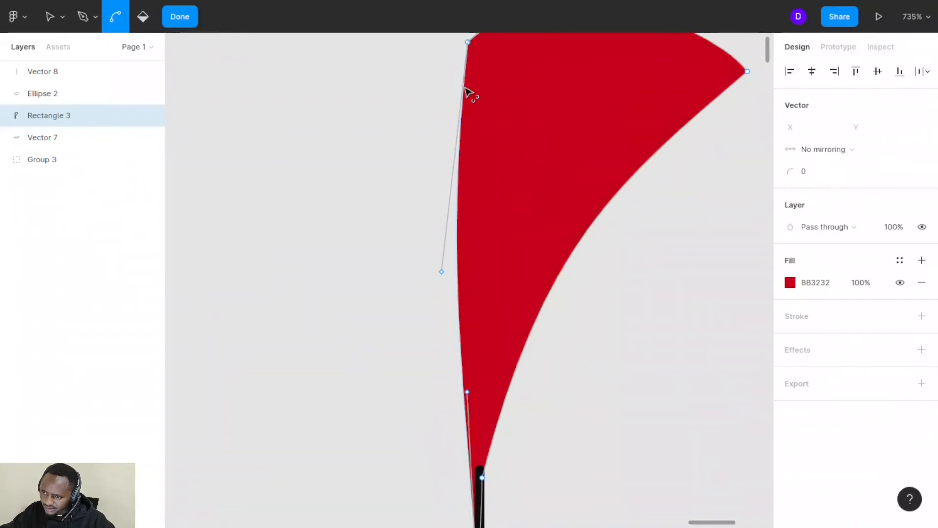
{"action": "left_click_drag", "start_coordinate": [465, 89], "coordinate": [460, 85]}
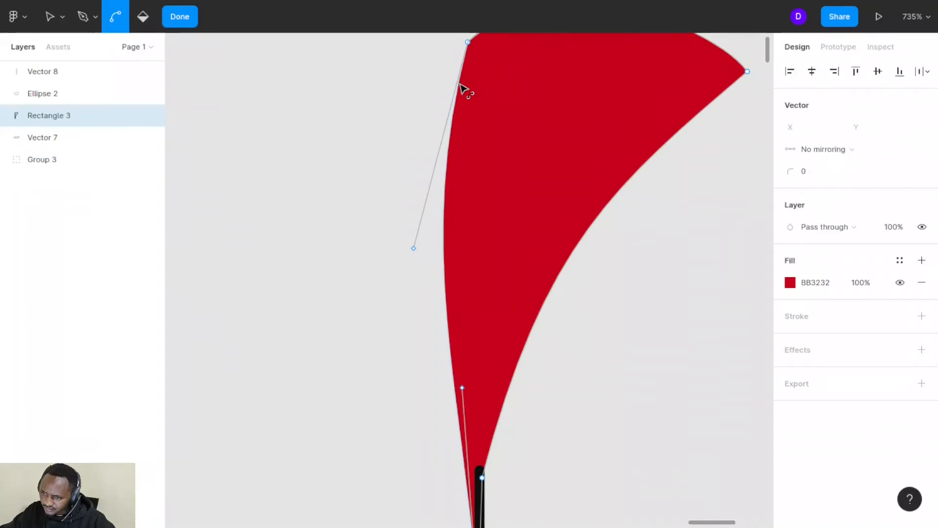
Shift the flag's filled region slightly right and down, and adjust its lowest point at the pole's base.
{"action": "scroll", "coordinate": [469, 102], "scroll_direction": "up", "scroll_amount": 4}
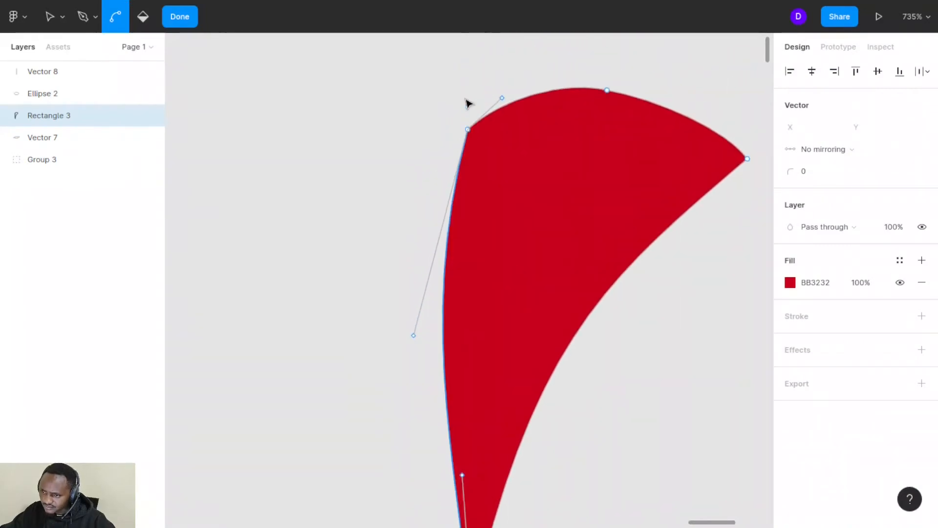
{"action": "scroll", "coordinate": [633, 255], "scroll_direction": "down", "scroll_amount": 6}
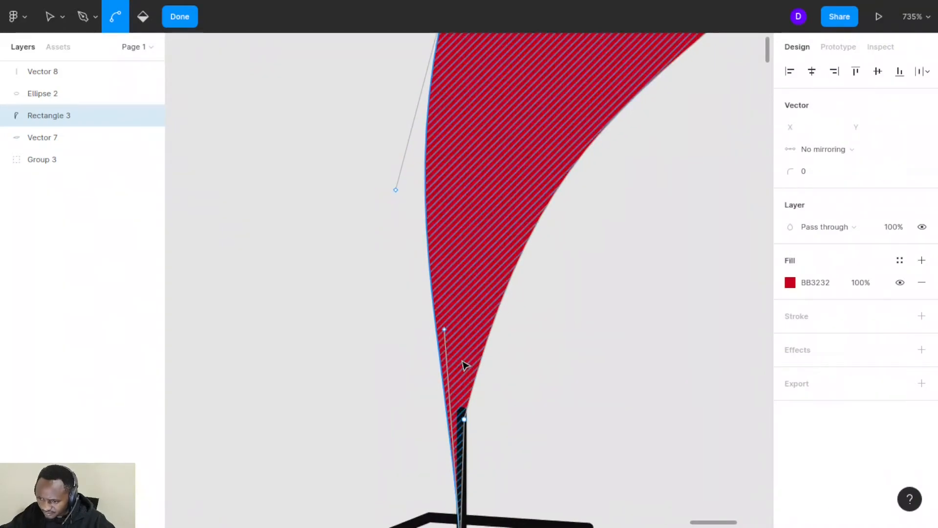
{"action": "left_click", "coordinate": [465, 364]}
{"action": "key", "text": "Right"}
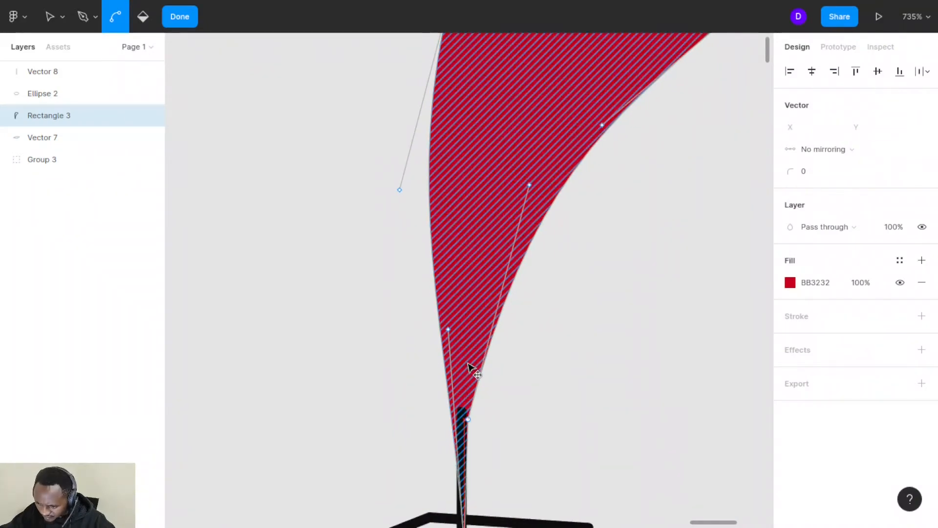
{"action": "left_click_drag", "start_coordinate": [468, 363], "coordinate": [469, 368]}
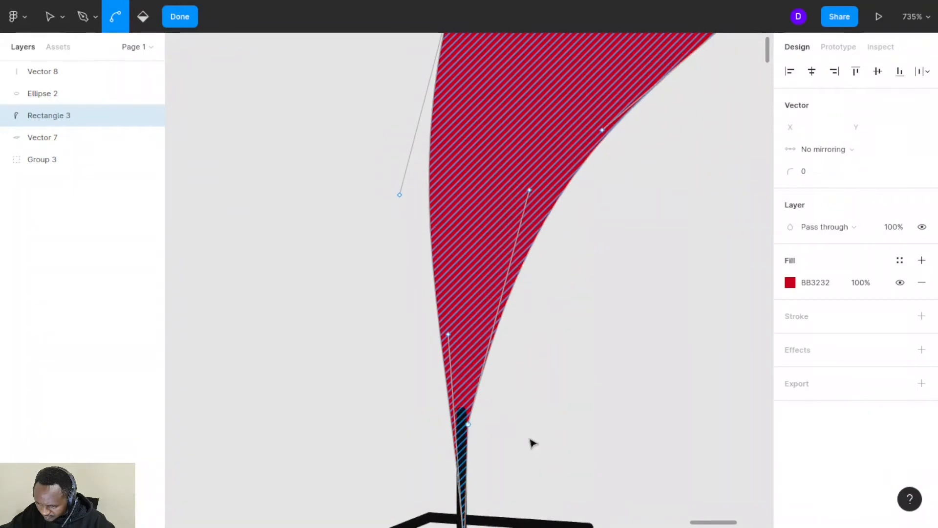
{"action": "scroll", "coordinate": [542, 450], "scroll_direction": "down", "scroll_amount": 5}
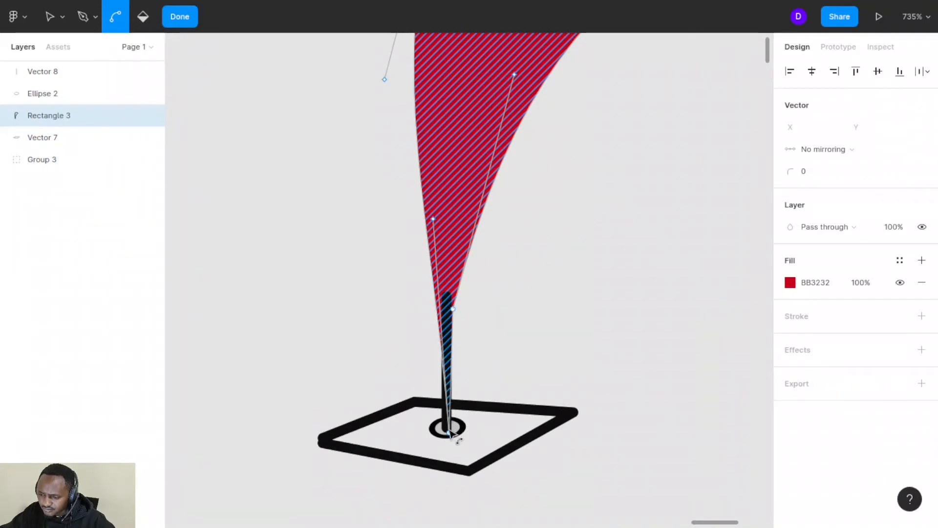
{"action": "left_click_drag", "start_coordinate": [449, 433], "coordinate": [446, 426]}
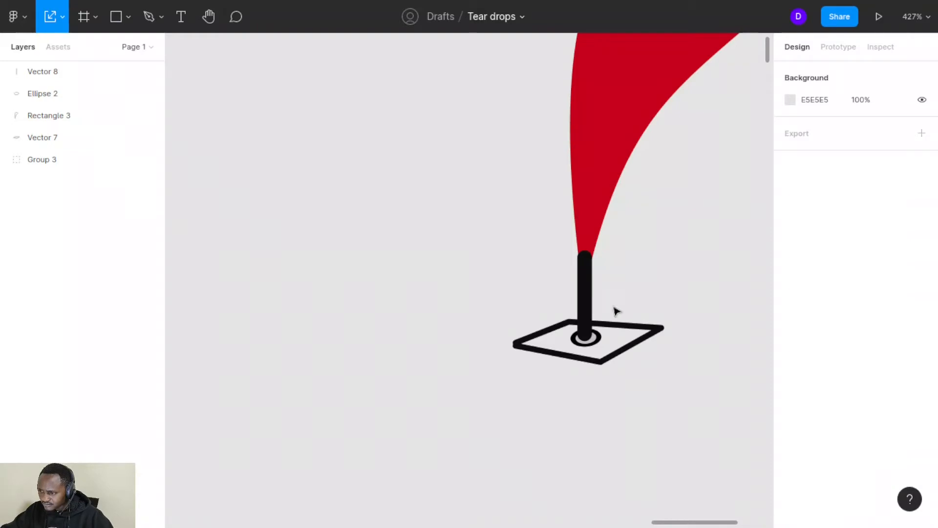
Fill the ellipse at the pole's foot with near-black 0F0A0A and deselect it.
{"action": "left_click", "coordinate": [588, 341]}
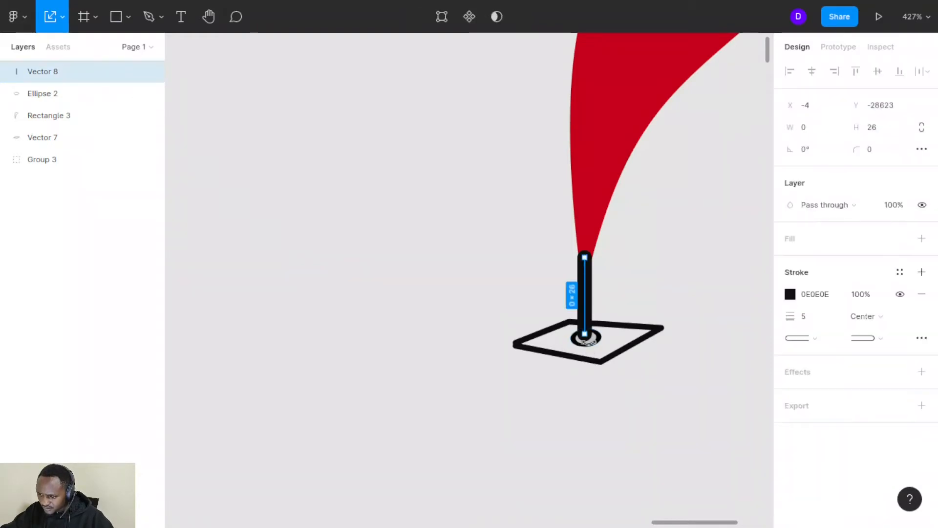
{"action": "left_click", "coordinate": [595, 339]}
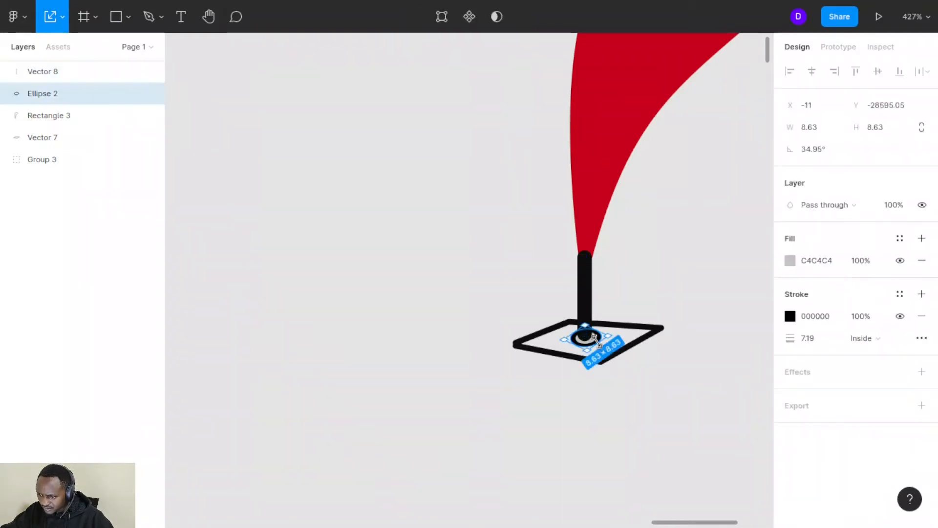
{"action": "scroll", "coordinate": [601, 346], "scroll_direction": "right", "scroll_amount": 5}
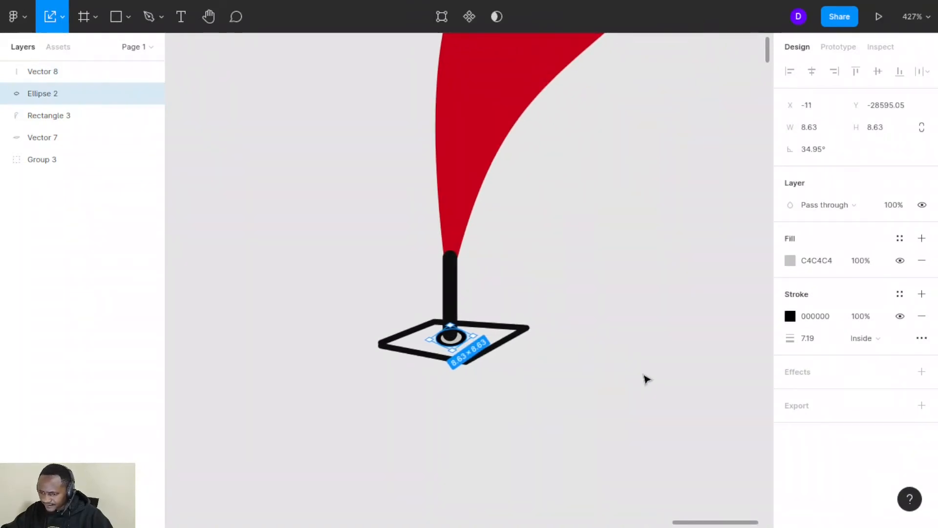
{"action": "left_click", "coordinate": [791, 262]}
{"action": "left_click", "coordinate": [663, 339]}
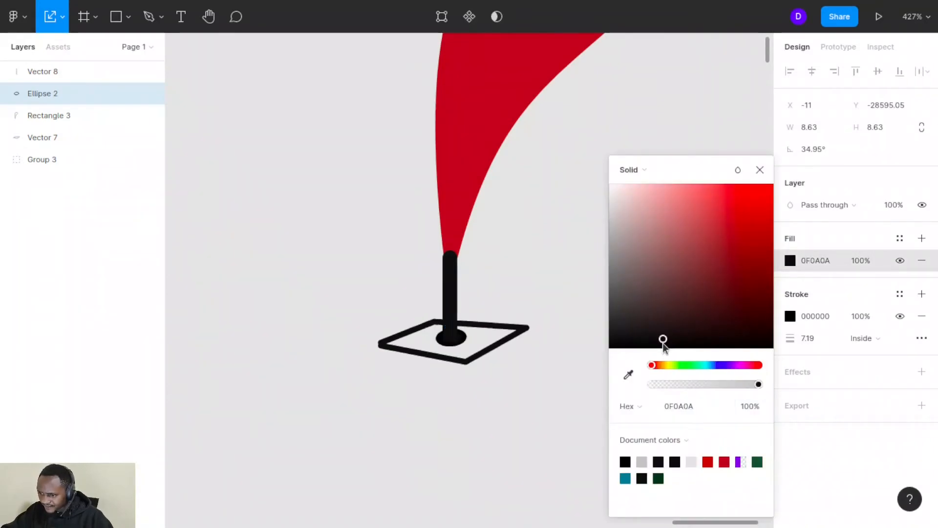
{"action": "left_click", "coordinate": [520, 394]}
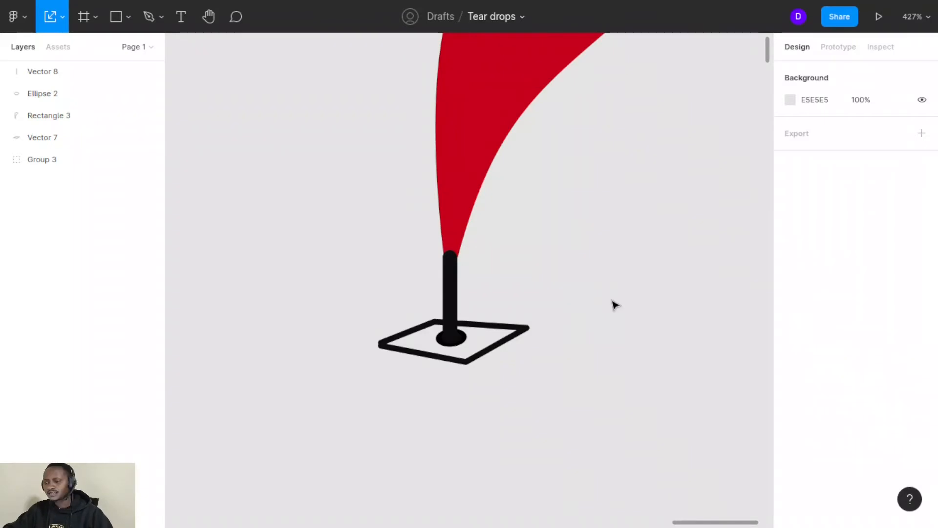
{"action": "scroll", "coordinate": [615, 306], "scroll_direction": "up", "scroll_amount": 4}
{"action": "scroll", "coordinate": [615, 305], "scroll_direction": "right", "scroll_amount": 2}
{"action": "scroll", "coordinate": [614, 306], "scroll_direction": "down", "scroll_amount": 1}
{"action": "scroll", "coordinate": [615, 305], "scroll_direction": "left", "scroll_amount": 1}
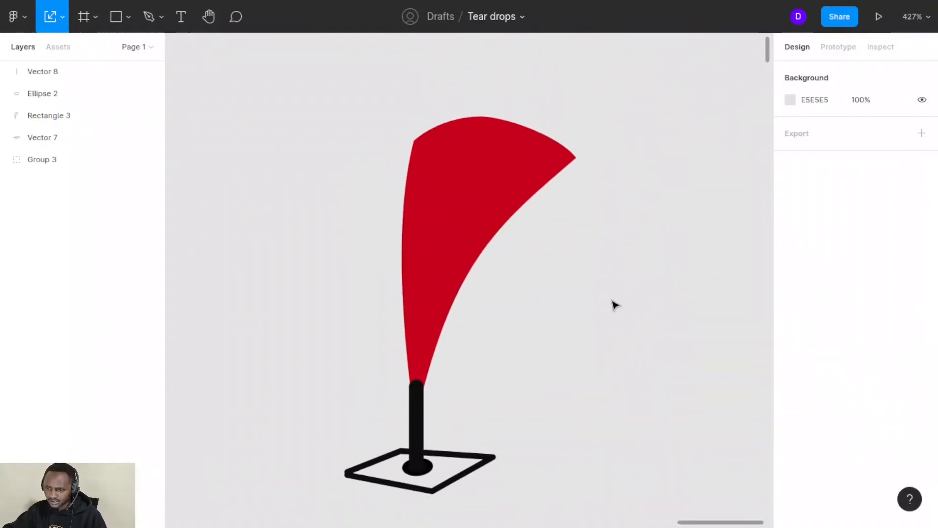
Select the red flag together with its pole, foot ellipse and four-sided base, and group them.
{"action": "scroll", "coordinate": [615, 305], "scroll_direction": "up", "scroll_amount": 5}
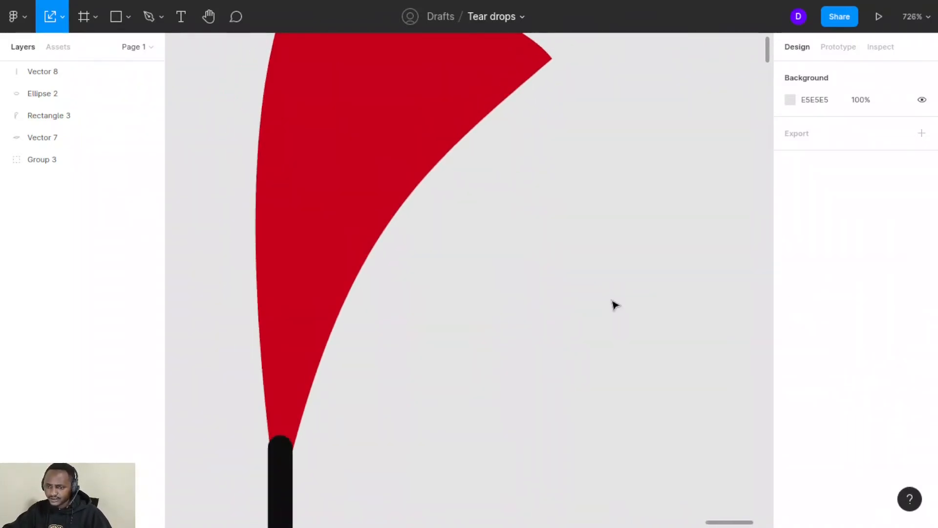
{"action": "scroll", "coordinate": [614, 305], "scroll_direction": "left", "scroll_amount": 6}
{"action": "scroll", "coordinate": [614, 306], "scroll_direction": "up", "scroll_amount": 2}
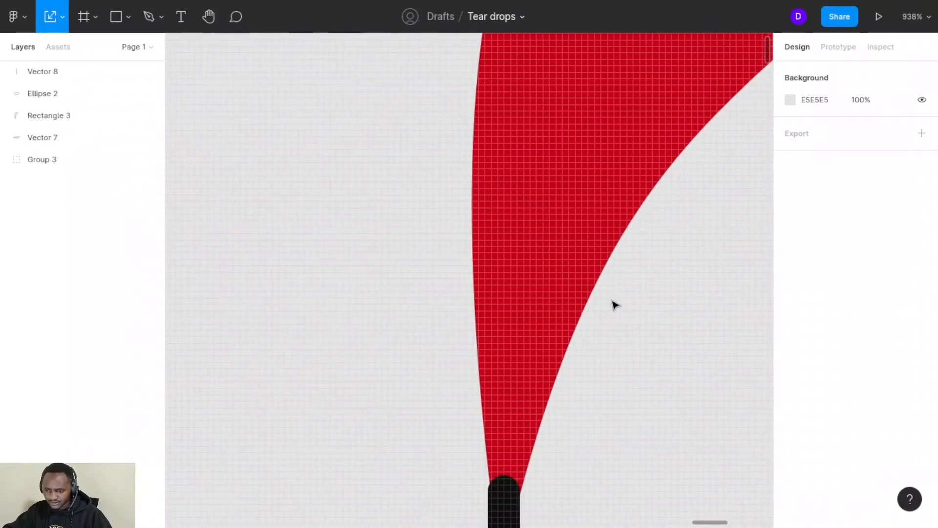
{"action": "scroll", "coordinate": [615, 306], "scroll_direction": "down", "scroll_amount": 3}
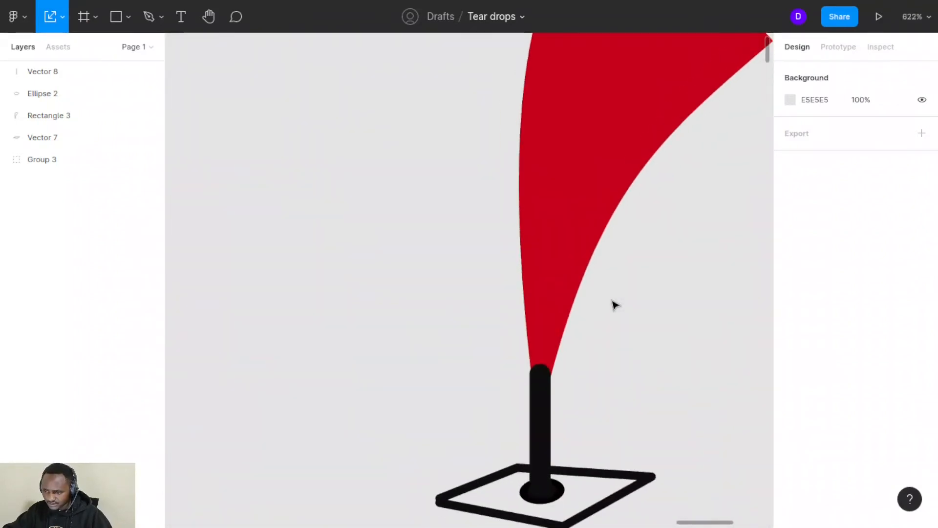
{"action": "scroll", "coordinate": [615, 305], "scroll_direction": "right", "scroll_amount": 1}
{"action": "scroll", "coordinate": [614, 305], "scroll_direction": "up", "scroll_amount": 1}
{"action": "scroll", "coordinate": [615, 306], "scroll_direction": "down", "scroll_amount": 1}
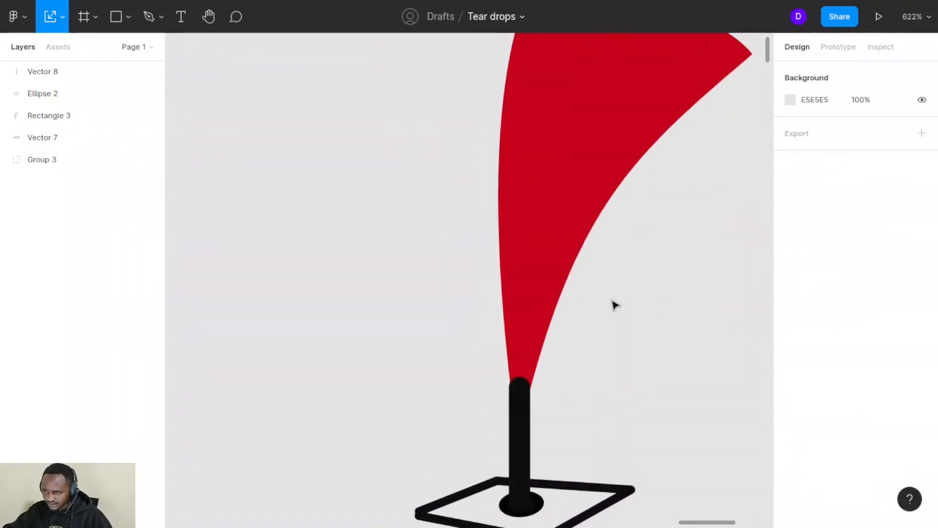
{"action": "scroll", "coordinate": [666, 458], "scroll_direction": "right", "scroll_amount": 3}
{"action": "scroll", "coordinate": [666, 458], "scroll_direction": "down", "scroll_amount": 1}
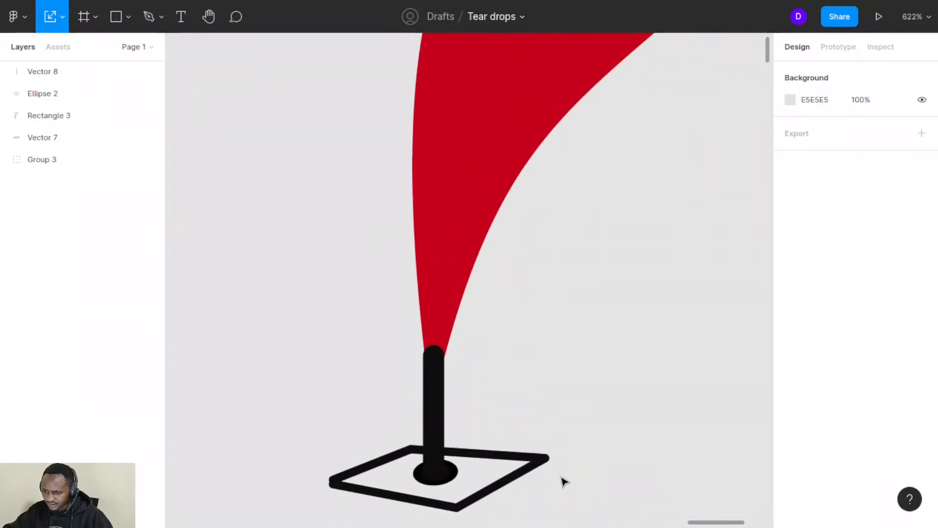
{"action": "left_click_drag", "start_coordinate": [561, 475], "coordinate": [371, 4]}
{"action": "key", "text": "ctrl+g"}
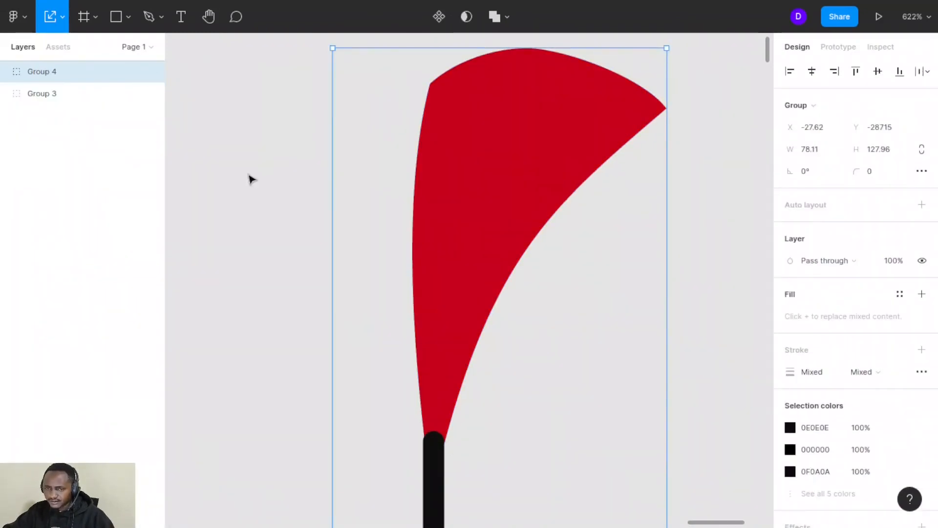
Draw an open Pen path about 58.5 × 90 from the pole's upper end along the flag's pole-side and top edges to its outer tip.
{"action": "left_click", "coordinate": [149, 18]}
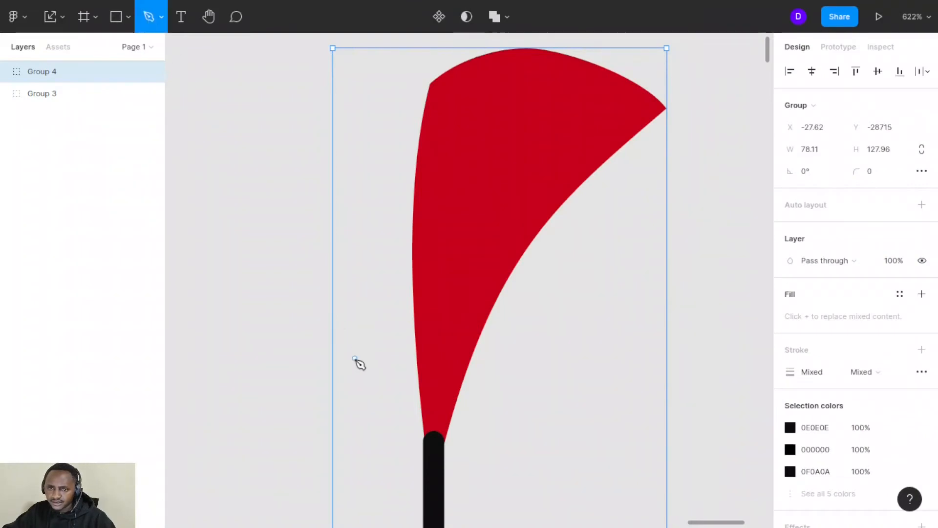
{"action": "left_click", "coordinate": [425, 437]}
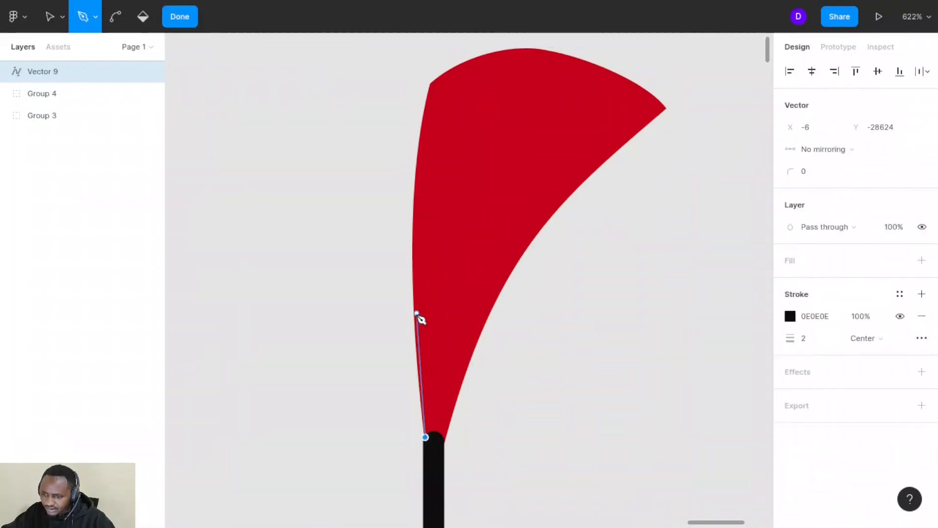
{"action": "left_click", "coordinate": [414, 213]}
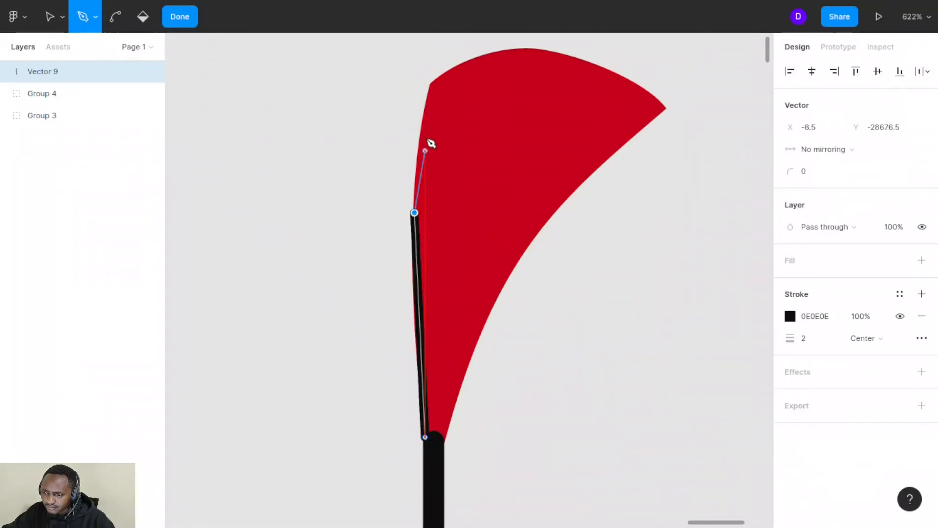
{"action": "left_click", "coordinate": [433, 86]}
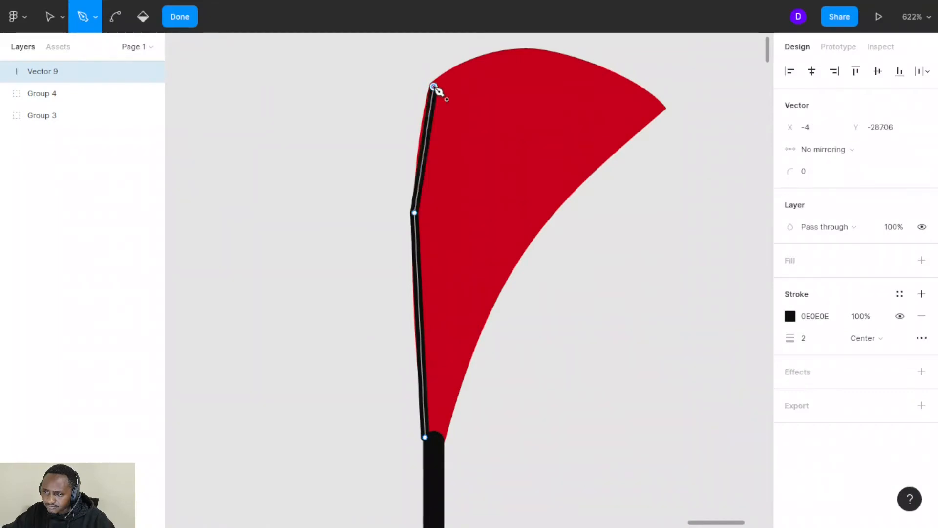
{"action": "left_click", "coordinate": [492, 52]}
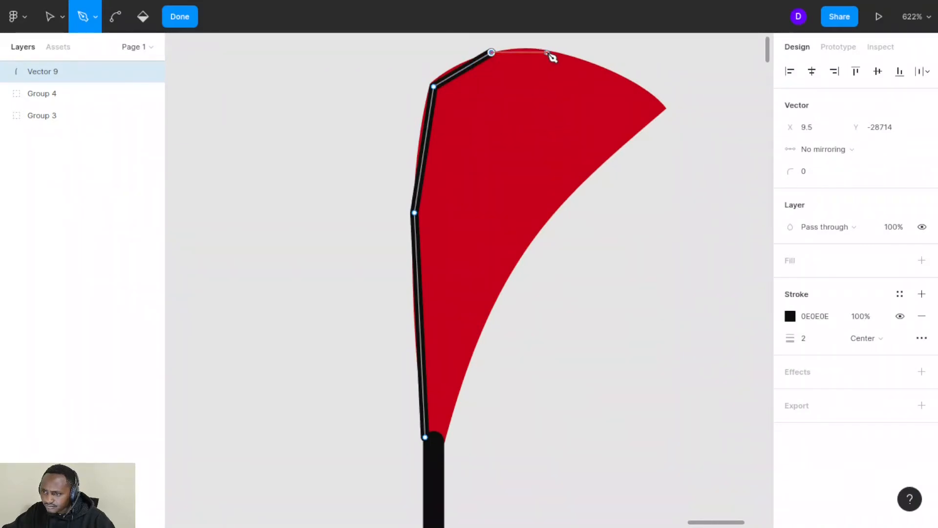
{"action": "left_click", "coordinate": [547, 52]}
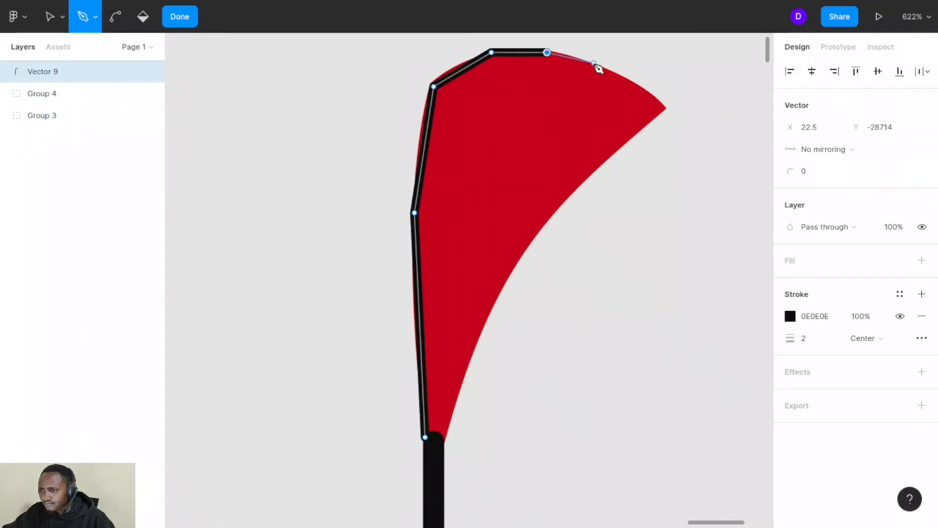
{"action": "left_click", "coordinate": [593, 65]}
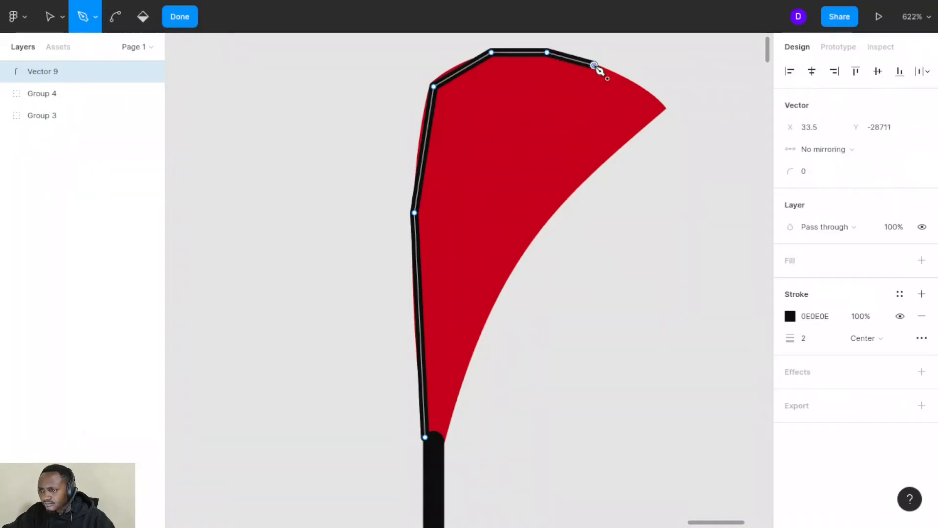
{"action": "left_click", "coordinate": [628, 81]}
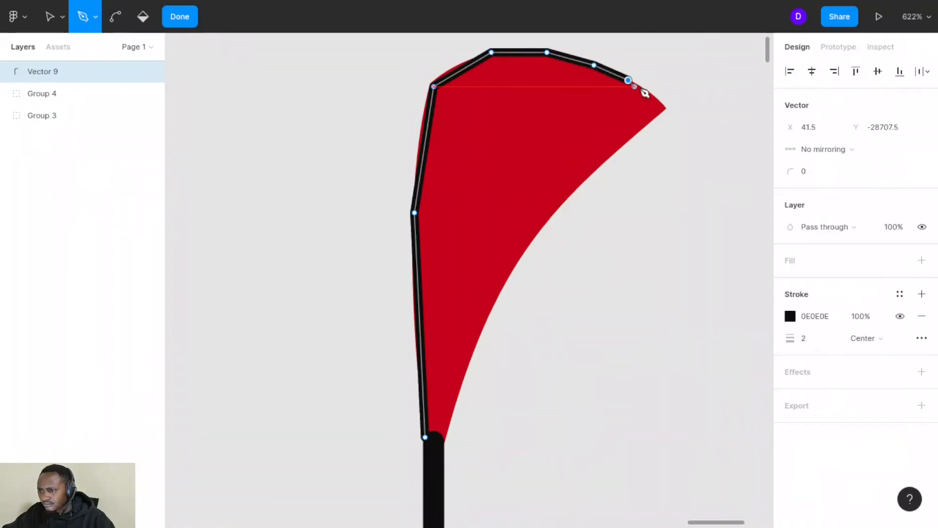
{"action": "left_click", "coordinate": [665, 107]}
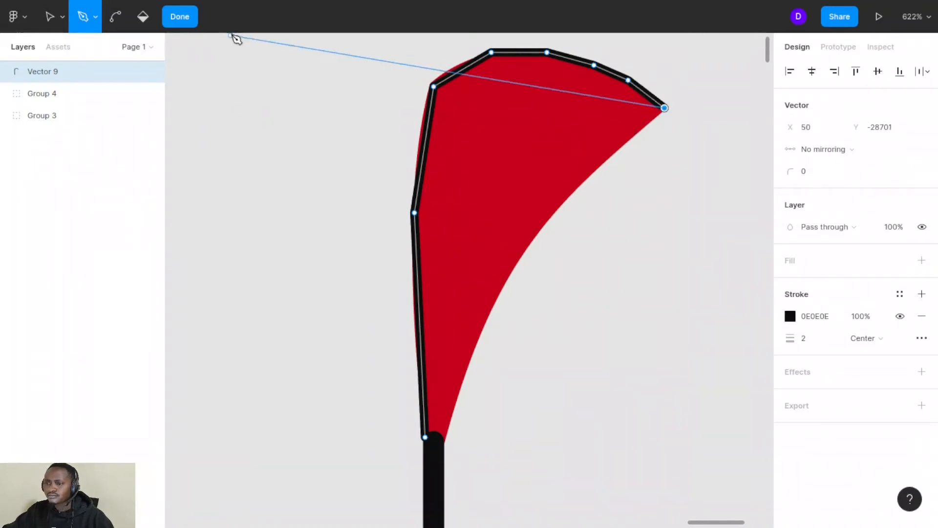
{"action": "left_click", "coordinate": [183, 19]}
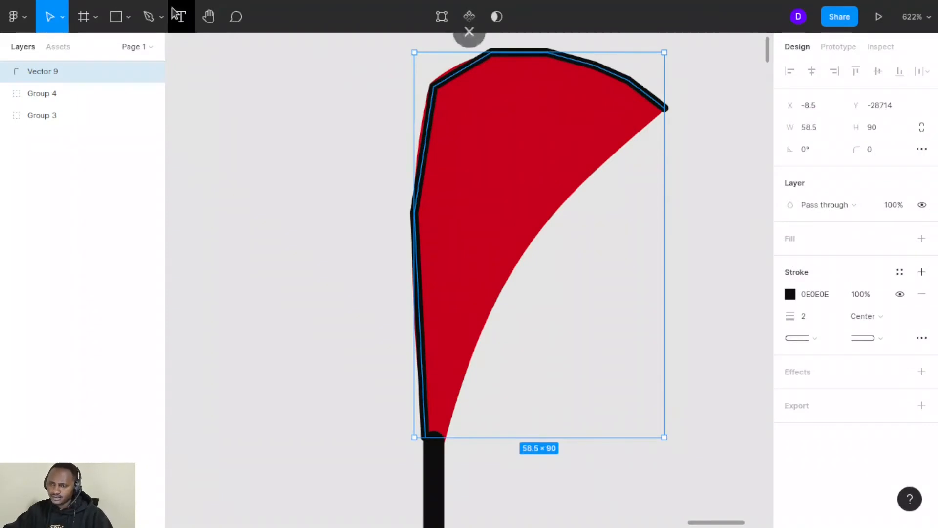
Edit the black outline path and bend its upper pole-side, corner and topmost segments outward to follow the flag's edge.
{"action": "left_click", "coordinate": [442, 17]}
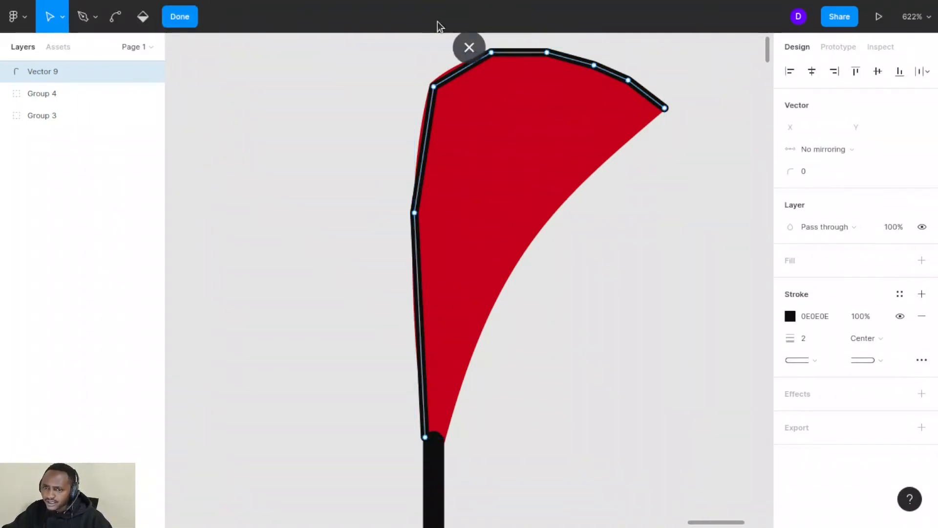
{"action": "left_click", "coordinate": [115, 19]}
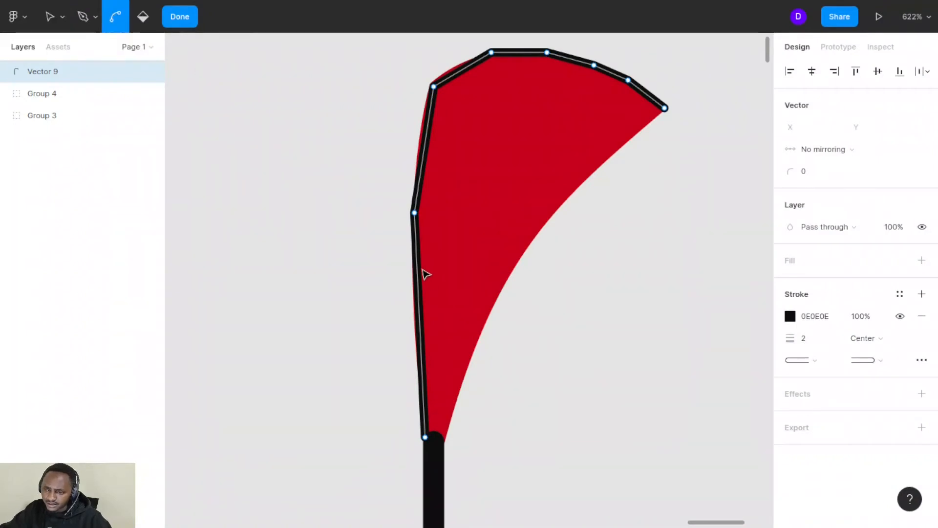
{"action": "left_click_drag", "start_coordinate": [423, 165], "coordinate": [417, 164]}
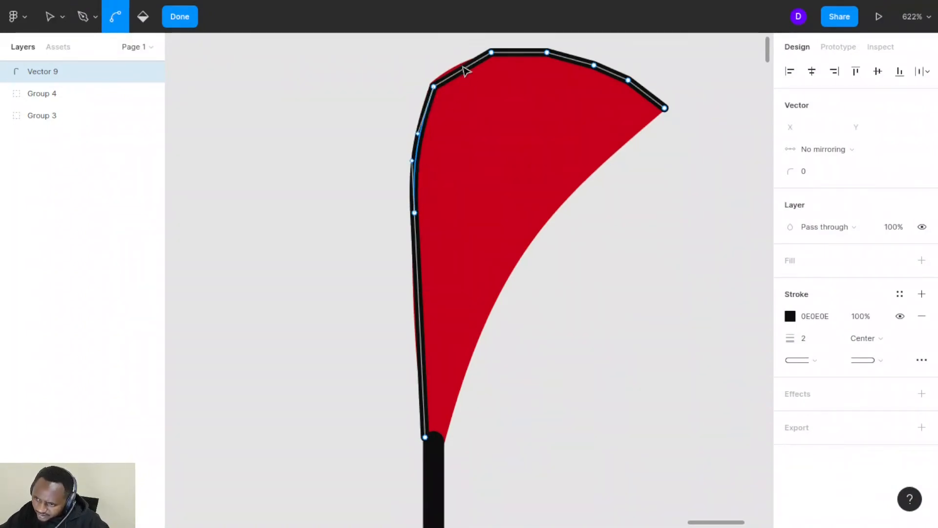
{"action": "left_click_drag", "start_coordinate": [466, 71], "coordinate": [464, 70]}
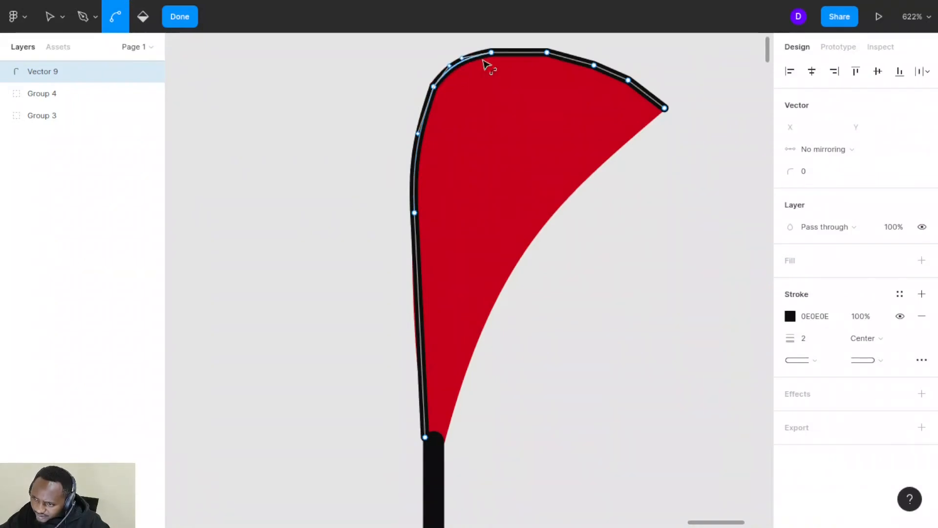
{"action": "left_click", "coordinate": [517, 53]}
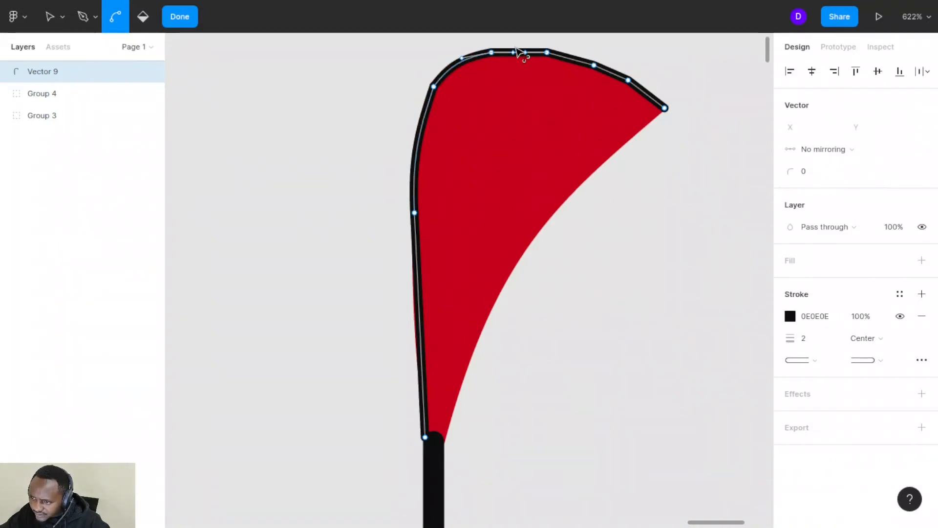
{"action": "left_click_drag", "start_coordinate": [516, 47], "coordinate": [516, 49]}
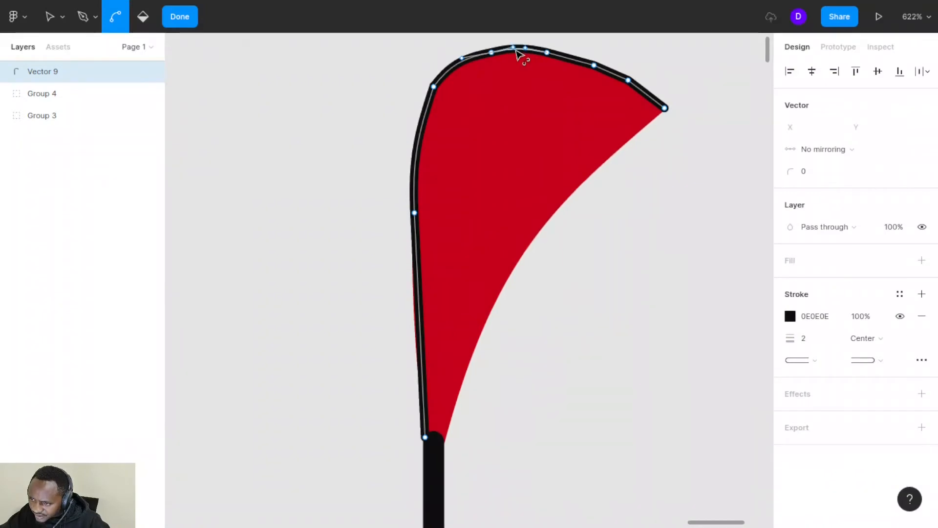
Bend the outline's remaining top segments between the flag's crest and outer tip into a smooth curve.
{"action": "scroll", "coordinate": [521, 54], "scroll_direction": "up", "scroll_amount": 4}
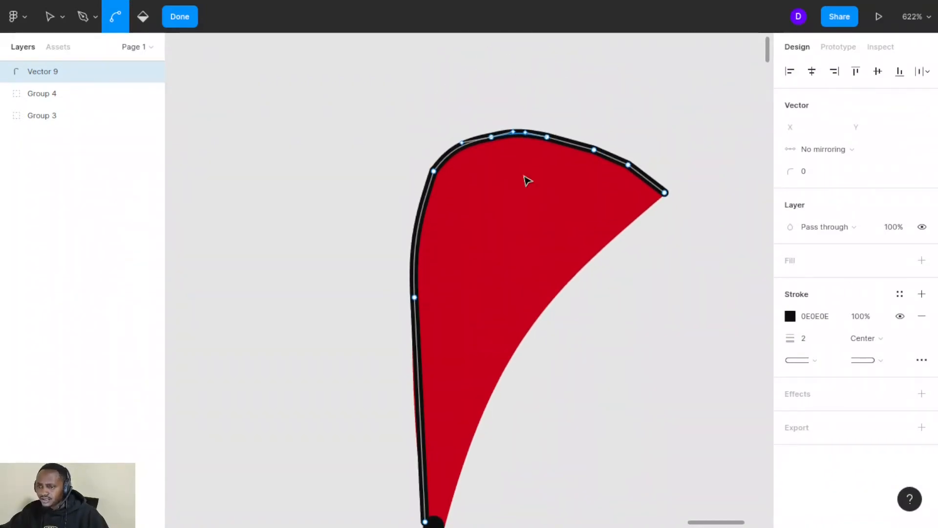
{"action": "scroll", "coordinate": [528, 181], "scroll_direction": "up", "scroll_amount": 5}
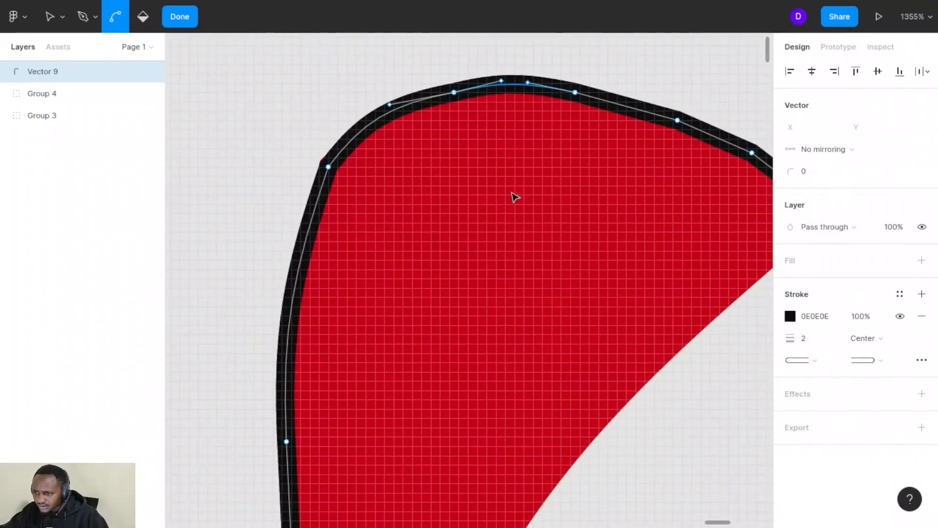
{"action": "scroll", "coordinate": [514, 195], "scroll_direction": "right", "scroll_amount": 3}
{"action": "scroll", "coordinate": [511, 193], "scroll_direction": "right", "scroll_amount": 1}
{"action": "left_click", "coordinate": [513, 115]}
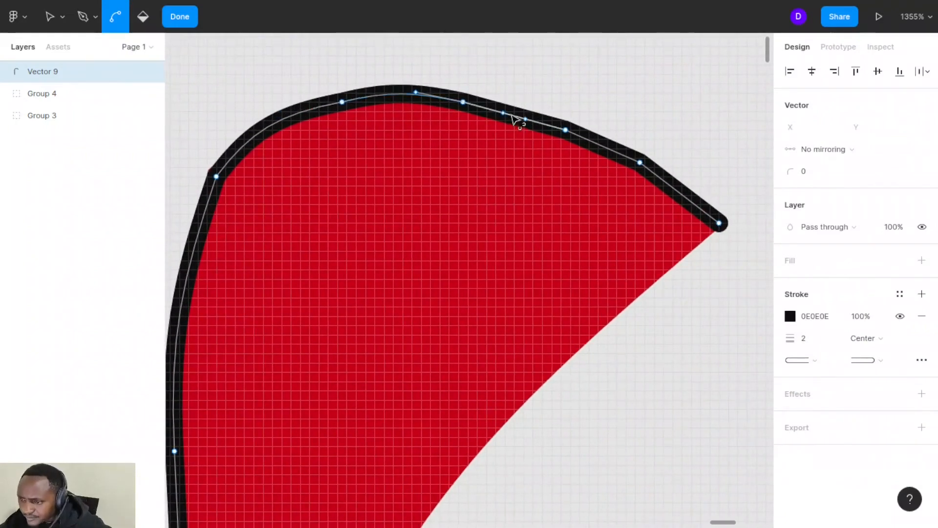
{"action": "left_click_drag", "start_coordinate": [513, 113], "coordinate": [513, 115]}
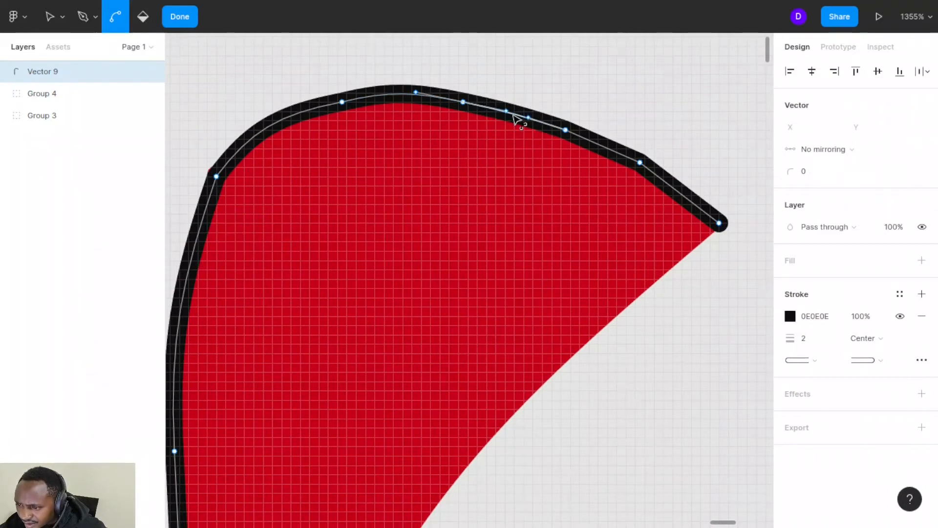
{"action": "left_click", "coordinate": [617, 157]}
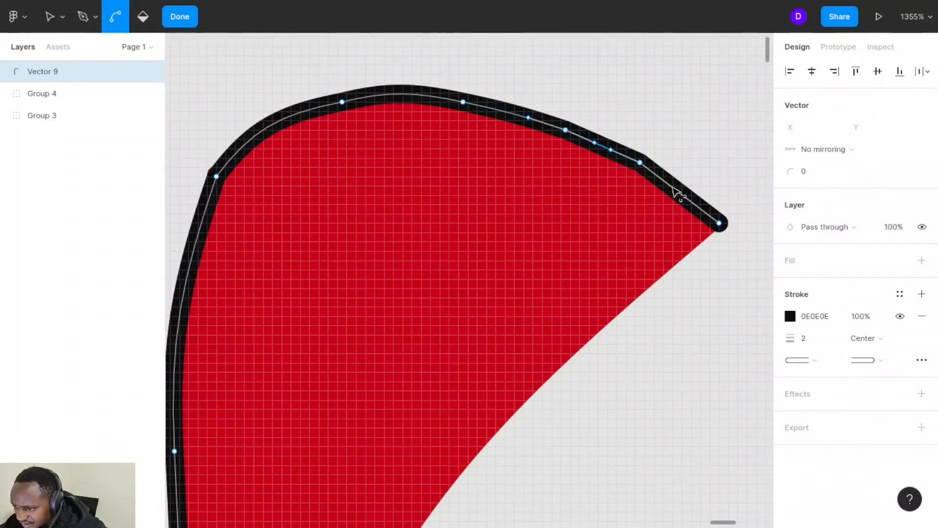
{"action": "left_click_drag", "start_coordinate": [674, 187], "coordinate": [676, 184]}
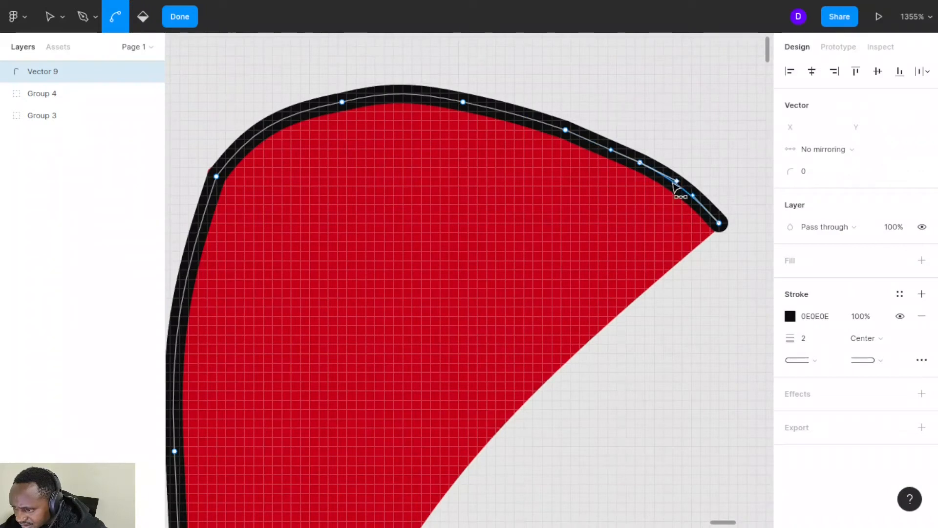
{"action": "left_click", "coordinate": [713, 314]}
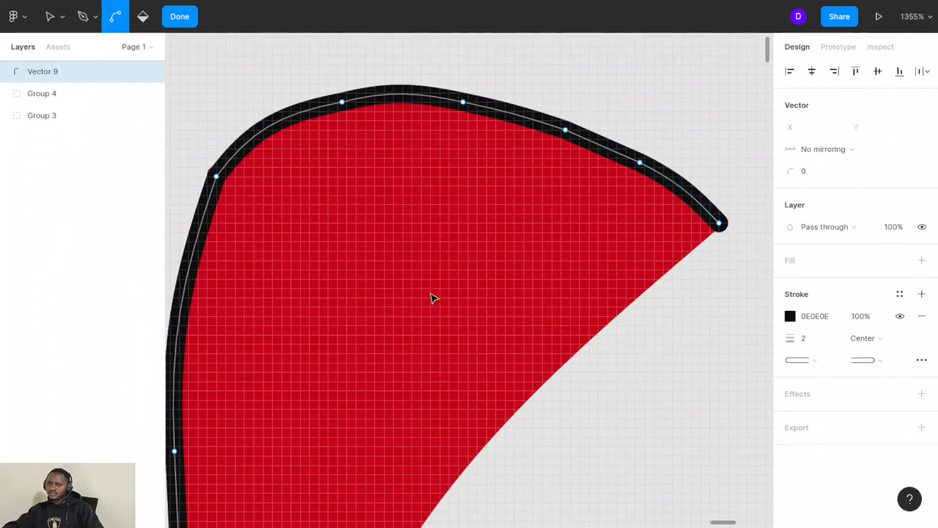
Bend the segment beside the outline's upper pole-side corner and adjust the corner point's curve with the Bend tool.
{"action": "left_click", "coordinate": [244, 153]}
{"action": "left_click_drag", "start_coordinate": [242, 149], "coordinate": [239, 151]}
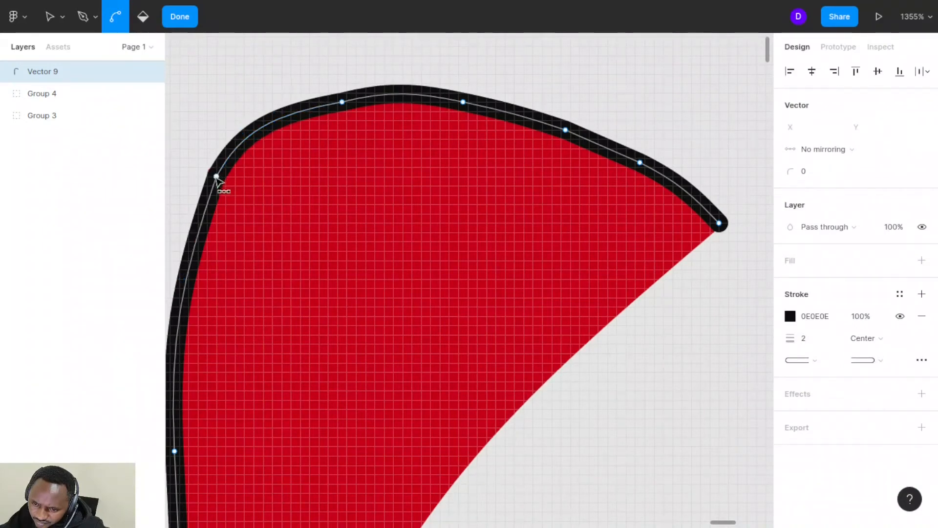
{"action": "left_click_drag", "start_coordinate": [216, 177], "coordinate": [217, 177]}
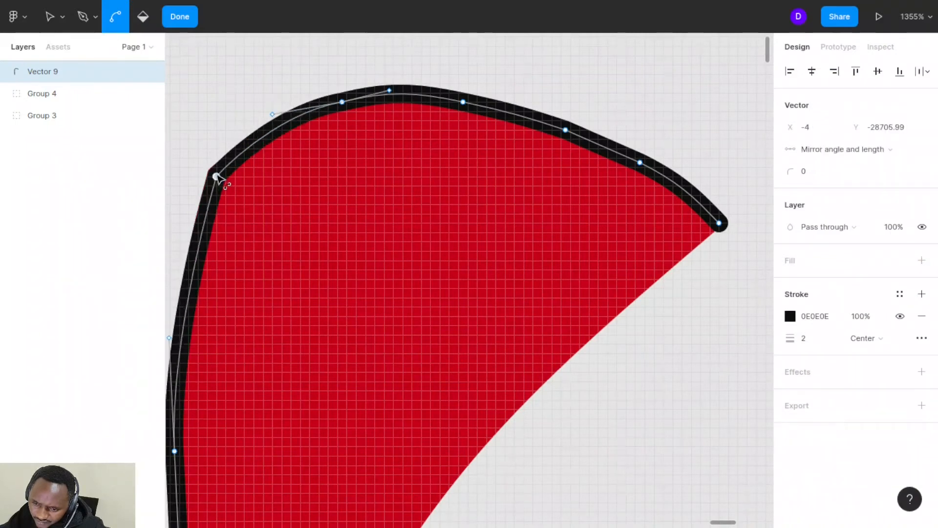
Reopen the outline path for editing and shift its upper pole-side corner point slightly up to Y -28706.5.
{"action": "left_click", "coordinate": [180, 19]}
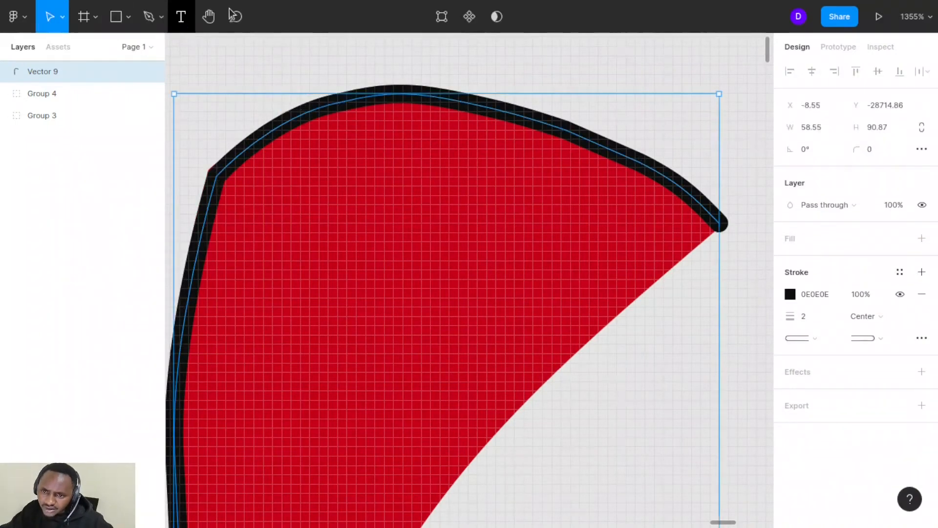
{"action": "left_click", "coordinate": [438, 22]}
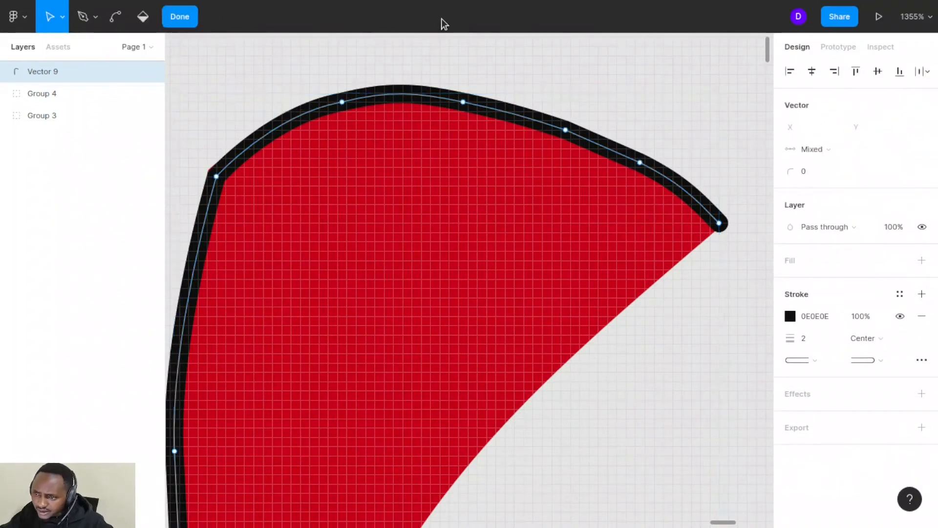
{"action": "left_click", "coordinate": [216, 177]}
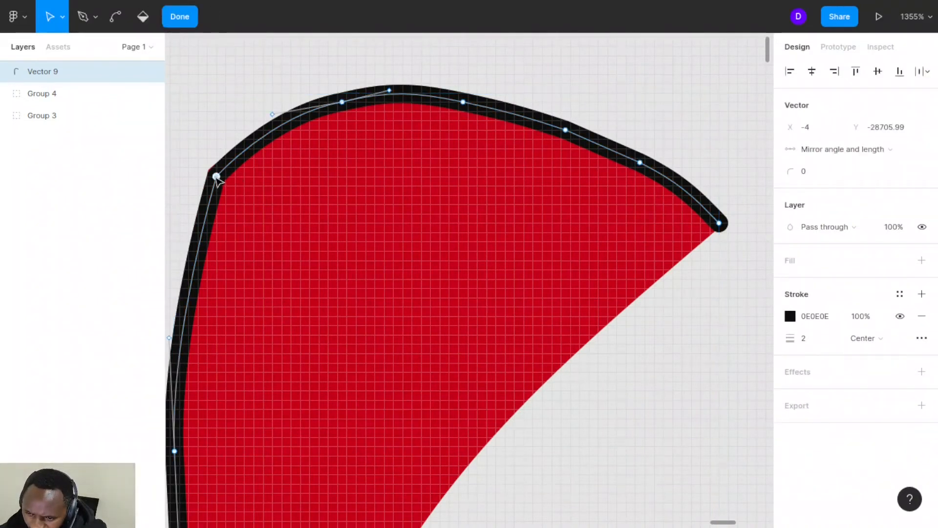
{"action": "left_click_drag", "start_coordinate": [217, 177], "coordinate": [217, 180]}
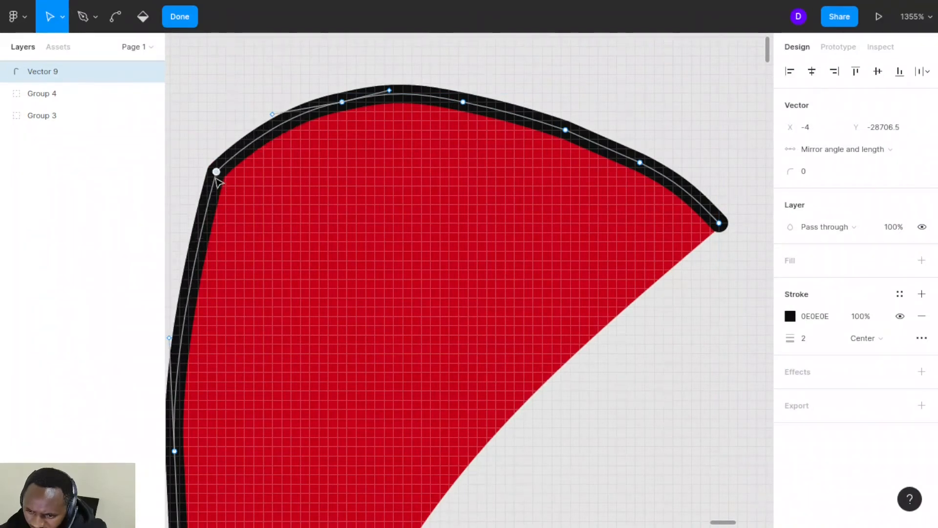
Finish editing the black outline path and deselect it.
{"action": "scroll", "coordinate": [216, 181], "scroll_direction": "down", "scroll_amount": 5}
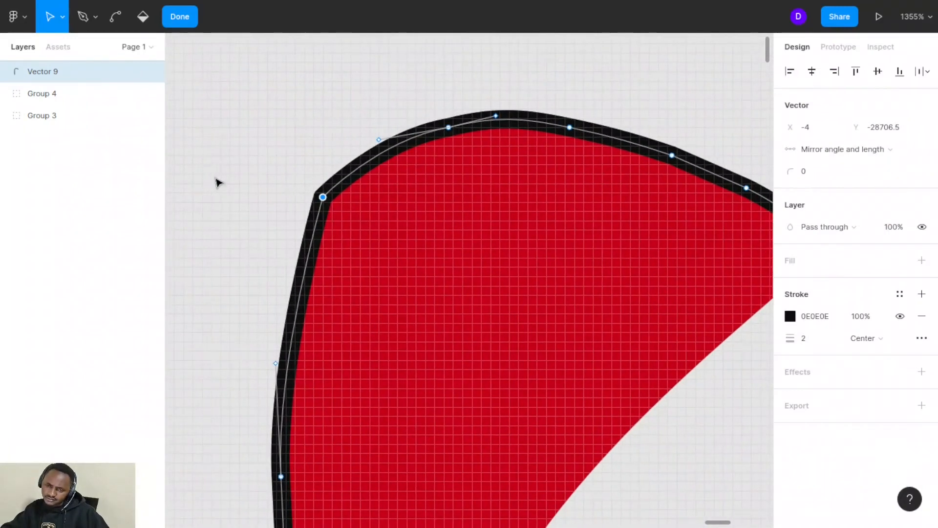
{"action": "scroll", "coordinate": [219, 183], "scroll_direction": "down", "scroll_amount": 5}
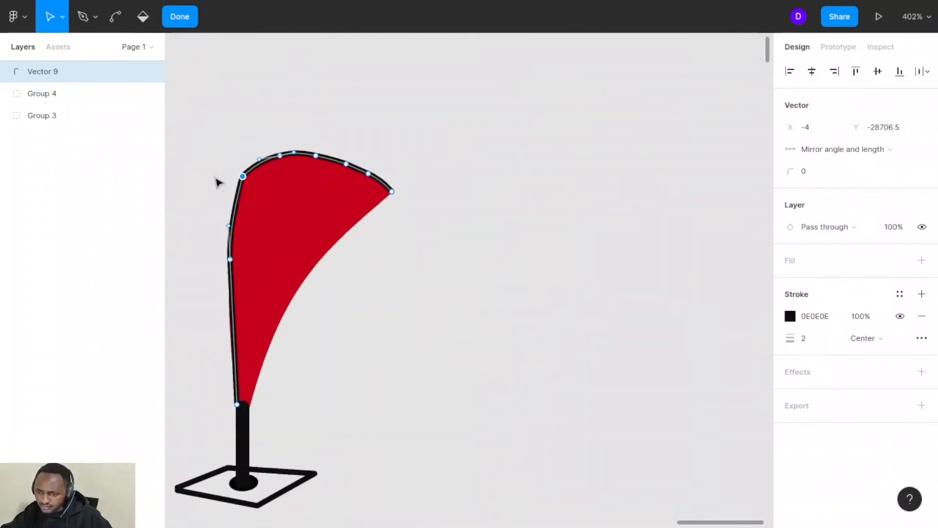
{"action": "scroll", "coordinate": [218, 183], "scroll_direction": "left", "scroll_amount": 4}
{"action": "scroll", "coordinate": [218, 182], "scroll_direction": "down", "scroll_amount": 1}
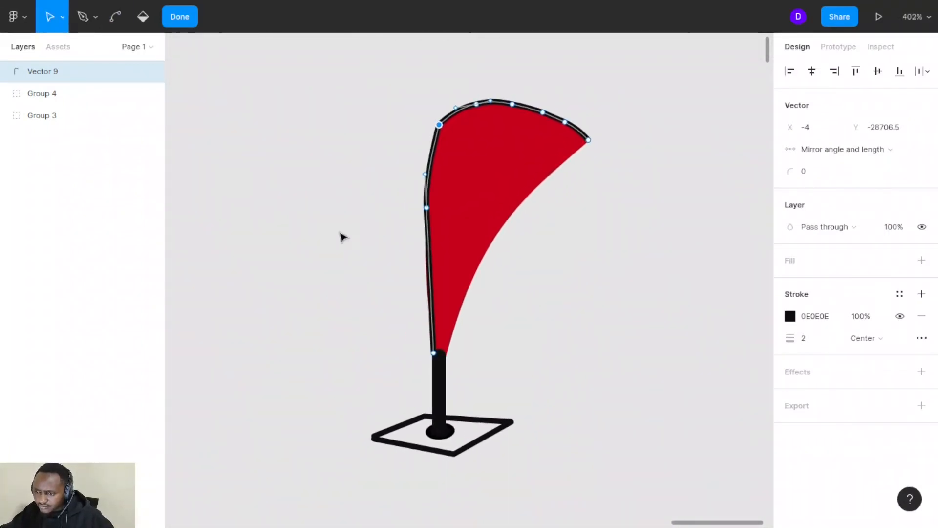
{"action": "key", "text": "ctrl+a"}
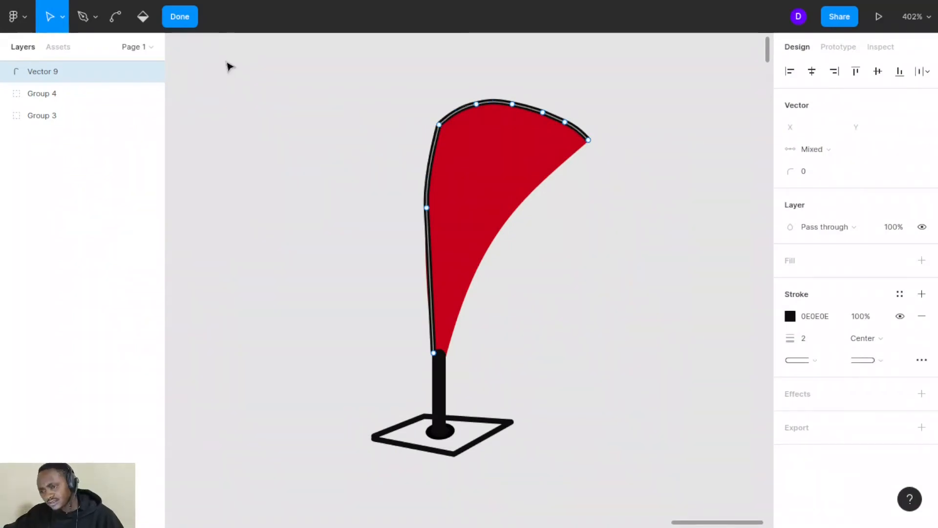
{"action": "left_click", "coordinate": [179, 17]}
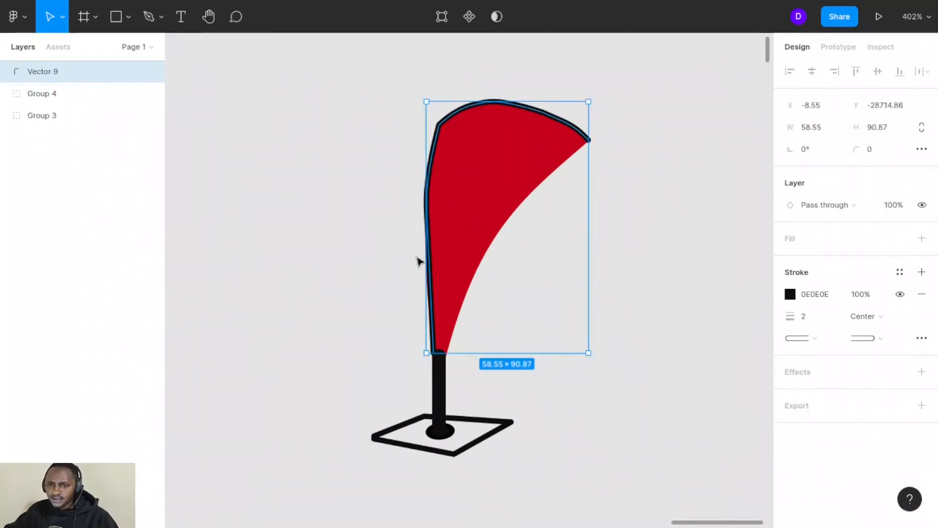
{"action": "left_click", "coordinate": [342, 293]}
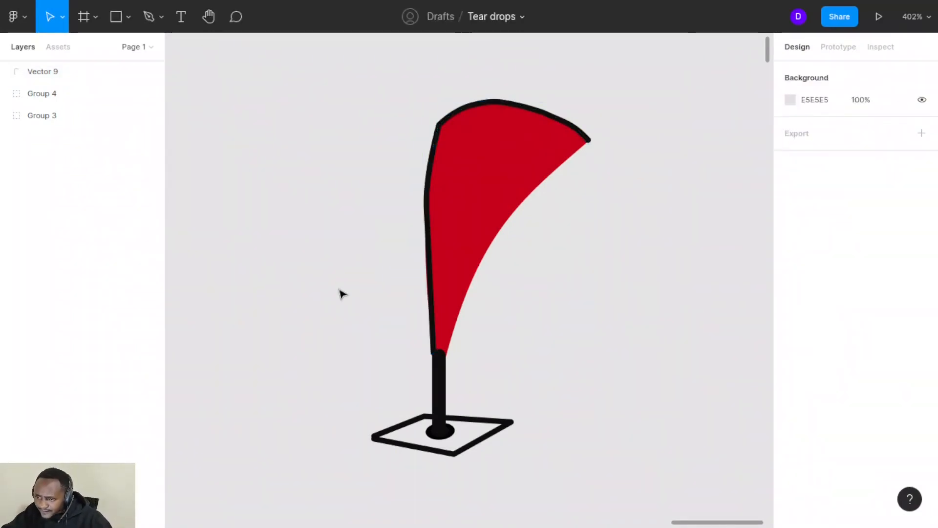
Reopen the outline path, shift its bottom endpoint at the pole to Y -28624.5, and give that point mirrored handles with the Bend tool.
{"action": "left_click", "coordinate": [435, 352]}
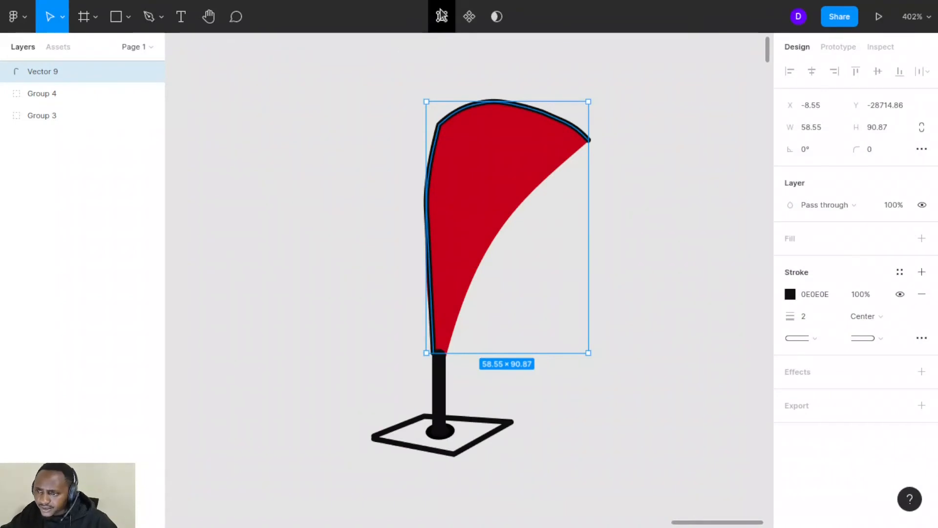
{"action": "left_click", "coordinate": [440, 18]}
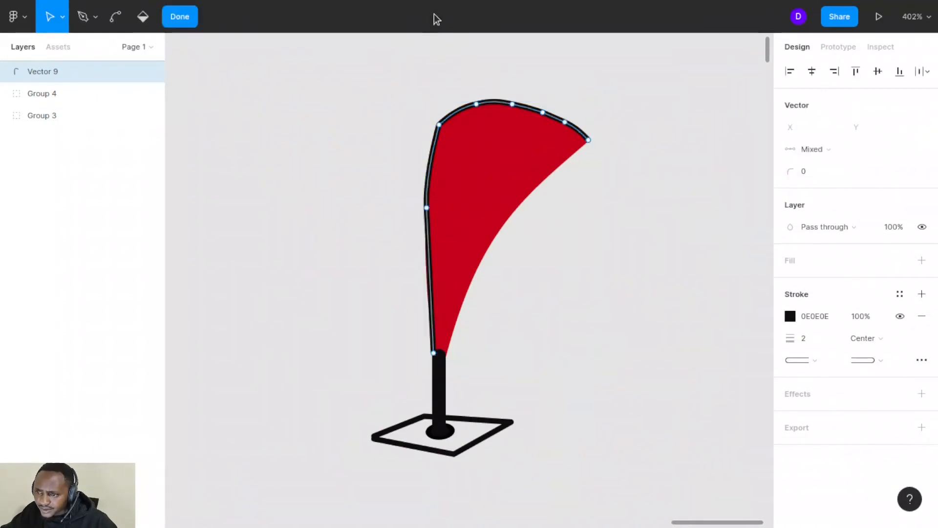
{"action": "left_click", "coordinate": [433, 353]}
{"action": "left_click_drag", "start_coordinate": [435, 354], "coordinate": [431, 354]}
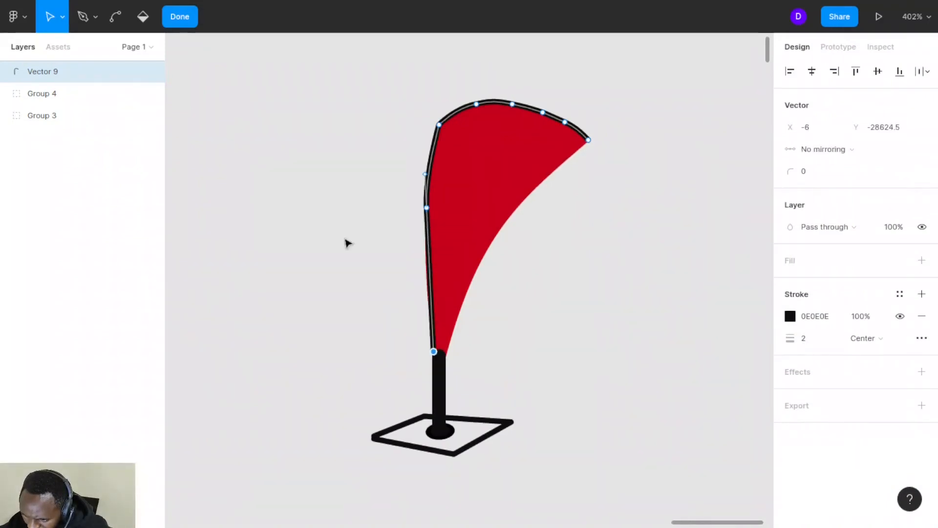
{"action": "left_click", "coordinate": [116, 16]}
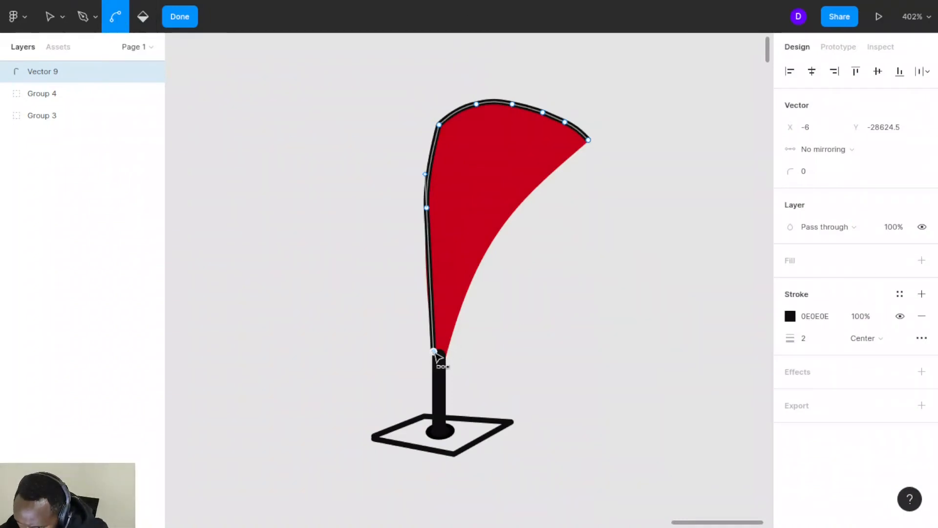
{"action": "mouse_move", "coordinate": [434, 352]}
{"action": "left_mouse_down"}
{"action": "mouse_move", "coordinate": [444, 359]}
{"action": "mouse_move", "coordinate": [435, 354]}
{"action": "left_mouse_up"}
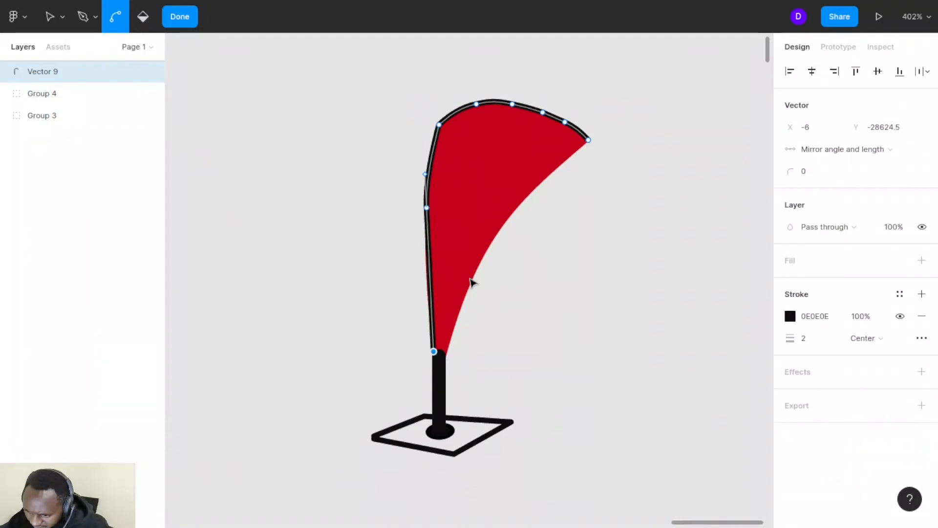
{"action": "key", "text": "Escape"}
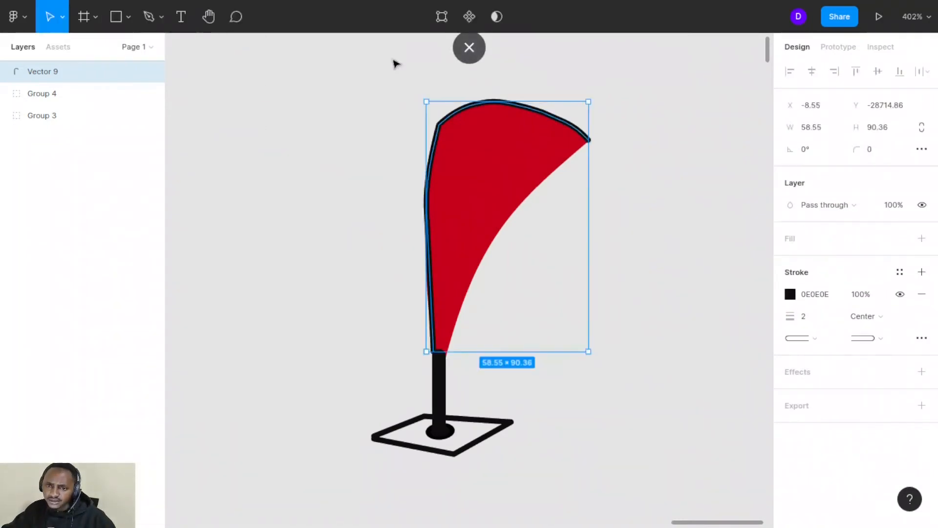
Move the outline's bottom endpoint to X -4 and bend the lower pole-side segment outward to follow the flag's edge.
{"action": "left_click", "coordinate": [441, 17]}
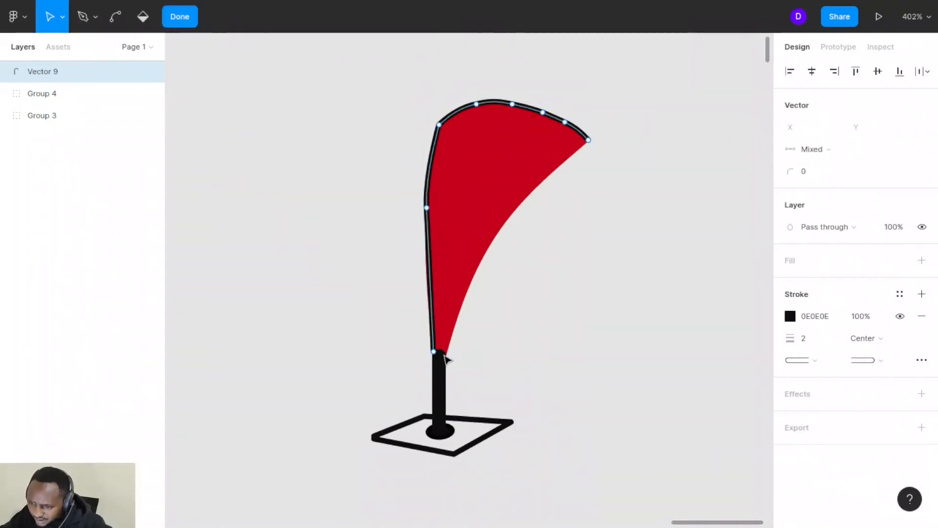
{"action": "left_click_drag", "start_coordinate": [433, 351], "coordinate": [439, 354]}
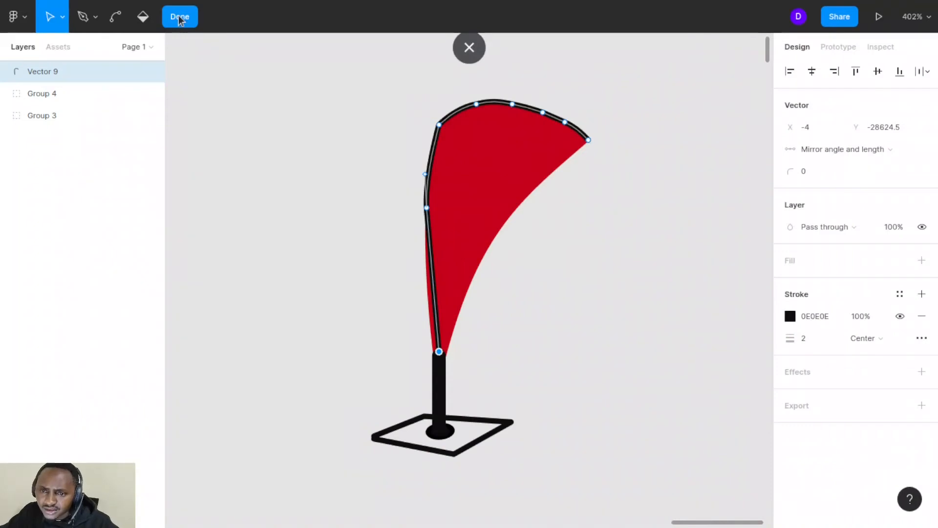
{"action": "left_click", "coordinate": [116, 18]}
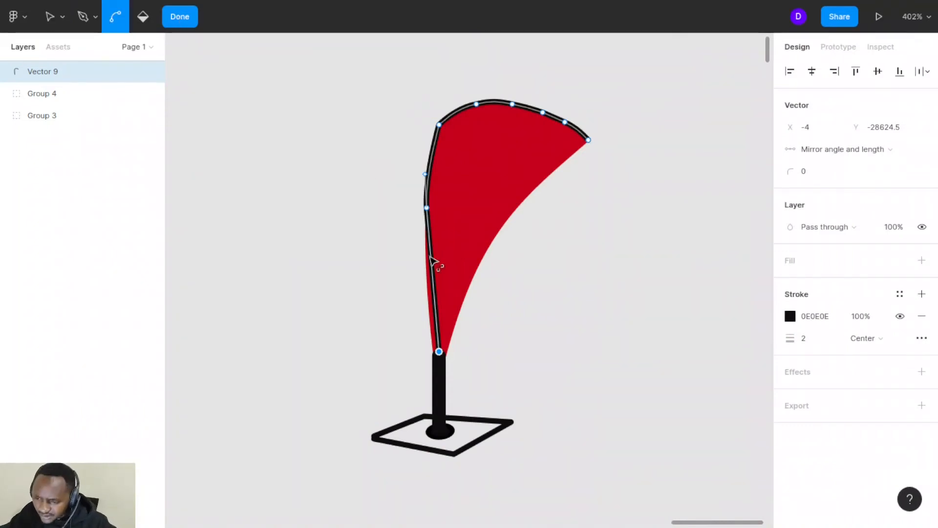
{"action": "scroll", "coordinate": [439, 306], "scroll_direction": "up", "scroll_amount": 5}
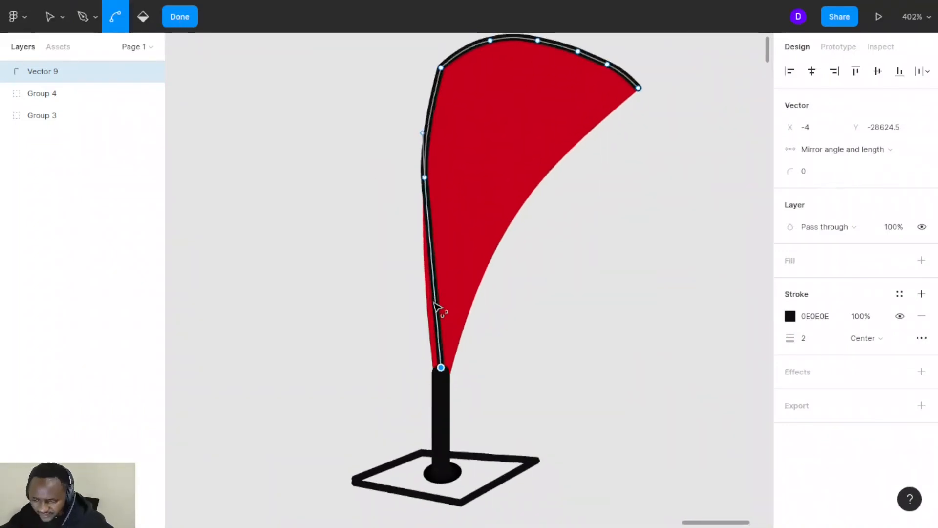
{"action": "left_click_drag", "start_coordinate": [438, 303], "coordinate": [437, 376]}
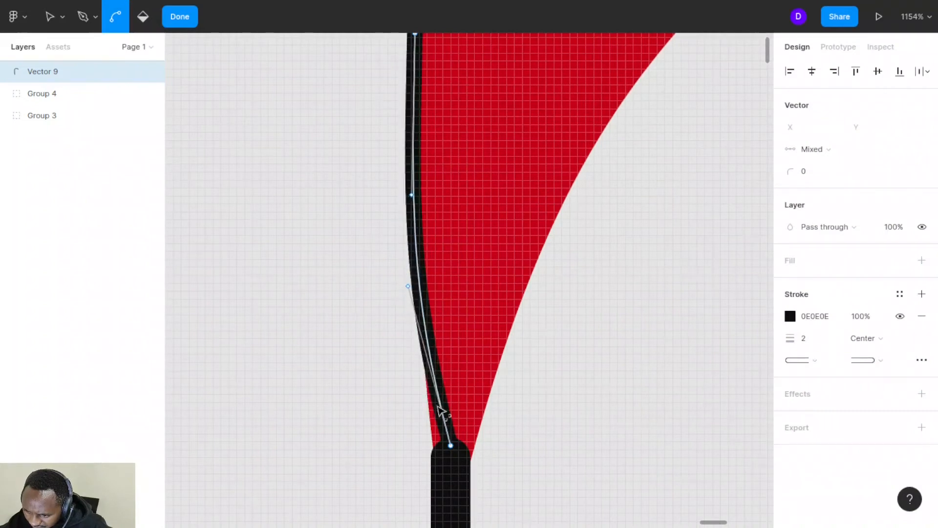
{"action": "left_click_drag", "start_coordinate": [439, 412], "coordinate": [448, 417]}
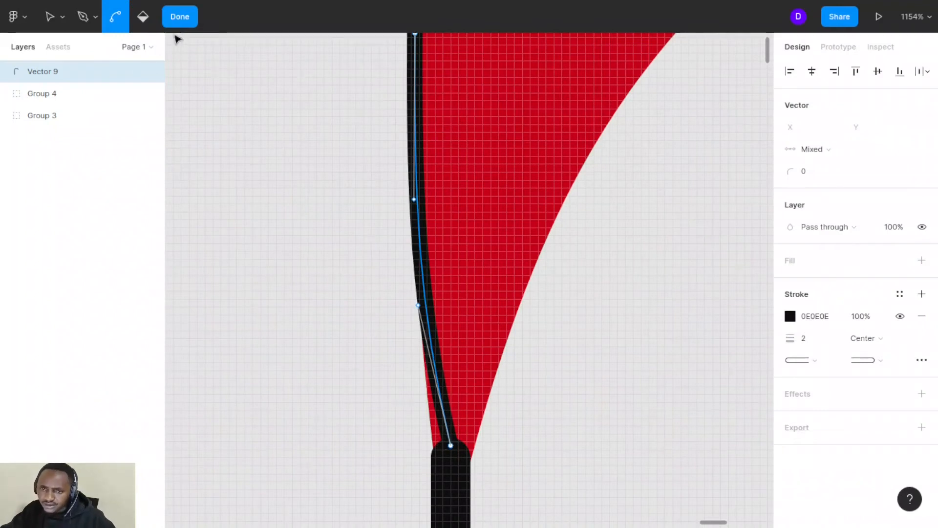
{"action": "left_click", "coordinate": [179, 16]}
Reposition the outline's bottom endpoint at X -5 to cover the flag's lower edge, then finish editing and deselect the path.
{"action": "left_click", "coordinate": [439, 18]}
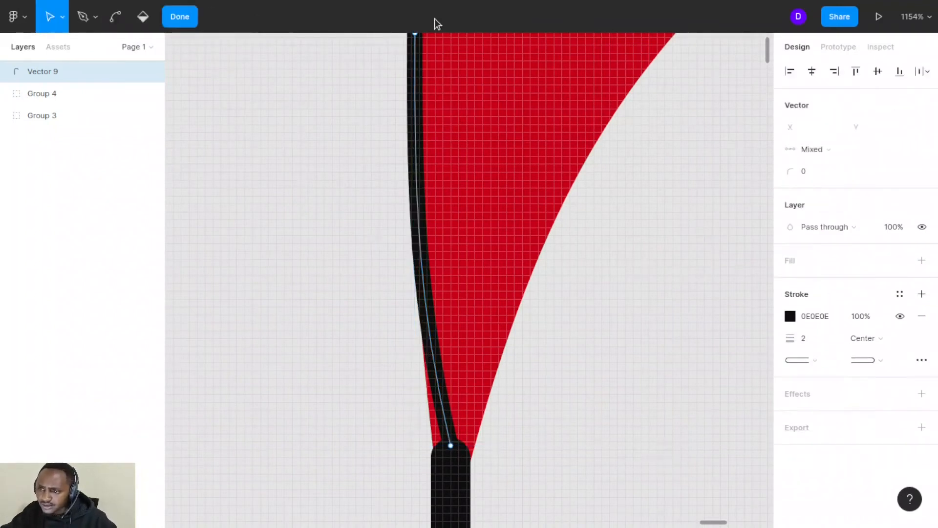
{"action": "mouse_move", "coordinate": [451, 446]}
{"action": "left_mouse_down"}
{"action": "mouse_move", "coordinate": [440, 448]}
{"action": "mouse_move", "coordinate": [453, 460]}
{"action": "left_mouse_up"}
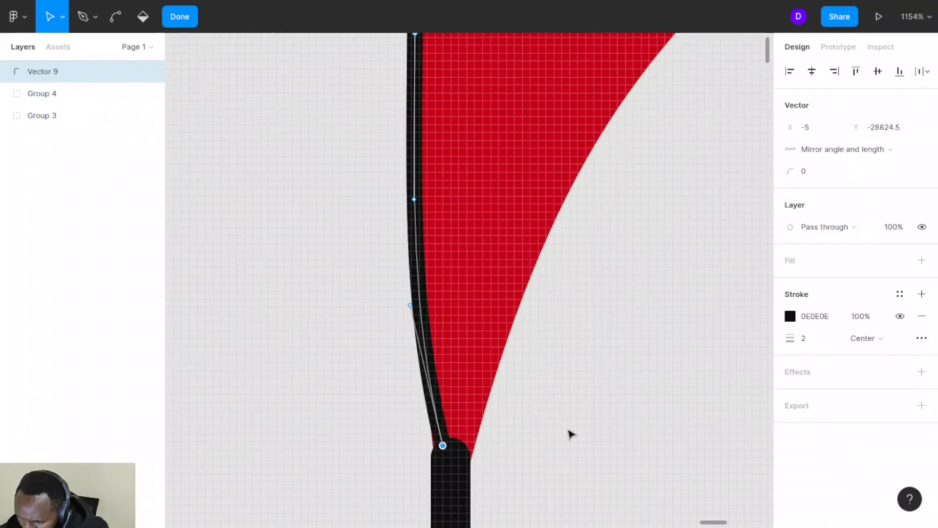
{"action": "key", "text": "ctrl+a"}
{"action": "scroll", "coordinate": [574, 431], "scroll_direction": "down", "scroll_amount": 6}
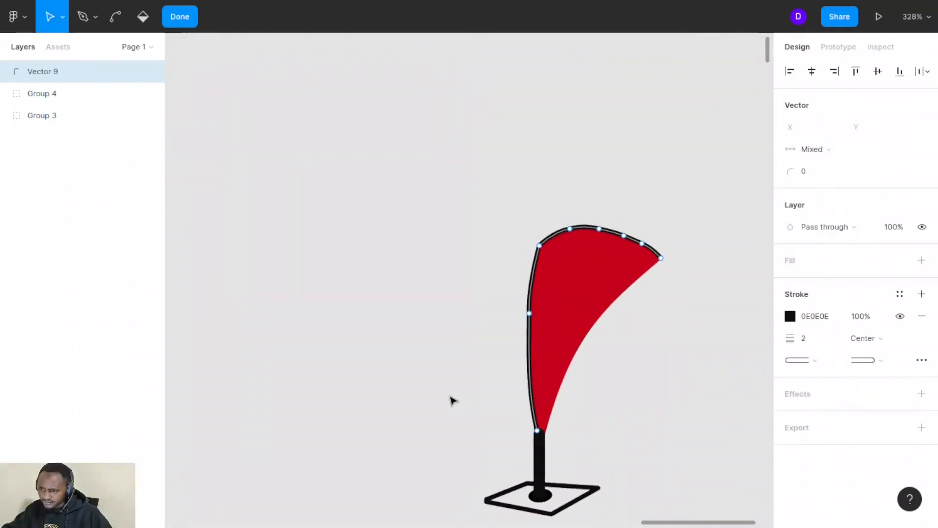
{"action": "scroll", "coordinate": [452, 399], "scroll_direction": "down", "scroll_amount": 5}
{"action": "scroll", "coordinate": [451, 400], "scroll_direction": "right", "scroll_amount": 3}
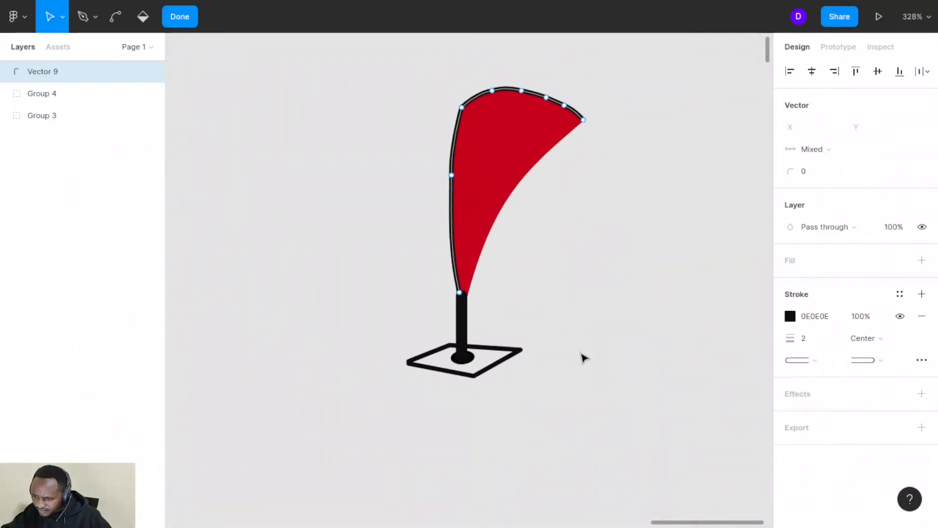
{"action": "key", "text": "Escape"}
{"action": "left_click", "coordinate": [663, 310]}
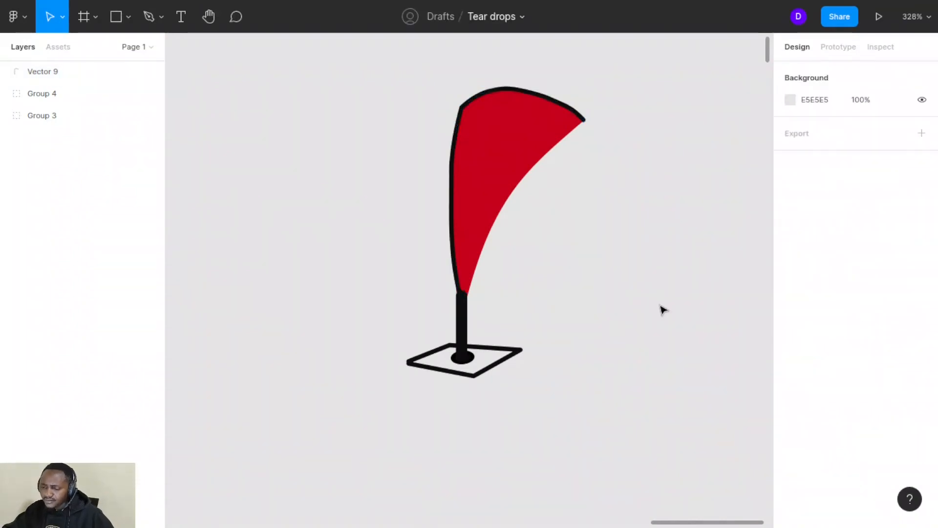
Change the flag outline's stroke colour to magenta FF62EF.
{"action": "left_click", "coordinate": [452, 232]}
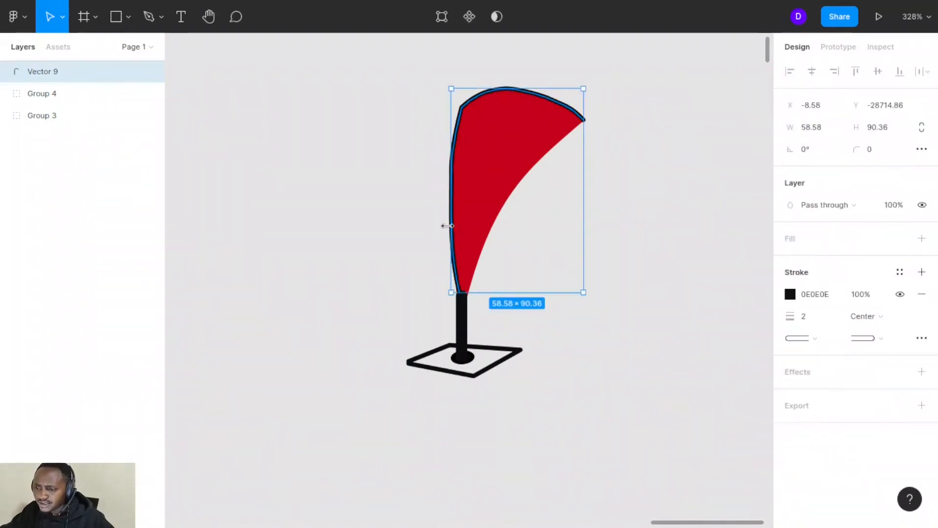
{"action": "left_click", "coordinate": [791, 295]}
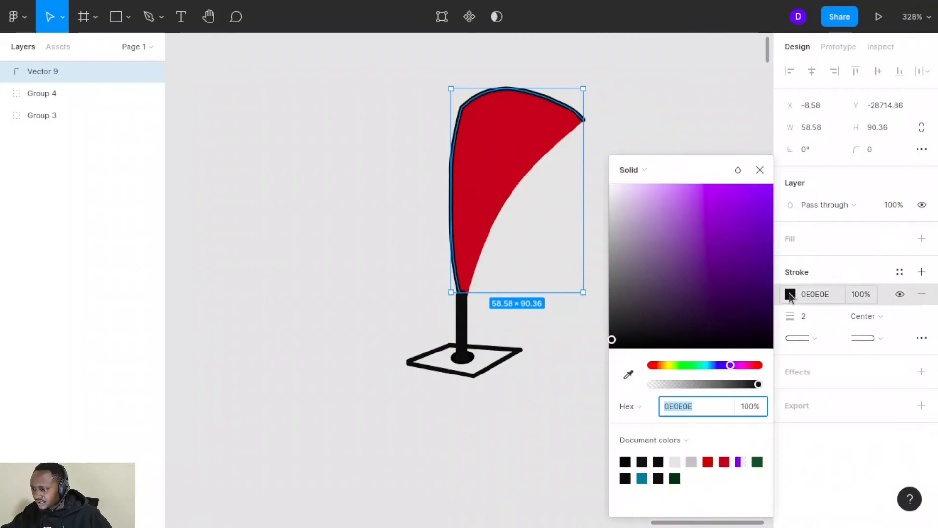
{"action": "left_click", "coordinate": [743, 365]}
{"action": "left_click", "coordinate": [759, 186]}
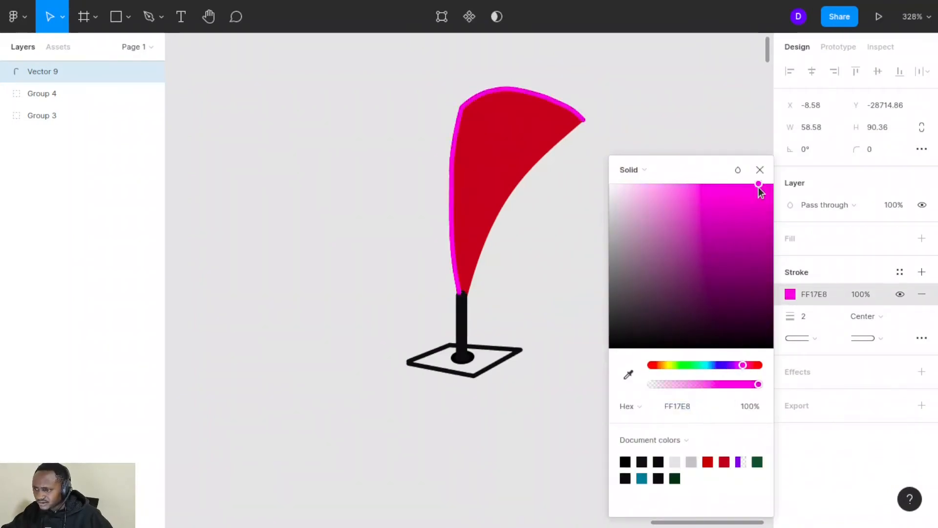
{"action": "left_click", "coordinate": [728, 191]}
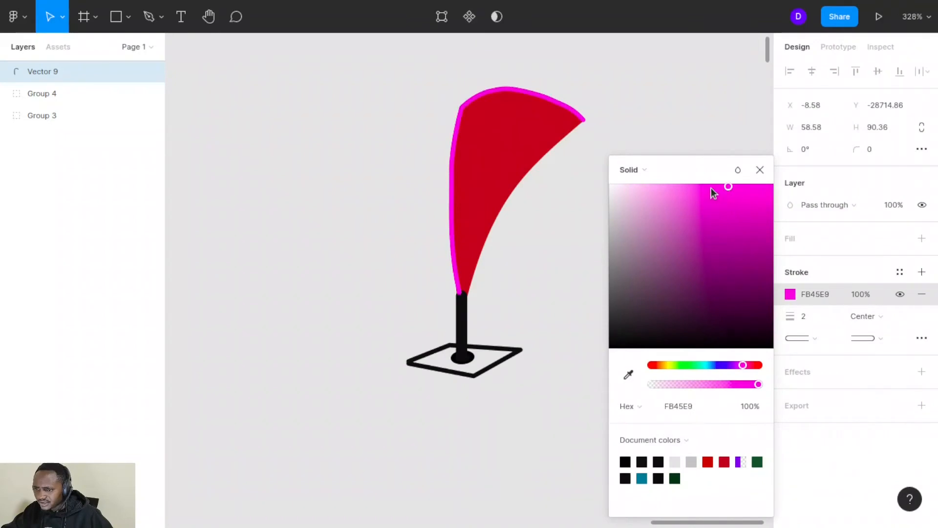
{"action": "left_click", "coordinate": [711, 188]}
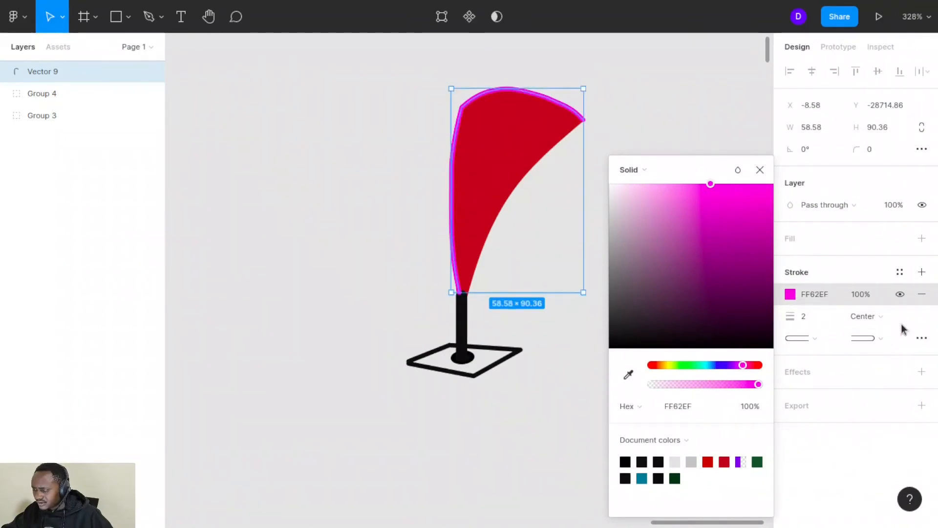
{"action": "left_click", "coordinate": [922, 339]}
{"action": "left_click", "coordinate": [922, 339]}
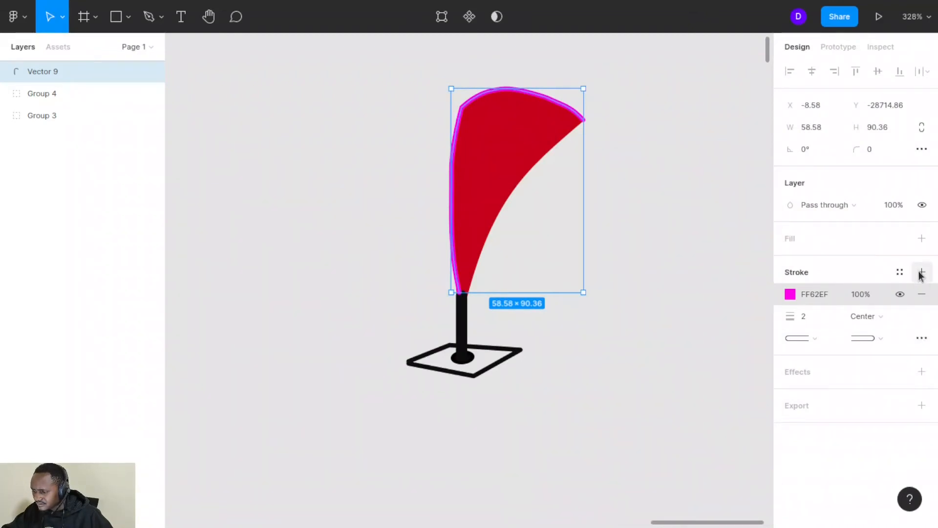
Add a drop shadow to the flag outline, set its Y offset to 30, and change its blur.
{"action": "left_click", "coordinate": [922, 373]}
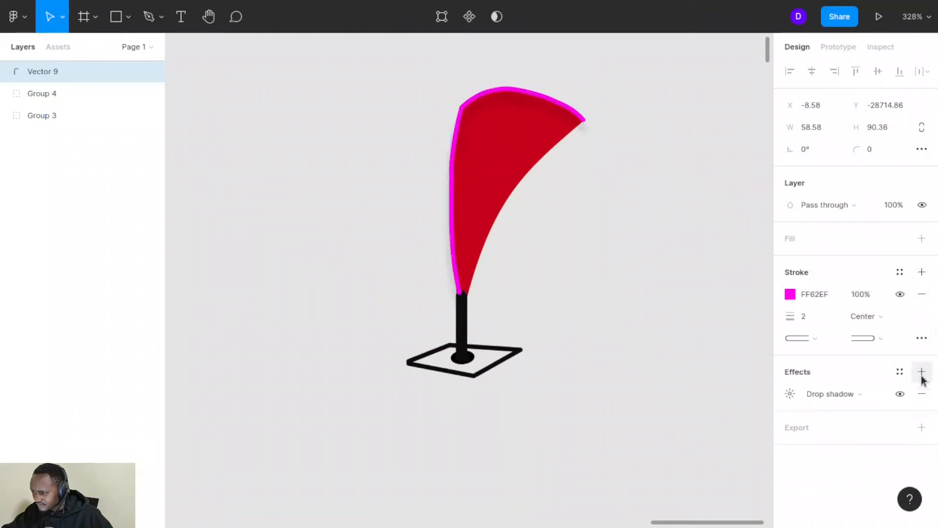
{"action": "left_click", "coordinate": [790, 394]}
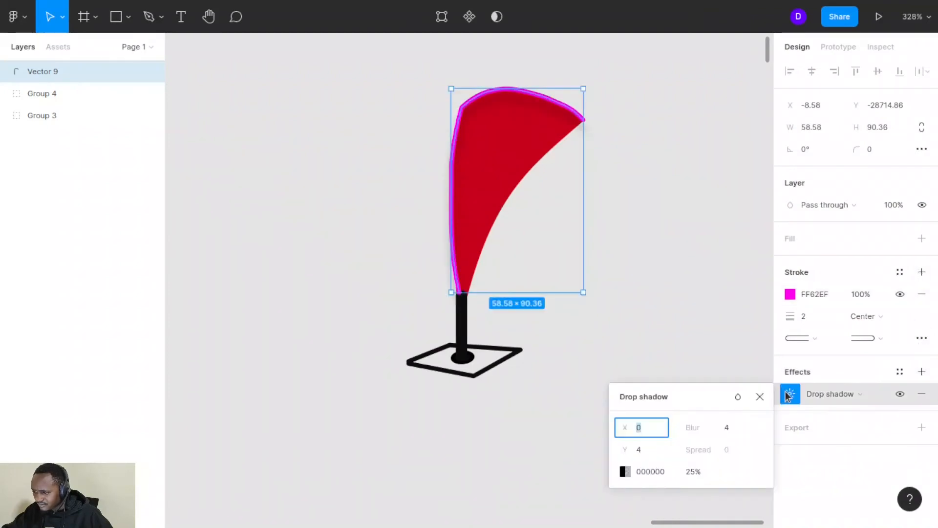
{"action": "left_click", "coordinate": [653, 454]}
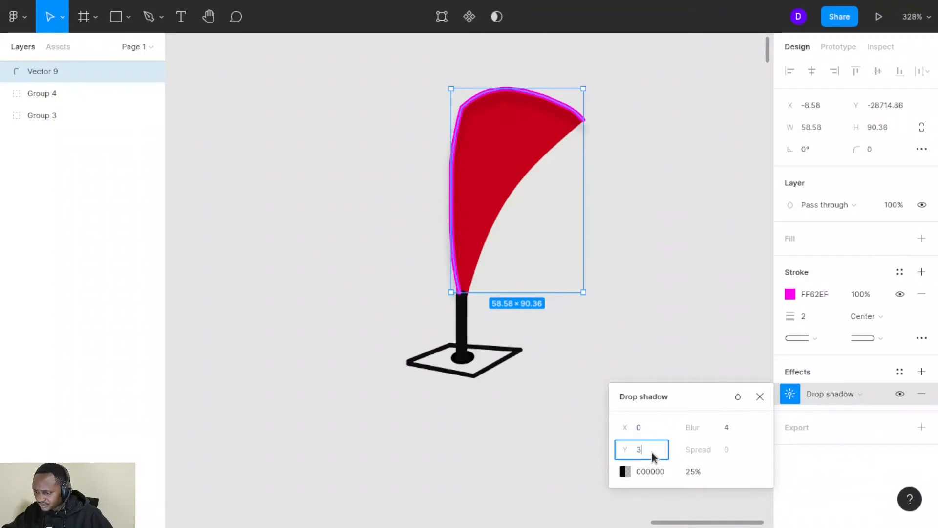
{"action": "left_click", "coordinate": [728, 429]}
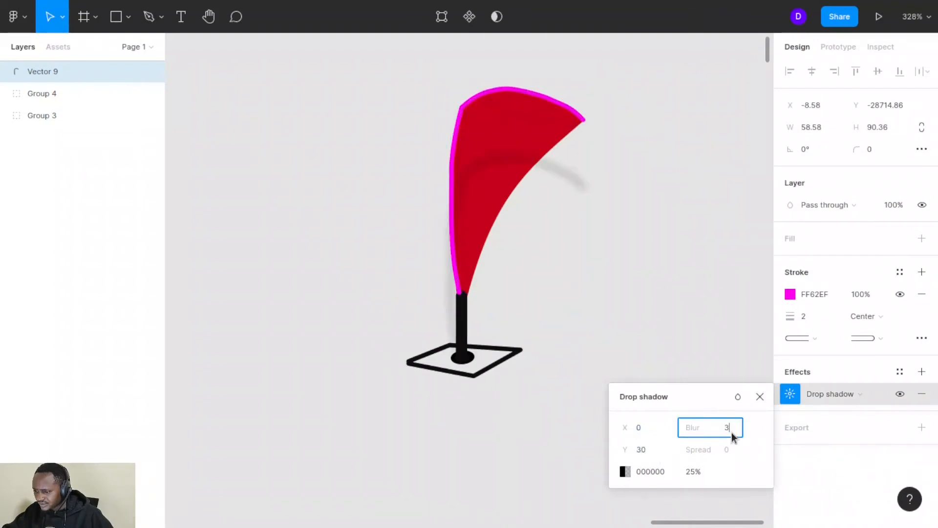
{"action": "key", "text": "Return"}
{"action": "left_click", "coordinate": [688, 350]}
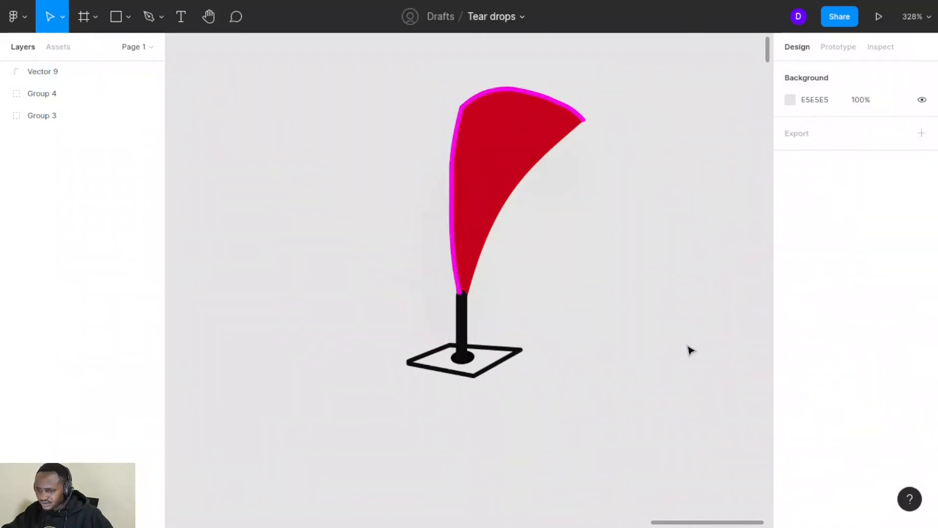
{"action": "scroll", "coordinate": [494, 153], "scroll_direction": "up", "scroll_amount": 5}
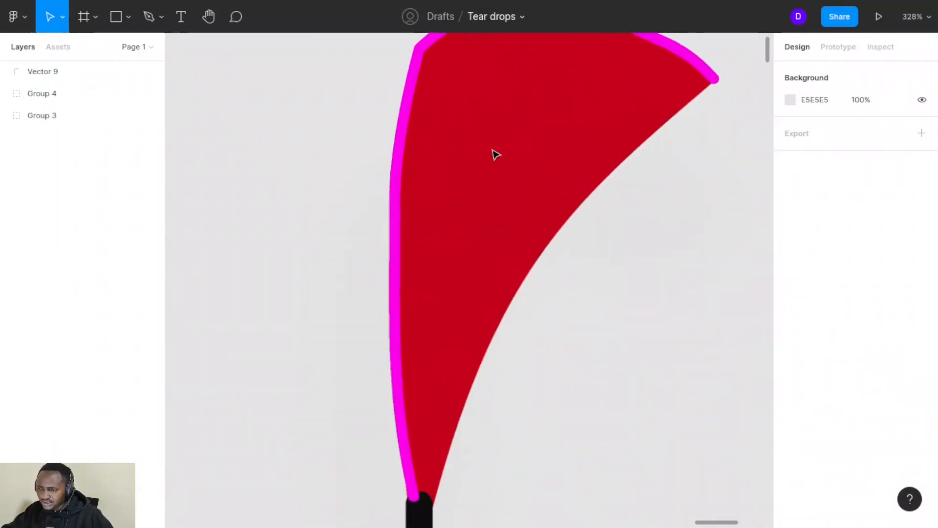
Add a drop shadow with default settings to the group holding the flag, pole and base, then deselect it.
{"action": "scroll", "coordinate": [494, 153], "scroll_direction": "down", "scroll_amount": 5}
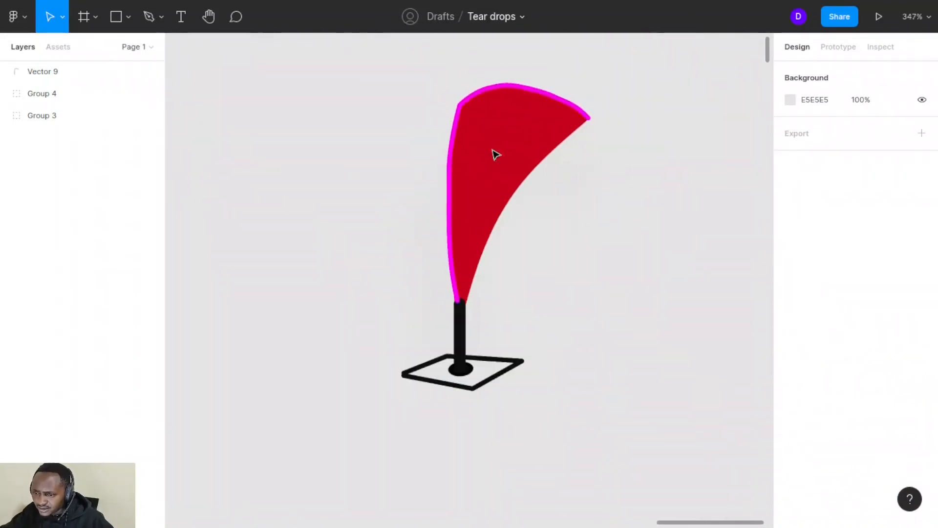
{"action": "left_click", "coordinate": [470, 276]}
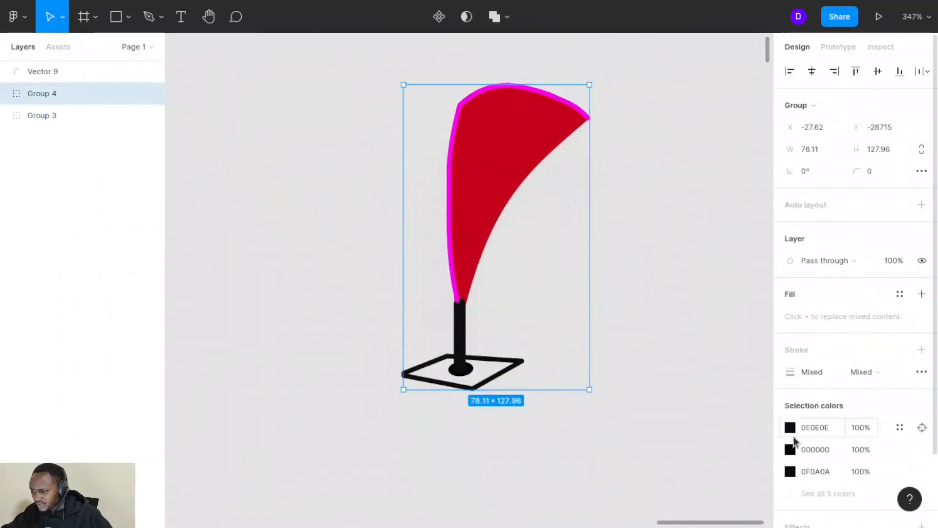
{"action": "scroll", "coordinate": [794, 437], "scroll_direction": "down", "scroll_amount": 2}
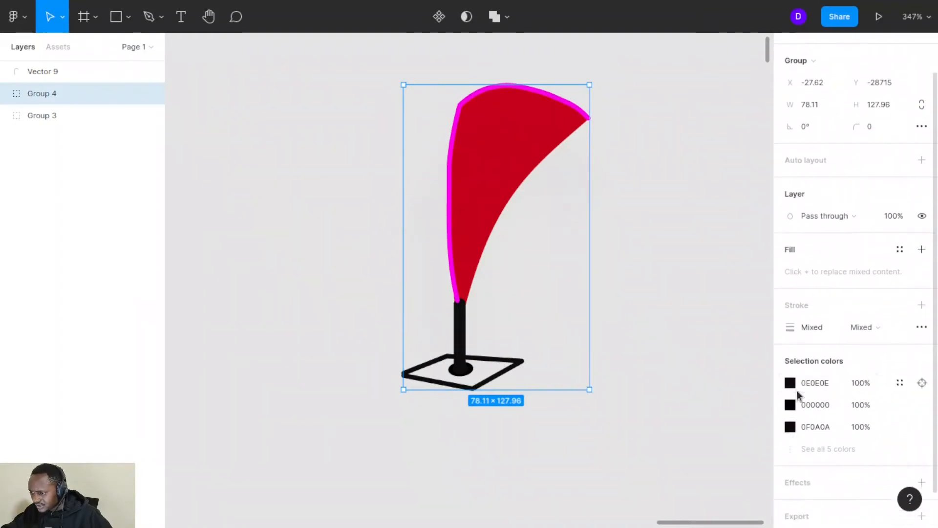
{"action": "scroll", "coordinate": [790, 383], "scroll_direction": "down", "scroll_amount": 2}
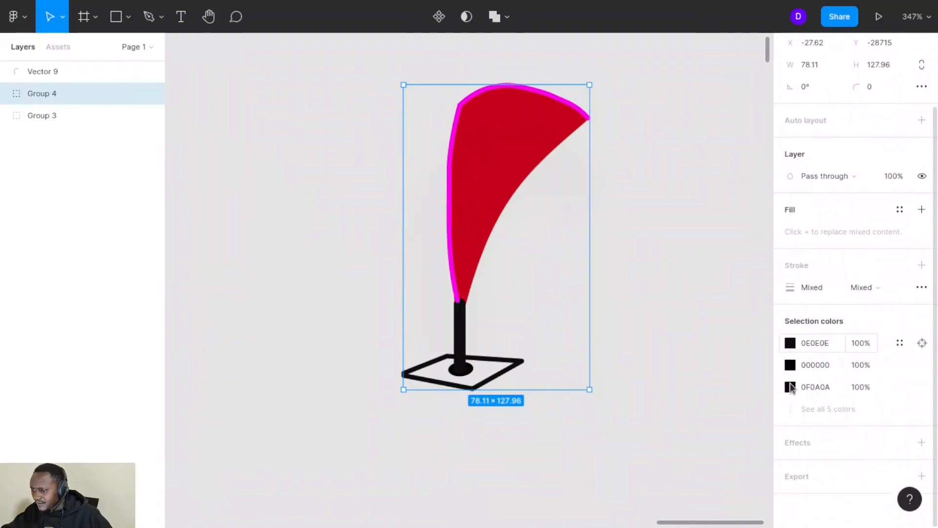
{"action": "left_click", "coordinate": [921, 443]}
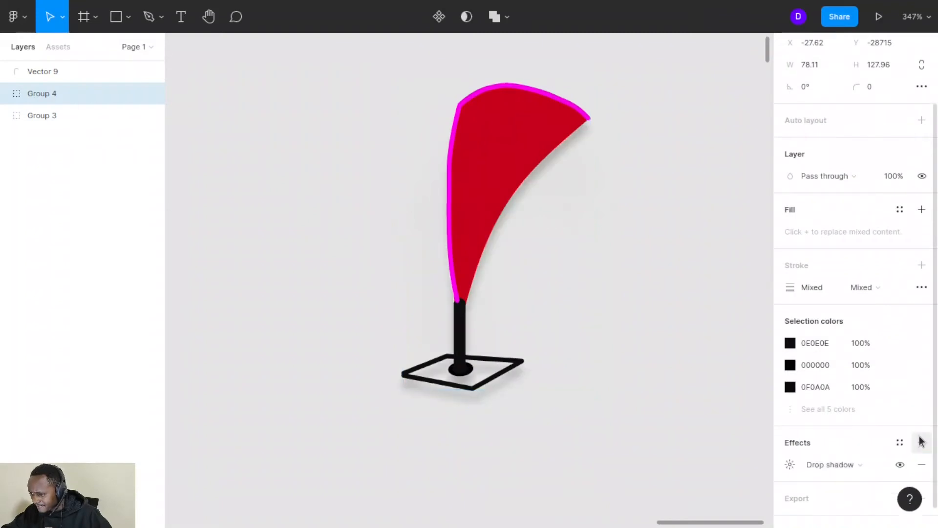
{"action": "scroll", "coordinate": [922, 441], "scroll_direction": "down", "scroll_amount": 1}
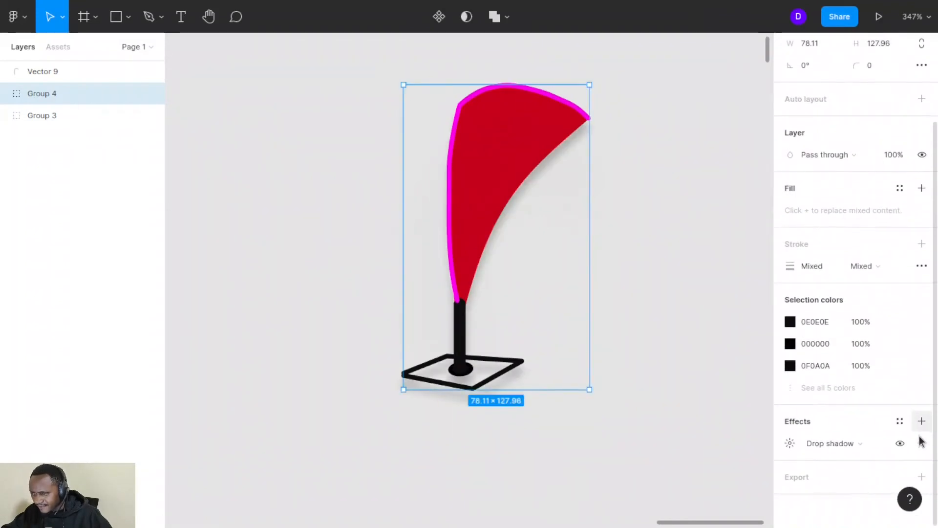
{"action": "left_click", "coordinate": [787, 442]}
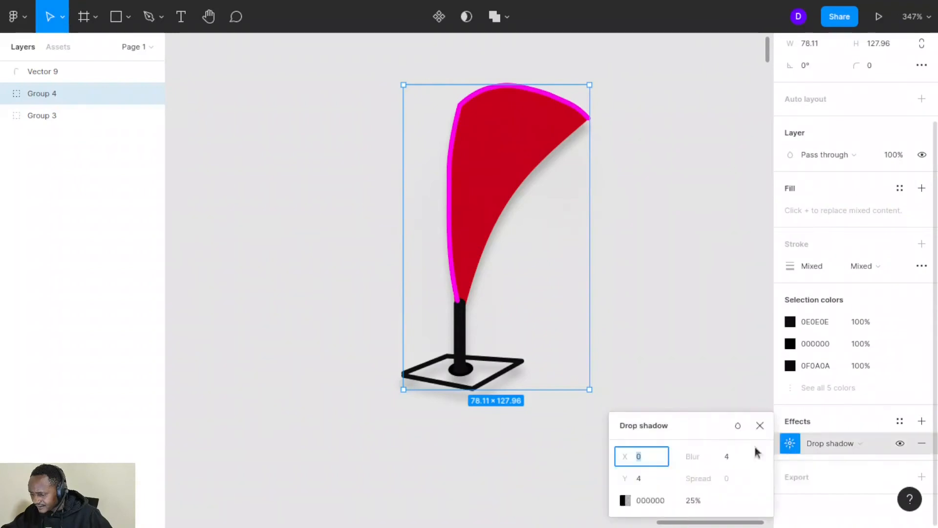
{"action": "left_click", "coordinate": [561, 304]}
Change the teardrop flag shape's fill inside its group to a dark navy blue and deselect it.
{"action": "scroll", "coordinate": [561, 304], "scroll_direction": "up", "scroll_amount": 10}
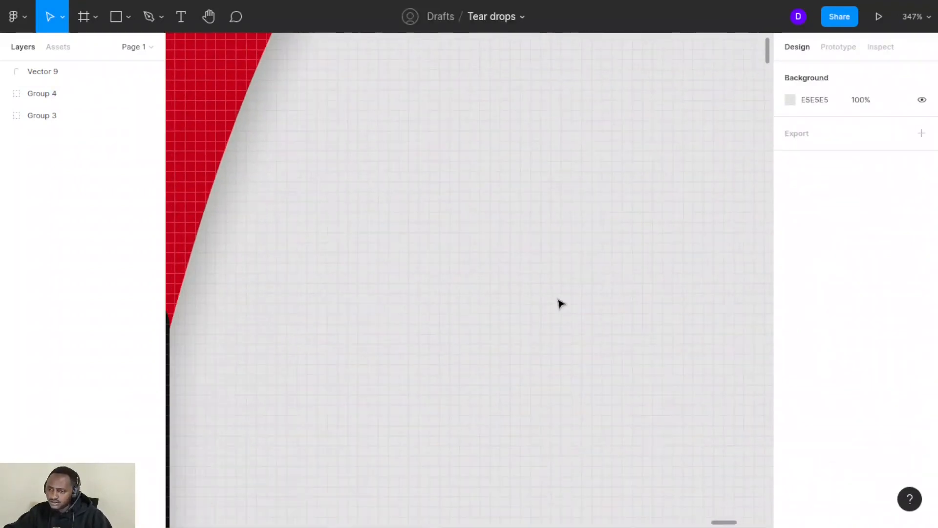
{"action": "scroll", "coordinate": [561, 304], "scroll_direction": "left", "scroll_amount": 10}
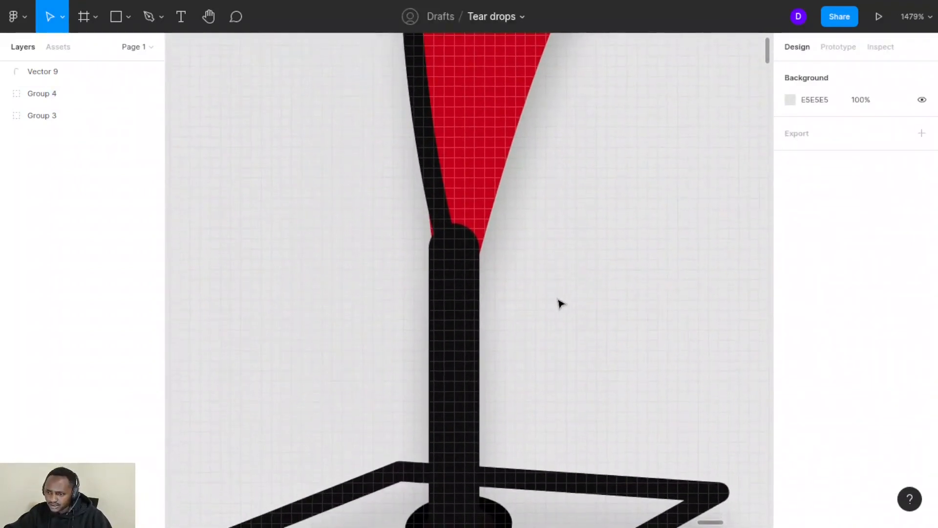
{"action": "scroll", "coordinate": [561, 304], "scroll_direction": "down", "scroll_amount": 8}
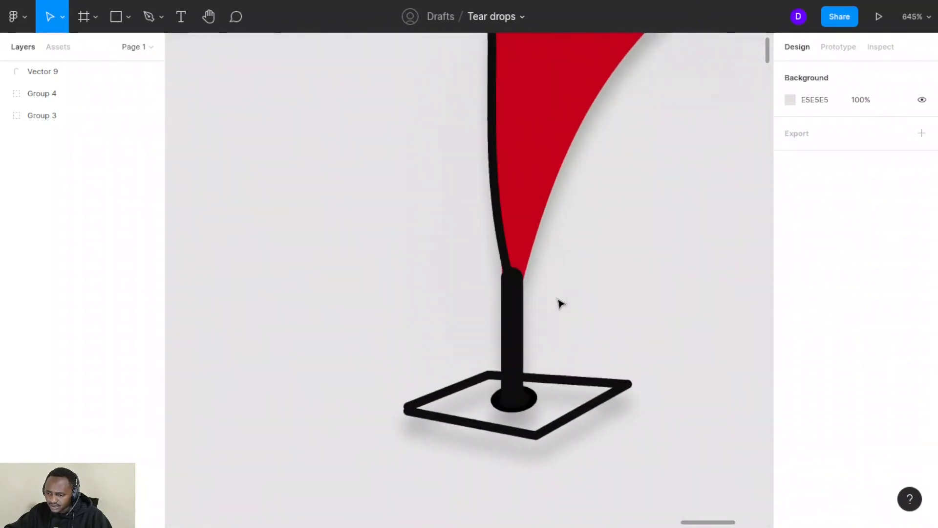
{"action": "scroll", "coordinate": [562, 304], "scroll_direction": "up", "scroll_amount": 4}
{"action": "scroll", "coordinate": [561, 304], "scroll_direction": "down", "scroll_amount": 3}
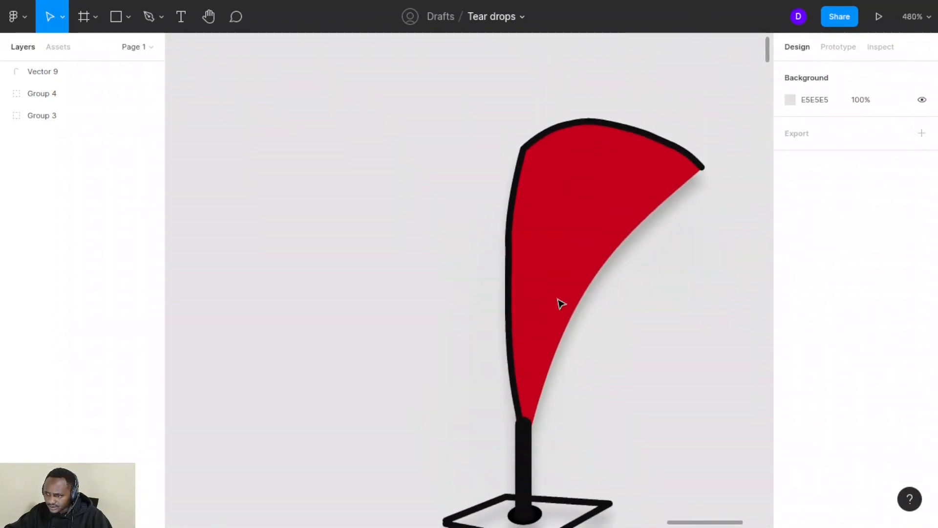
{"action": "left_click", "coordinate": [500, 247]}
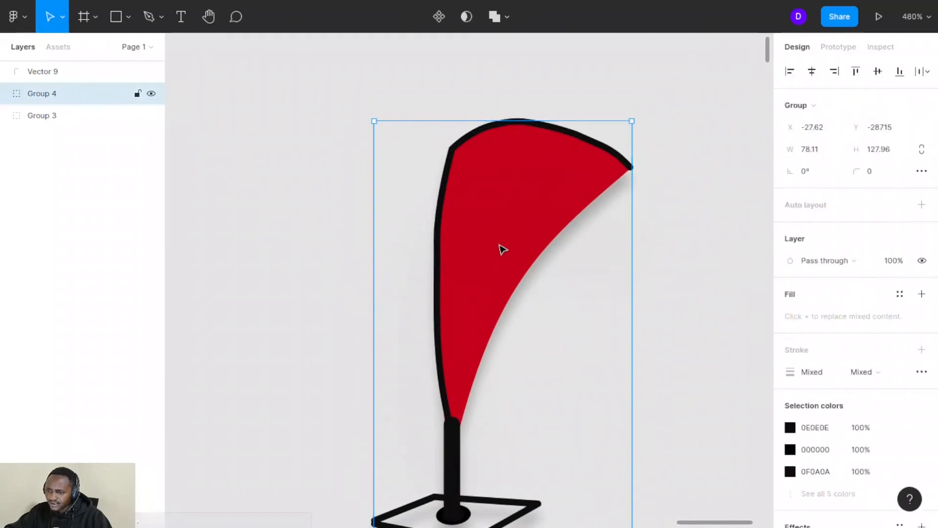
{"action": "double_click", "coordinate": [502, 248]}
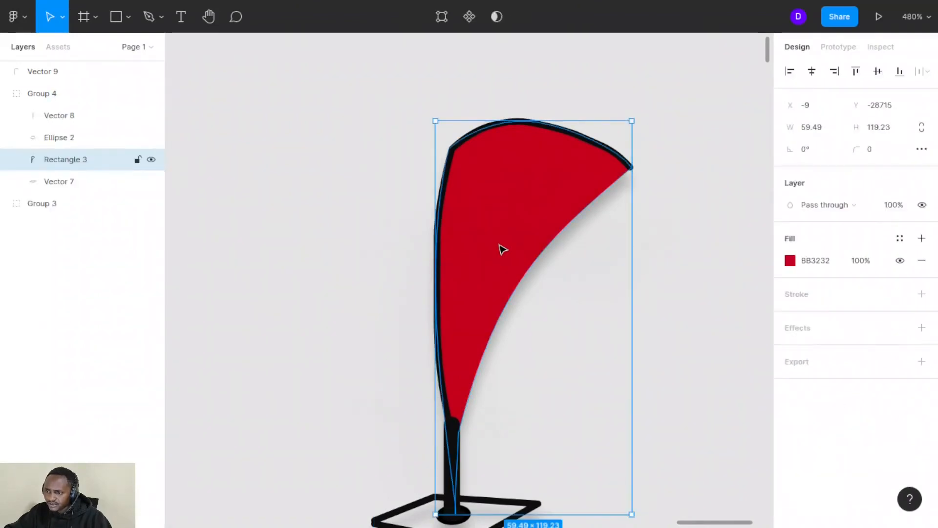
{"action": "left_click", "coordinate": [791, 260]}
{"action": "left_click_drag", "start_coordinate": [688, 169], "coordinate": [809, 139]}
{"action": "left_click", "coordinate": [840, 334]}
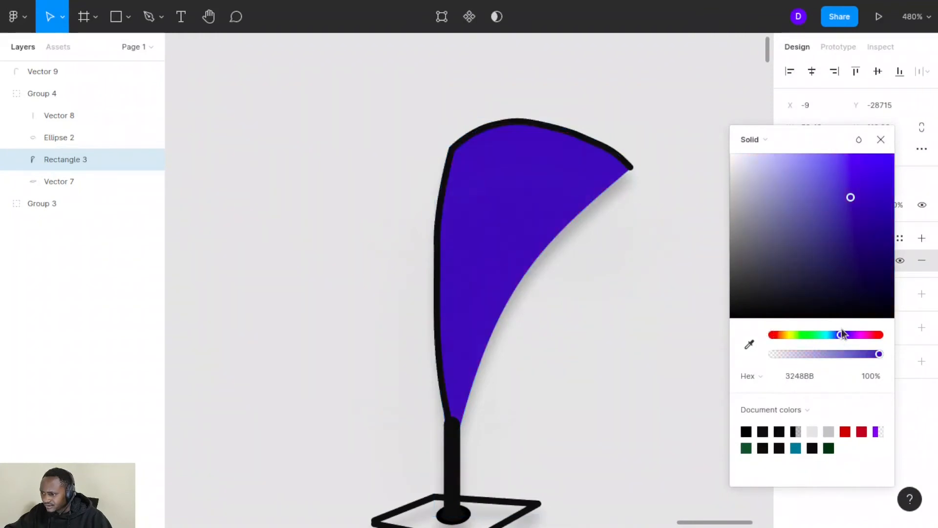
{"action": "mouse_move", "coordinate": [872, 264]}
{"action": "left_mouse_down"}
{"action": "mouse_move", "coordinate": [877, 236]}
{"action": "mouse_move", "coordinate": [877, 265]}
{"action": "left_mouse_up"}
{"action": "left_click", "coordinate": [647, 309]}
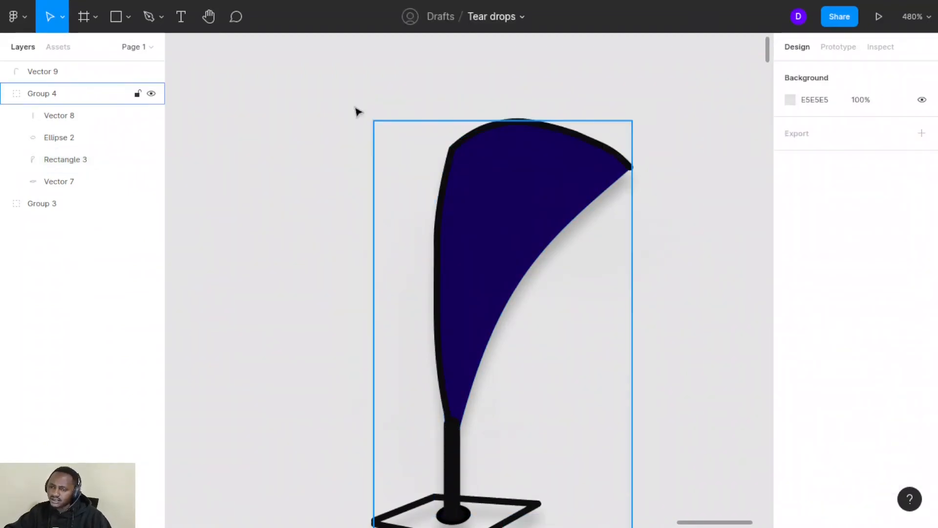
Add a circle, scale it to 17 × 17 and place it in the flag's upper pole-side corner at X -5, Y -28711.
{"action": "left_click", "coordinate": [129, 19]}
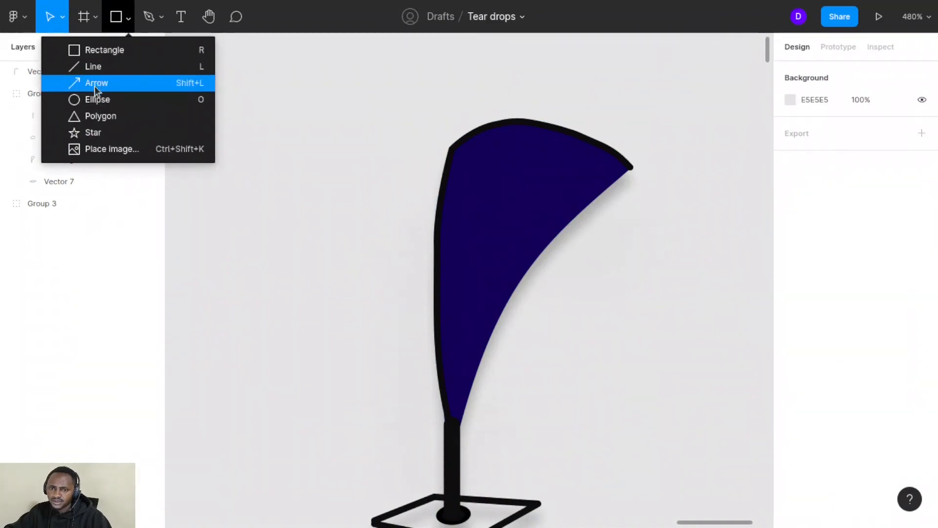
{"action": "left_click", "coordinate": [89, 98]}
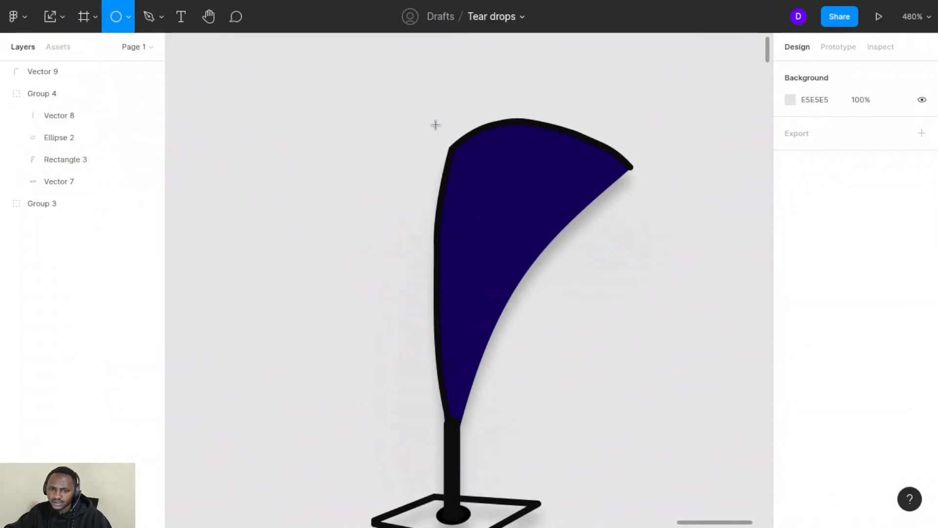
{"action": "left_click", "coordinate": [498, 138]}
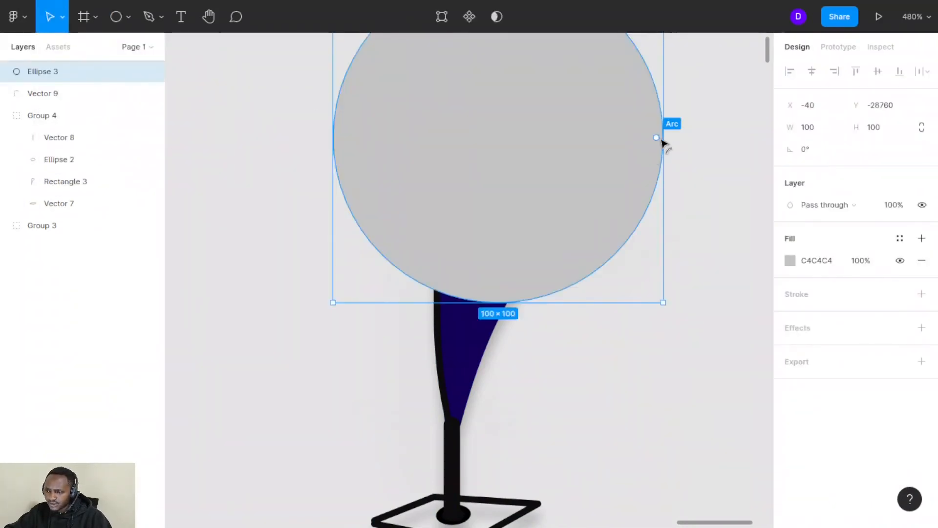
{"action": "left_click", "coordinate": [62, 17]}
{"action": "left_click", "coordinate": [51, 67]}
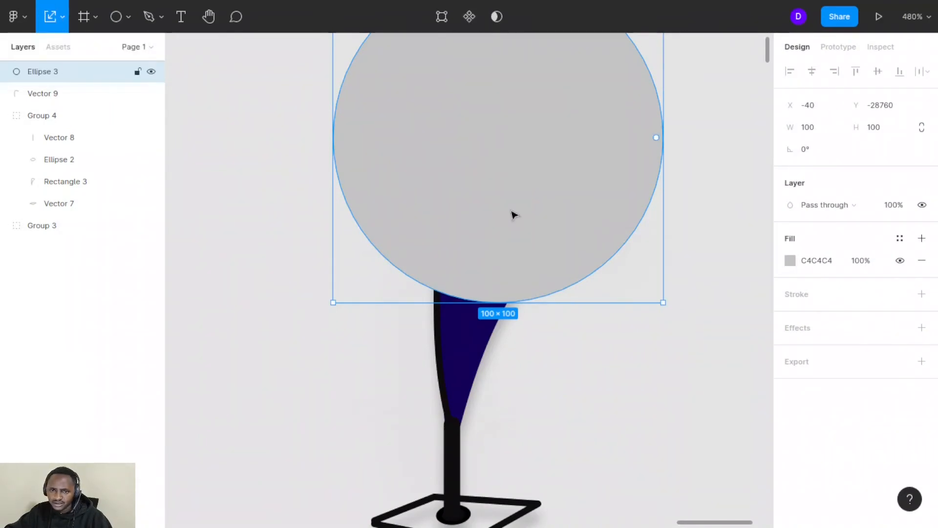
{"action": "mouse_move", "coordinate": [662, 186]}
{"action": "left_mouse_down"}
{"action": "mouse_move", "coordinate": [578, 178]}
{"action": "mouse_move", "coordinate": [509, 142]}
{"action": "mouse_move", "coordinate": [386, 111]}
{"action": "left_mouse_up"}
{"action": "left_click_drag", "start_coordinate": [362, 140], "coordinate": [475, 163]}
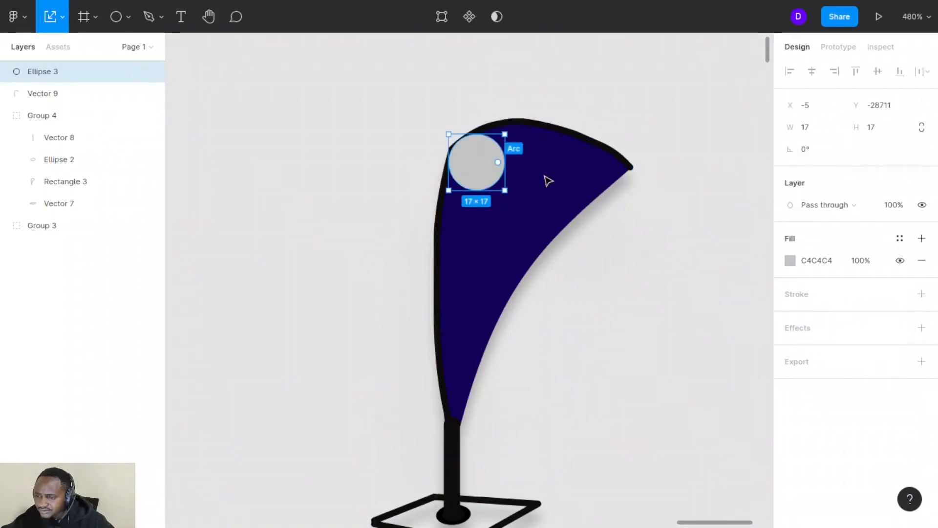
Fill the circle with magenta C014C3 at 42% opacity and deselect it.
{"action": "left_click", "coordinate": [789, 258]}
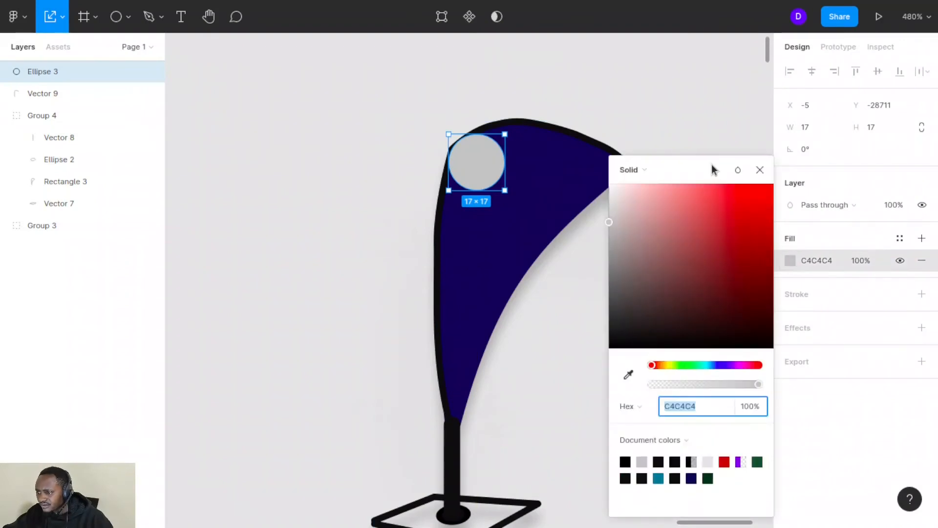
{"action": "left_click_drag", "start_coordinate": [712, 165], "coordinate": [826, 106]}
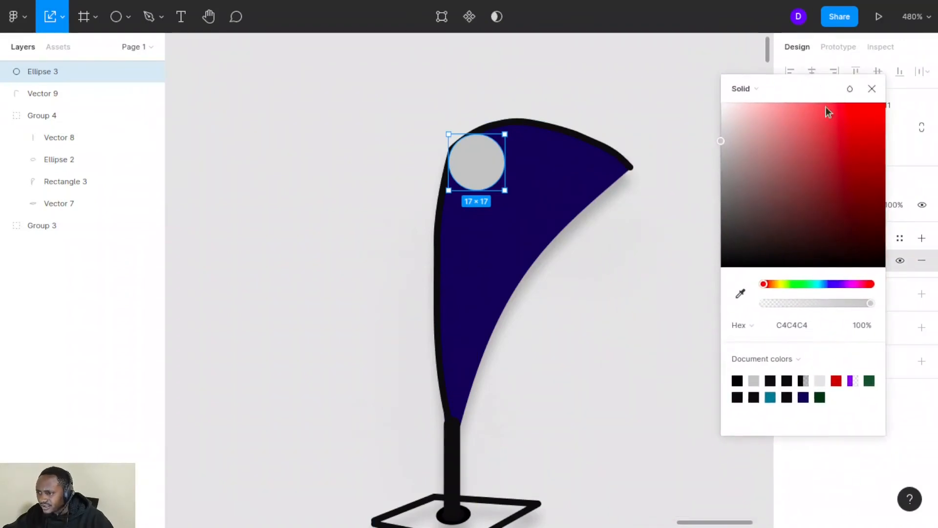
{"action": "left_click", "coordinate": [852, 284]}
{"action": "left_click", "coordinate": [870, 141]}
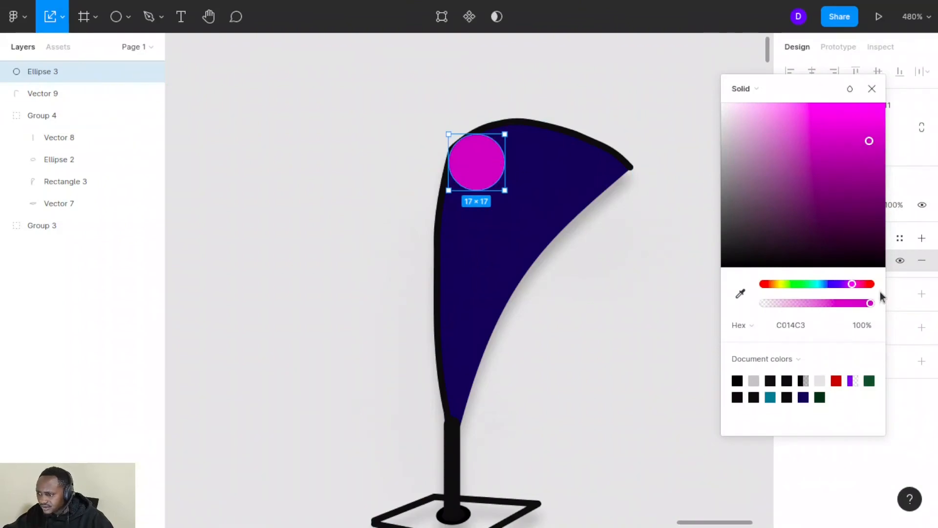
{"action": "left_click_drag", "start_coordinate": [870, 303], "coordinate": [809, 309]}
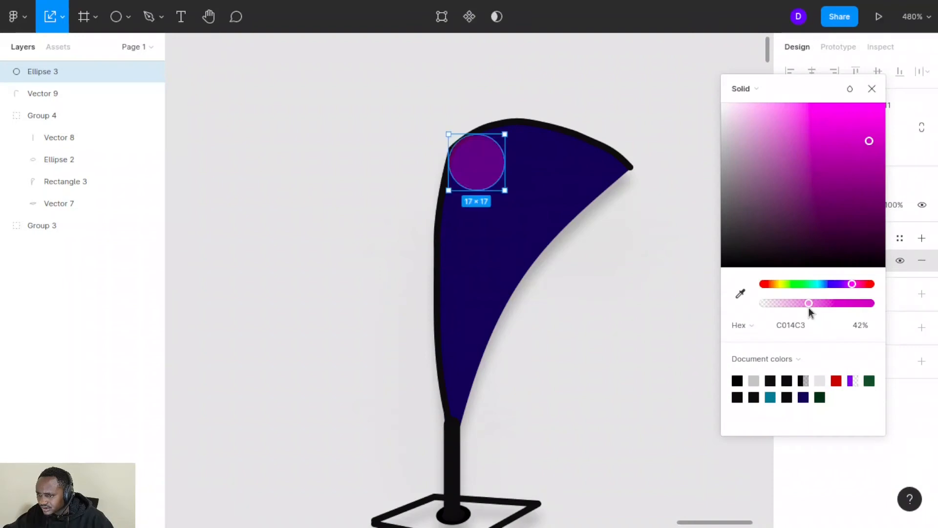
{"action": "left_click", "coordinate": [695, 327]}
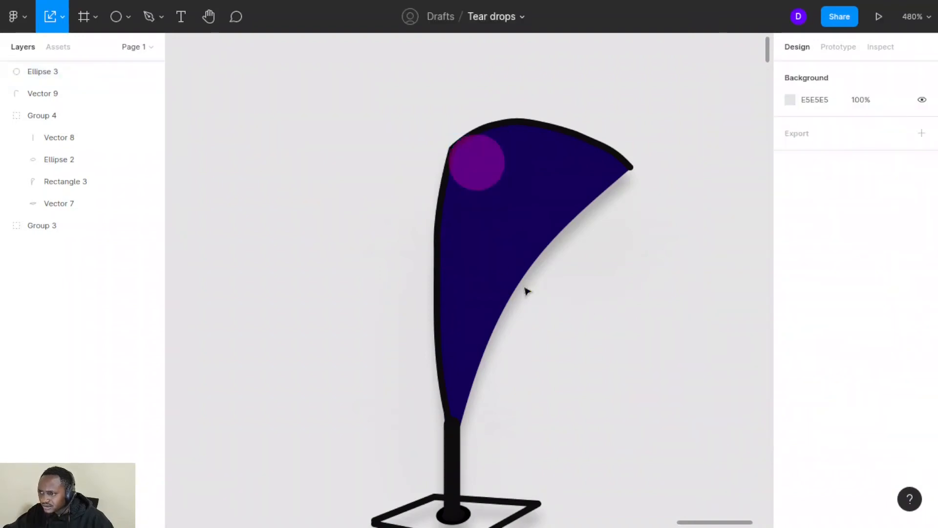
Duplicate the magenta circle onto the flag's lower part at X -9, Y -28663 and set the copy's fill opacity to 10%.
{"action": "left_click", "coordinate": [483, 174]}
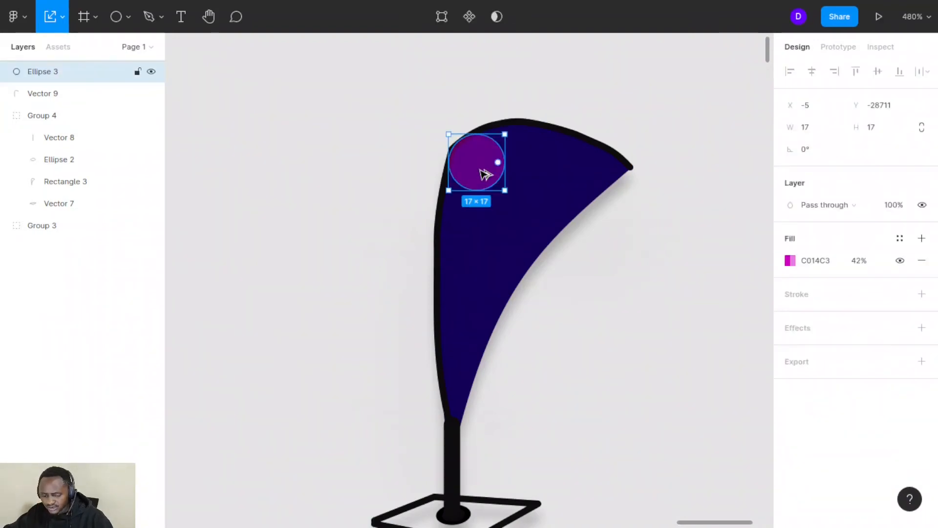
{"action": "left_click_drag", "start_coordinate": [486, 175], "coordinate": [475, 336]}
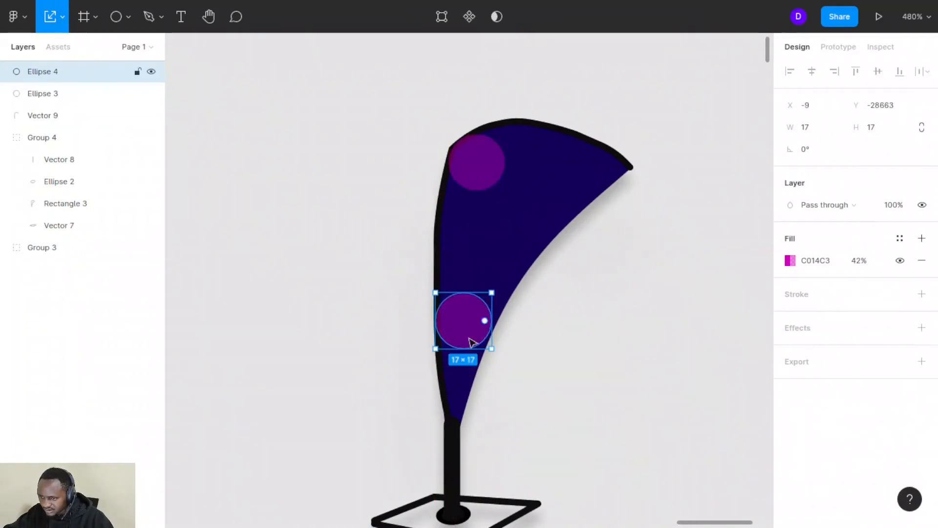
{"action": "left_click", "coordinate": [865, 261]}
{"action": "type", "text": "10"}
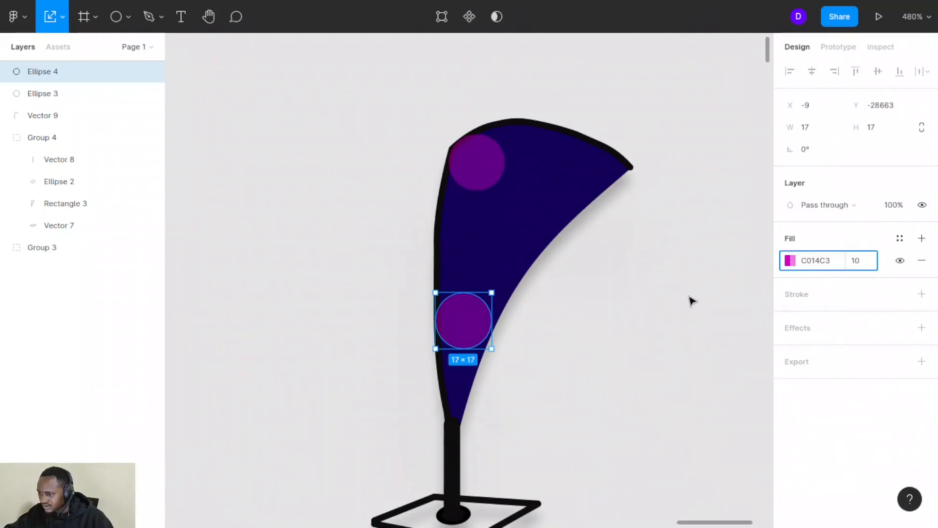
{"action": "left_click", "coordinate": [690, 302]}
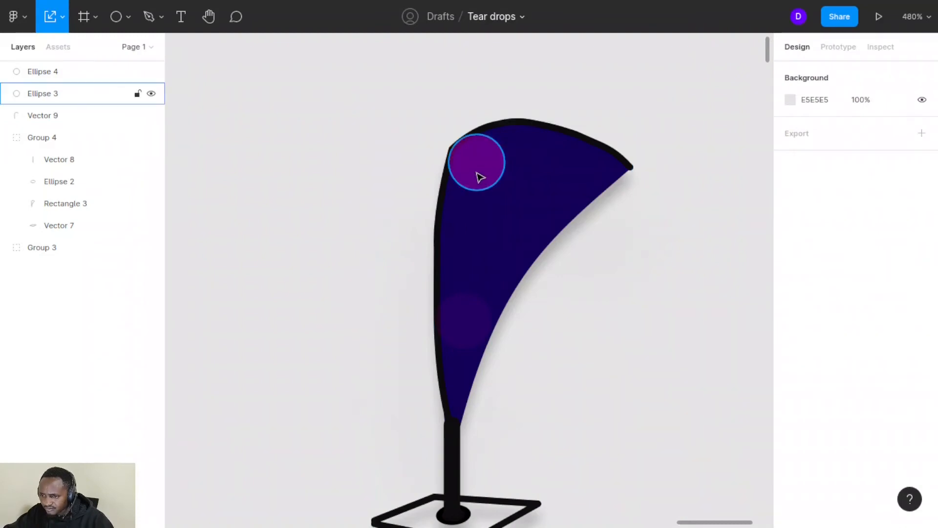
Change the lower circle's fill colour to yellow FAE15D and deselect it.
{"action": "left_click", "coordinate": [465, 338]}
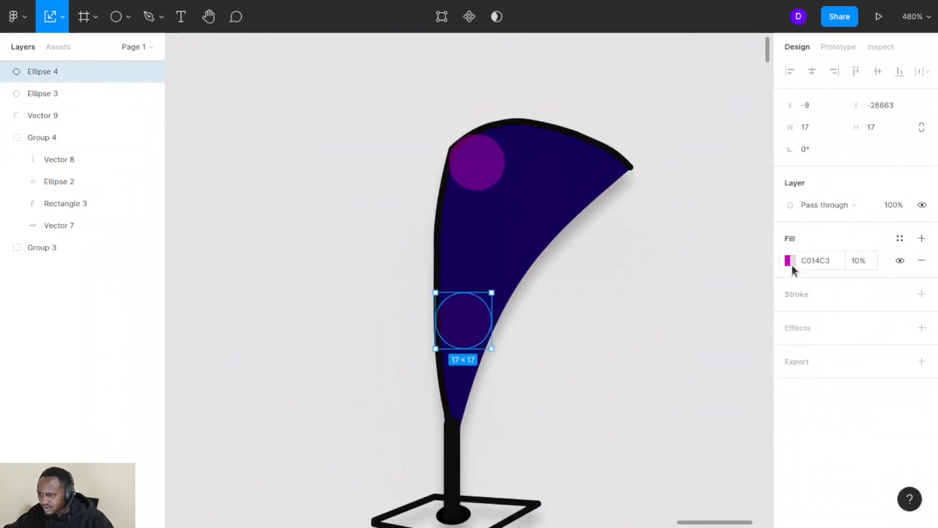
{"action": "left_click", "coordinate": [790, 262]}
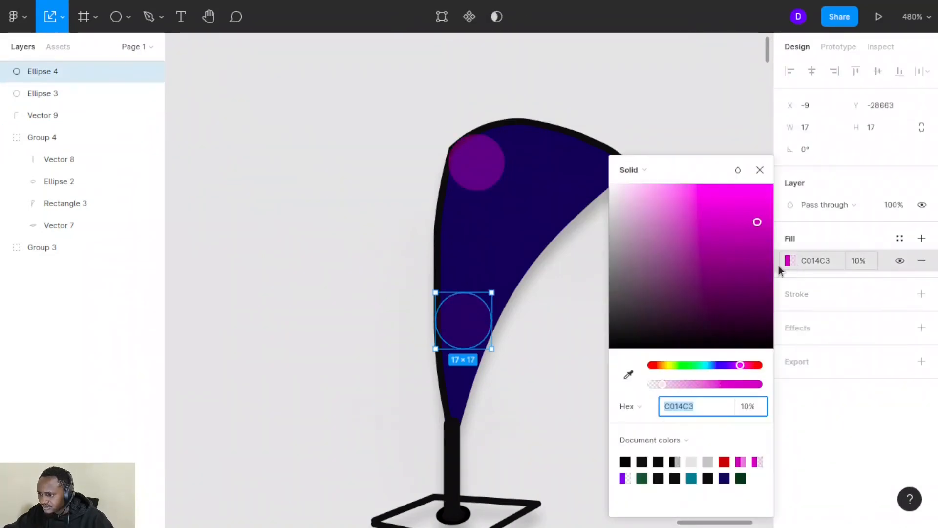
{"action": "left_click", "coordinate": [666, 365]}
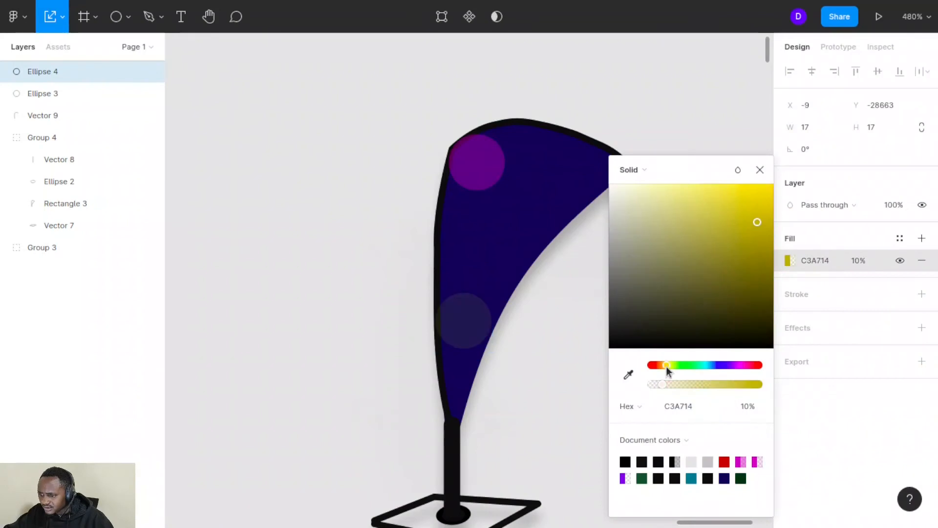
{"action": "left_click", "coordinate": [741, 208]}
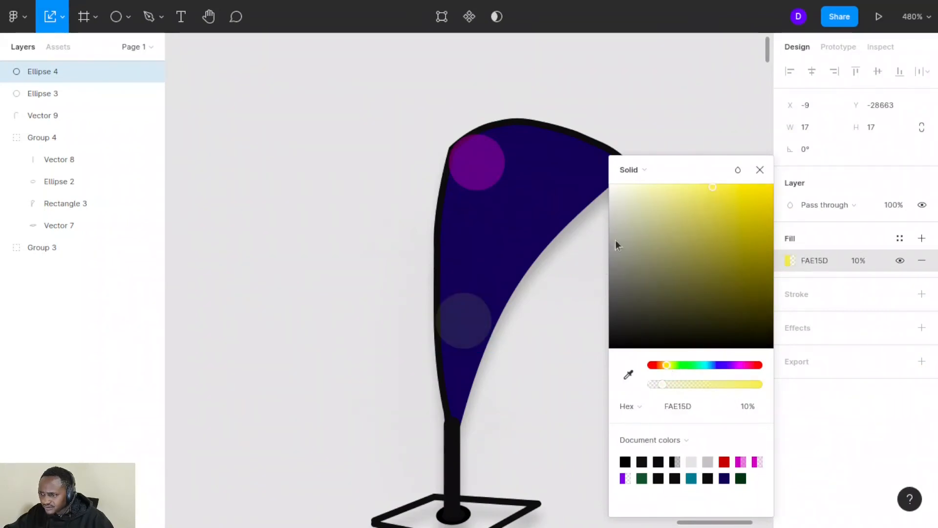
{"action": "left_click", "coordinate": [592, 340]}
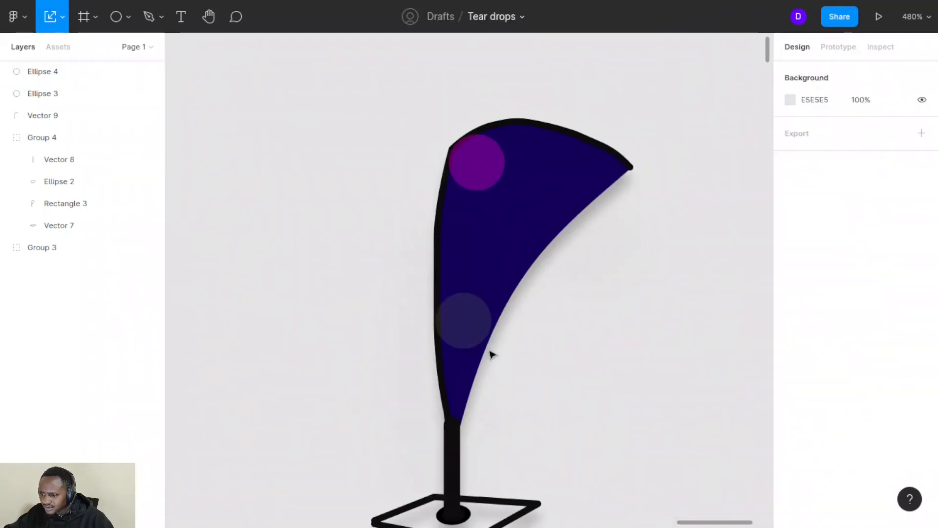
Duplicate the yellow circle and place the copy near the flag's upper tip at X 24, Y -28709.
{"action": "left_click", "coordinate": [481, 315]}
{"action": "left_click_drag", "start_coordinate": [481, 314], "coordinate": [591, 162]}
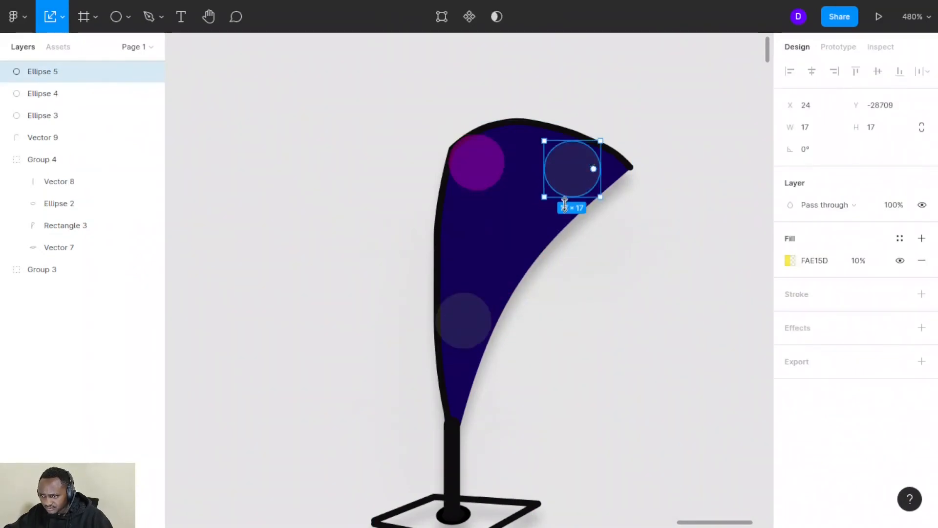
Move the yellow circle near the navy flag's upper tip to X 21, Y -28715 and clear the selection.
{"action": "left_click", "coordinate": [636, 240]}
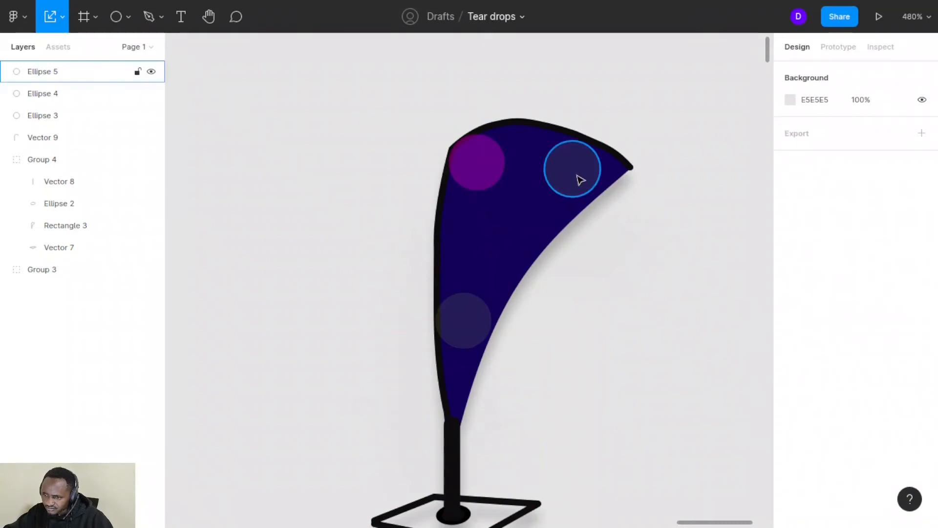
{"action": "left_click_drag", "start_coordinate": [578, 178], "coordinate": [570, 160]}
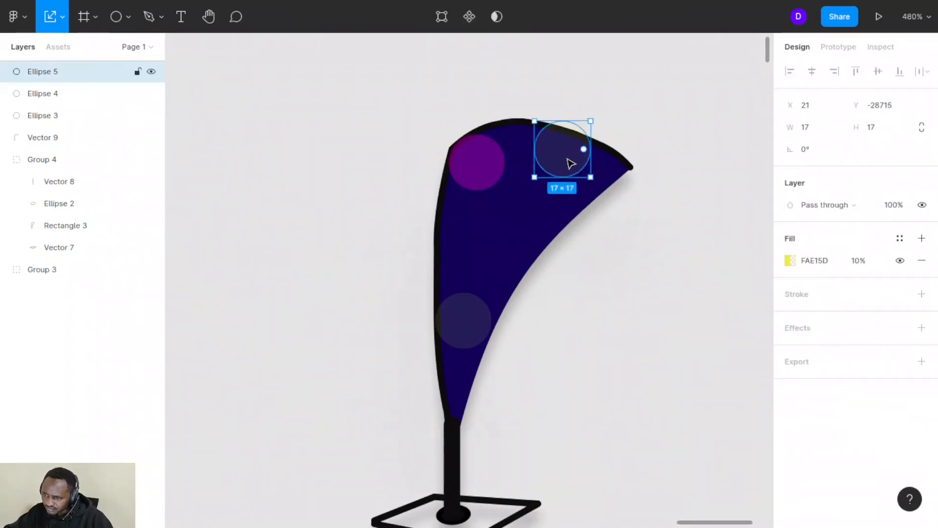
{"action": "left_click", "coordinate": [621, 164]}
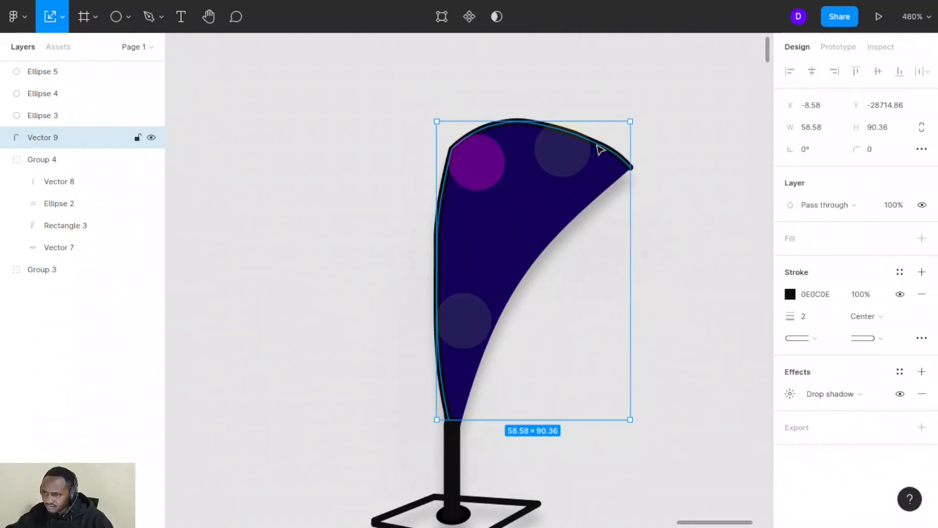
{"action": "scroll", "coordinate": [601, 150], "scroll_direction": "up", "scroll_amount": 5}
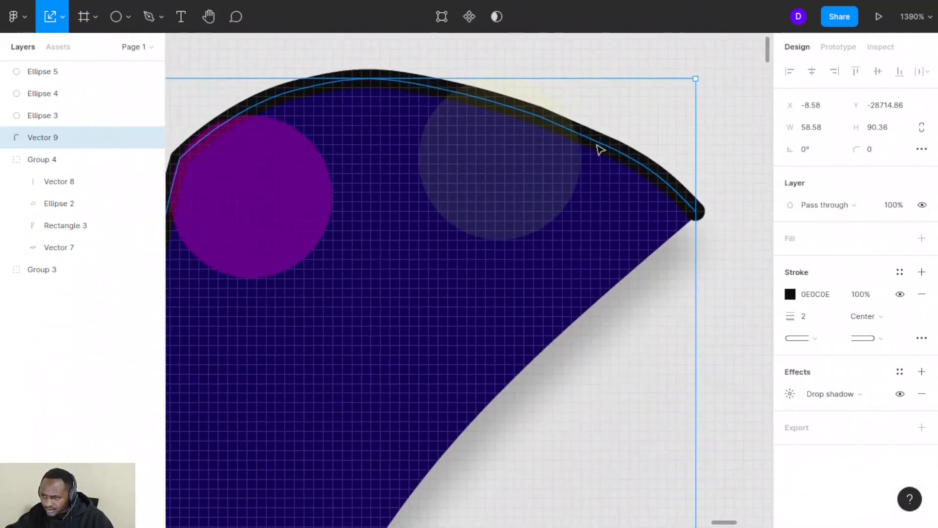
{"action": "scroll", "coordinate": [601, 150], "scroll_direction": "down", "scroll_amount": 5}
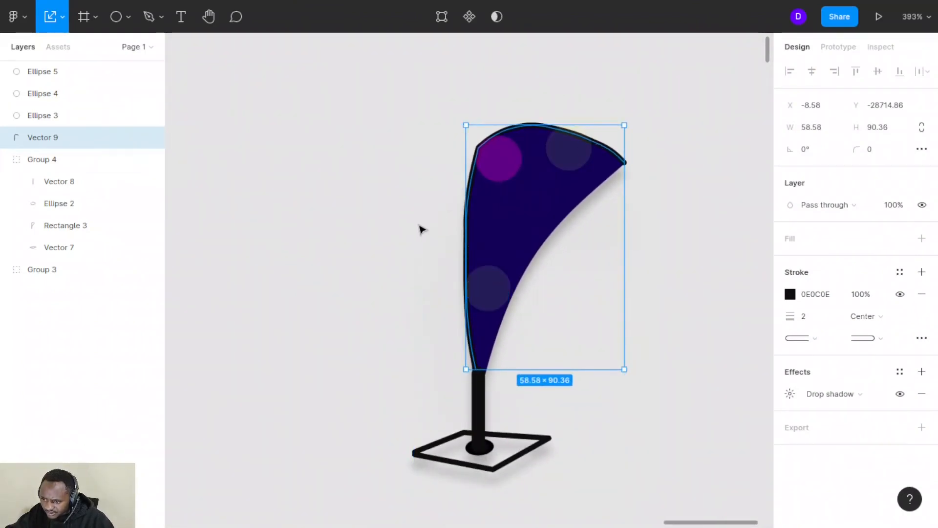
{"action": "left_click", "coordinate": [682, 226]}
{"action": "scroll", "coordinate": [682, 226], "scroll_direction": "right", "scroll_amount": 4}
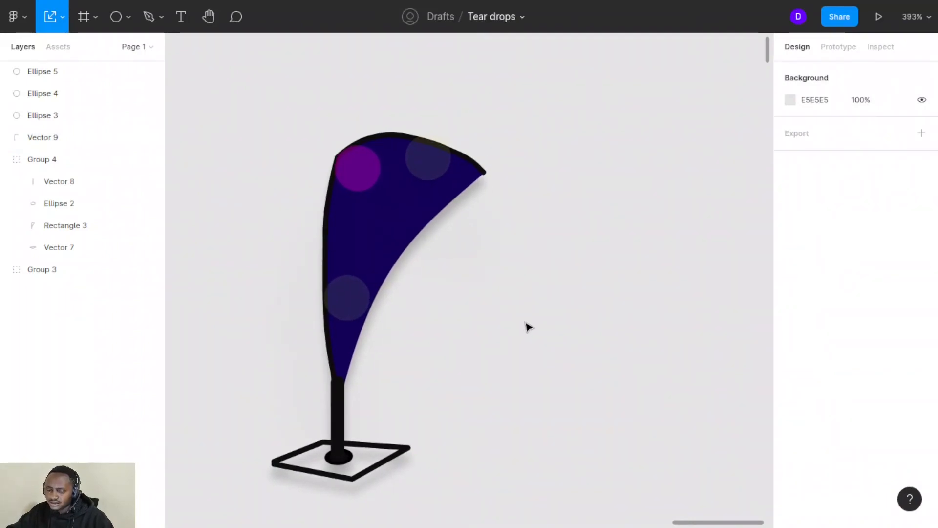
Insert a text layer beside the navy flag at X 74, Y -28659 and begin entering its wording.
{"action": "left_click", "coordinate": [181, 16]}
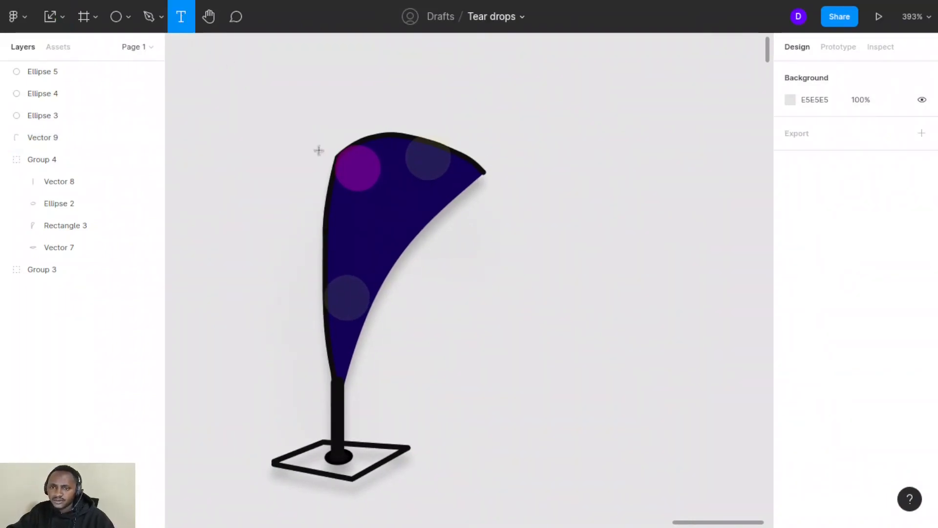
{"action": "left_click", "coordinate": [547, 285]}
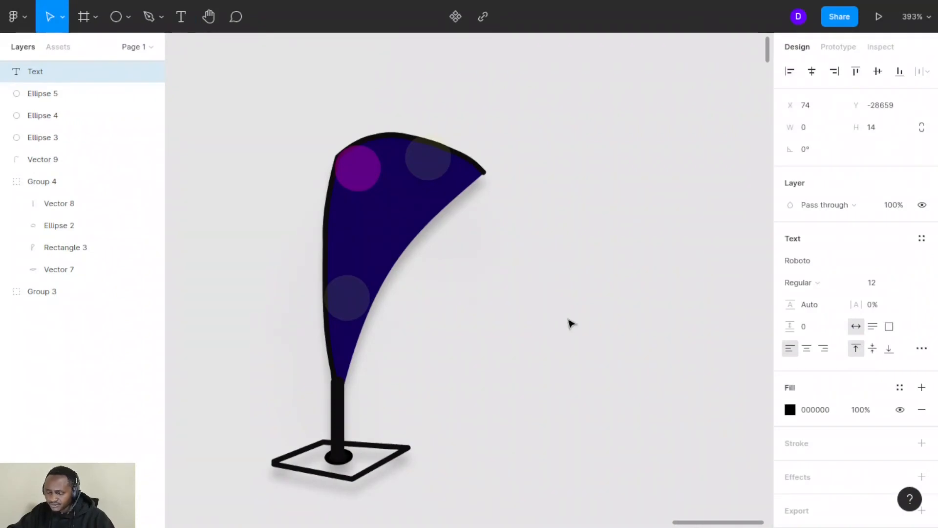
{"action": "type", "text": "i"}
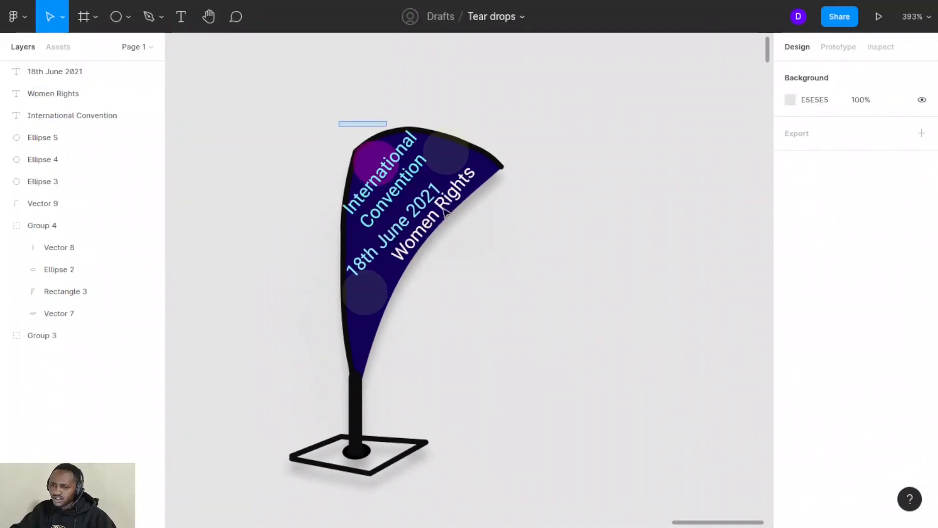
Group the navy flag's lettering, circles, outline, pole and base into one object.
{"action": "left_click_drag", "start_coordinate": [339, 125], "coordinate": [434, 474]}
{"action": "key", "text": "ctrl+g"}
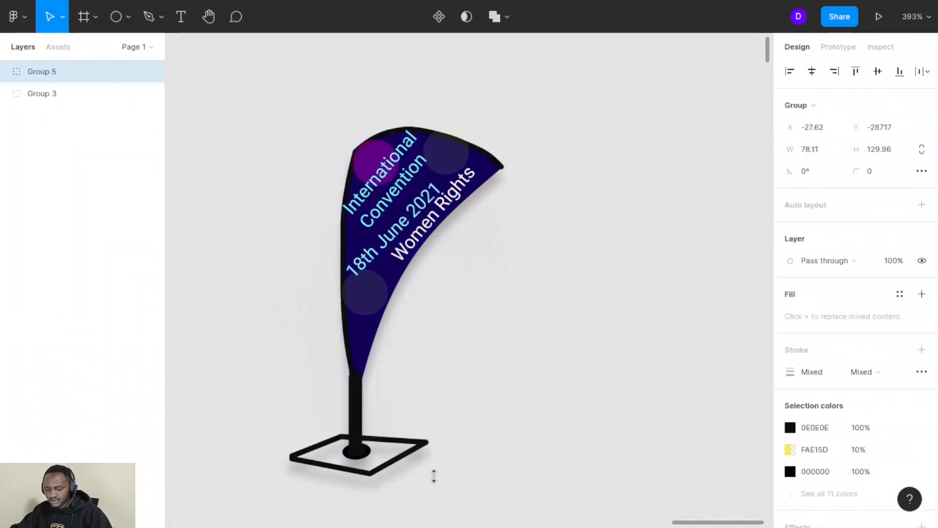
Move the teal flag group to X -4400, Y -66145 and deselect it.
{"action": "scroll", "coordinate": [471, 420], "scroll_direction": "left", "scroll_amount": 5}
{"action": "scroll", "coordinate": [471, 420], "scroll_direction": "down", "scroll_amount": 2}
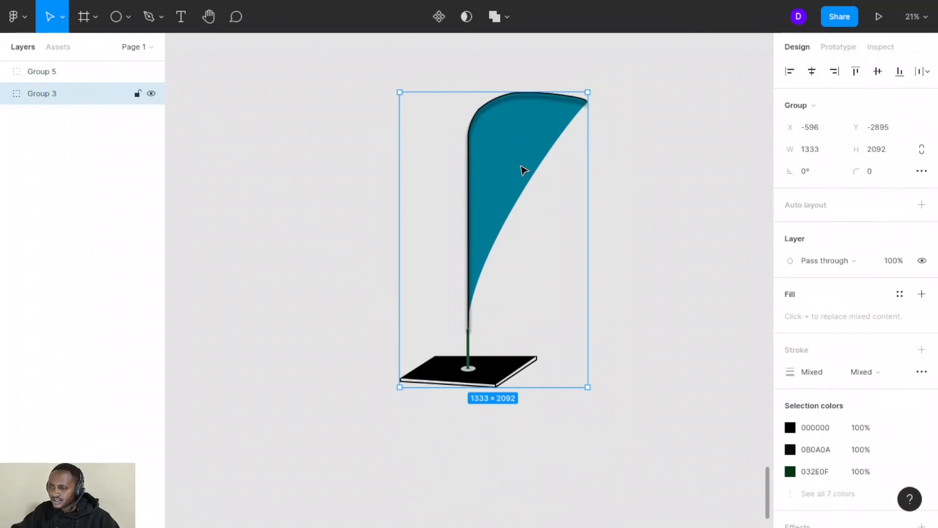
{"action": "scroll", "coordinate": [523, 169], "scroll_direction": "up", "scroll_amount": 3}
{"action": "scroll", "coordinate": [650, 266], "scroll_direction": "up", "scroll_amount": 2}
{"action": "left_click", "coordinate": [648, 266]}
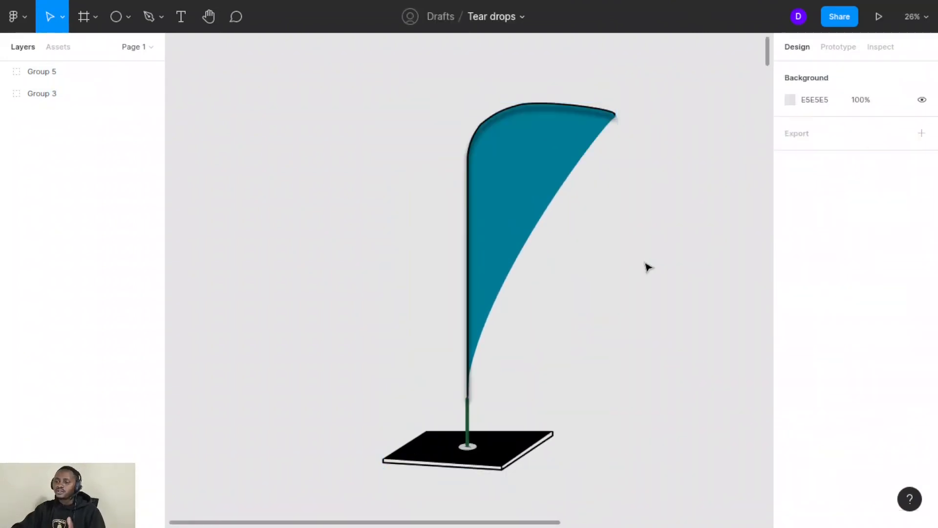
{"action": "left_click_drag", "start_coordinate": [518, 234], "coordinate": [450, 211]}
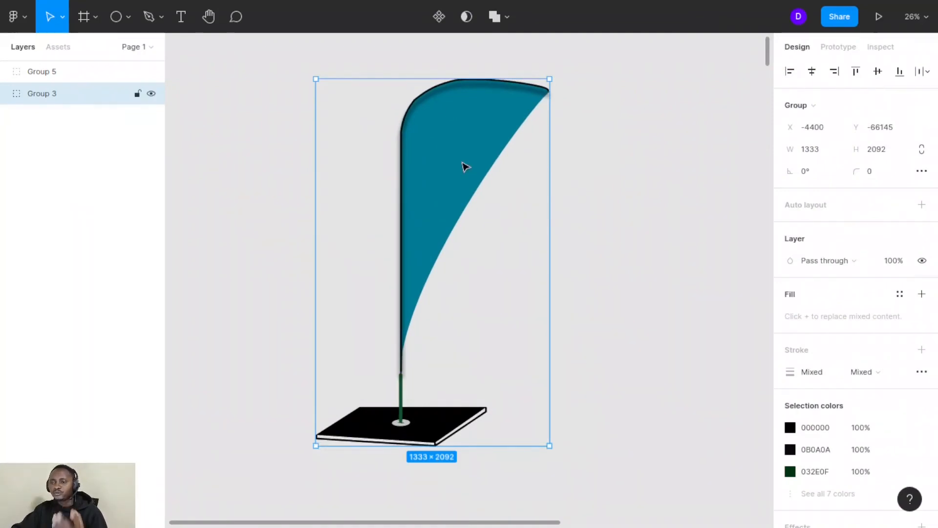
{"action": "left_click", "coordinate": [597, 358]}
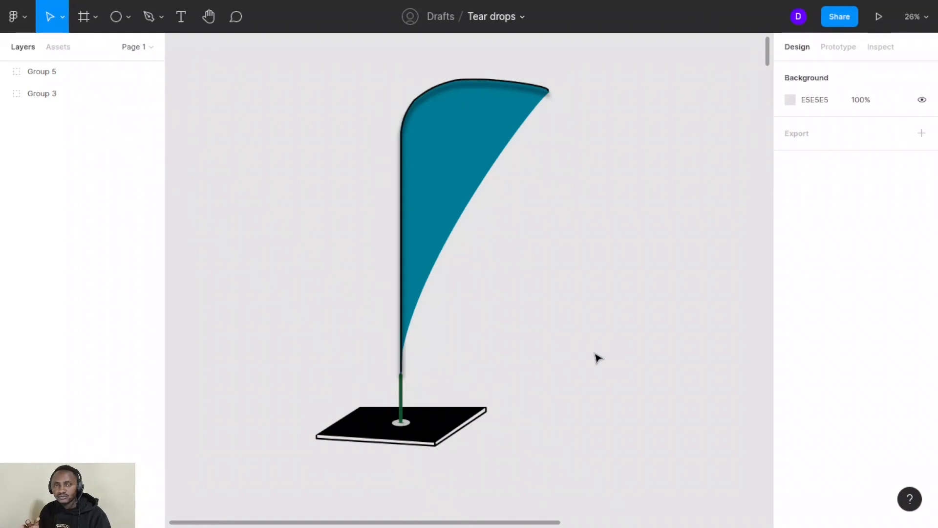
Draw a circle on the teal flag and scale it to 383 × 383 at X -3851, Y -65870.
{"action": "left_click", "coordinate": [487, 175]}
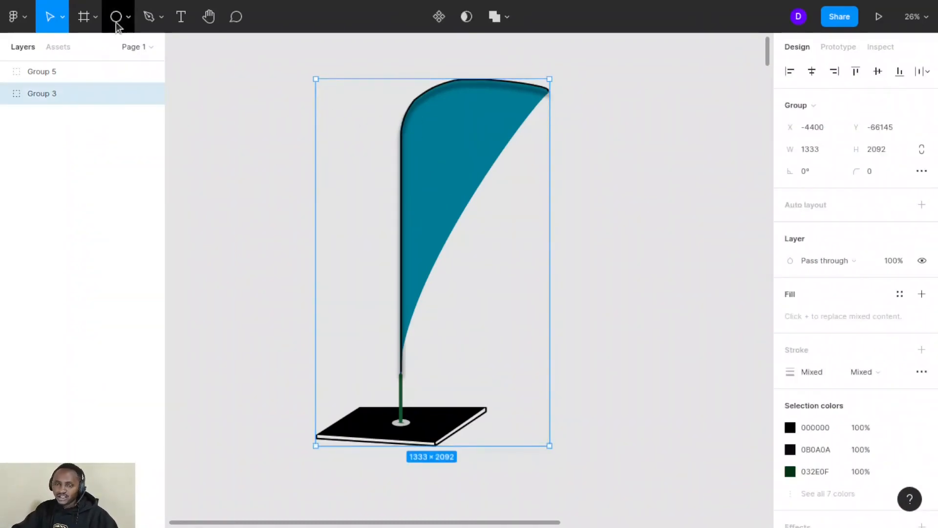
{"action": "left_click", "coordinate": [116, 22]}
{"action": "left_click", "coordinate": [440, 120]}
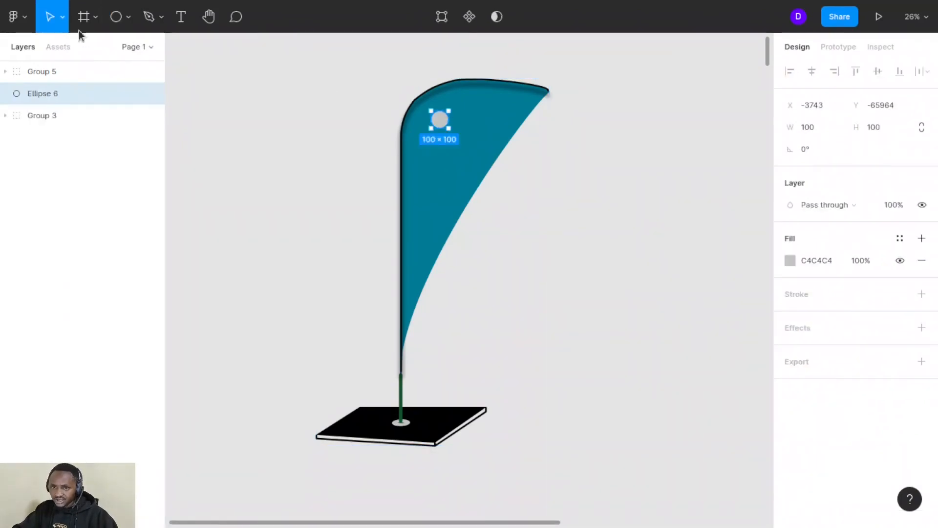
{"action": "left_click", "coordinate": [62, 18]}
{"action": "left_click", "coordinate": [58, 65]}
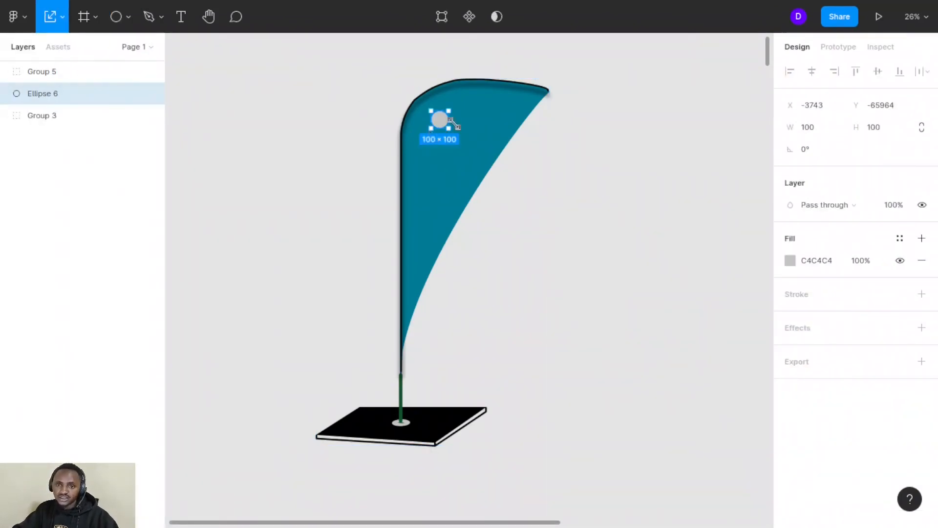
{"action": "left_click_drag", "start_coordinate": [455, 125], "coordinate": [453, 175]}
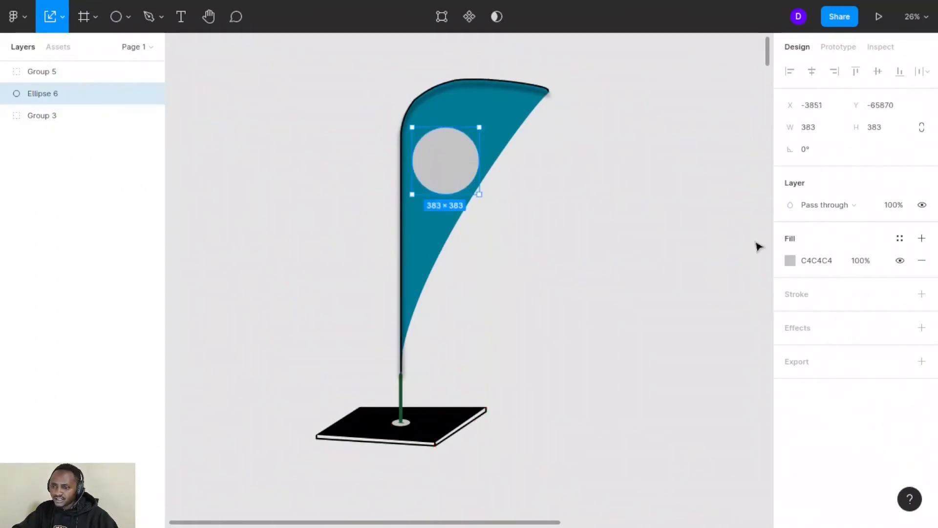
Set the circle's fill opacity to 22% and place a duplicate across the teal flag's upper edge.
{"action": "left_click", "coordinate": [790, 261]}
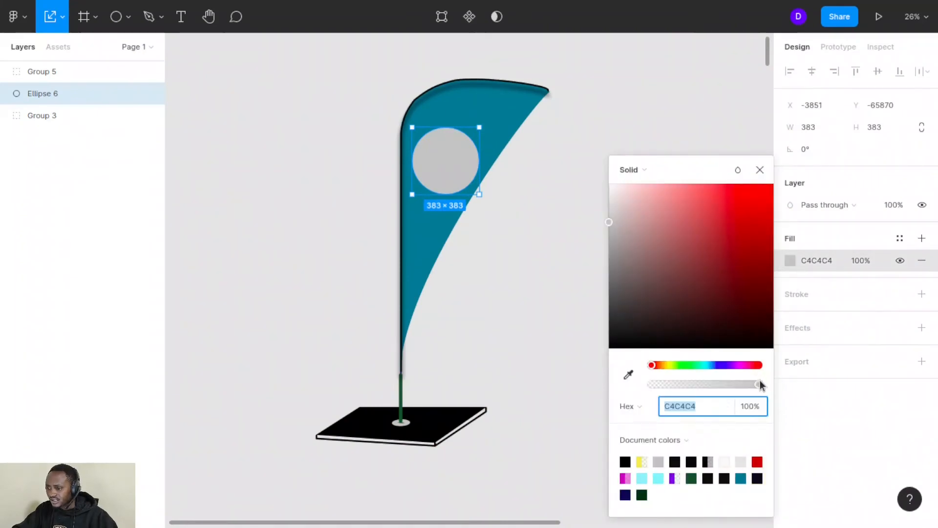
{"action": "left_click_drag", "start_coordinate": [758, 383], "coordinate": [674, 390]}
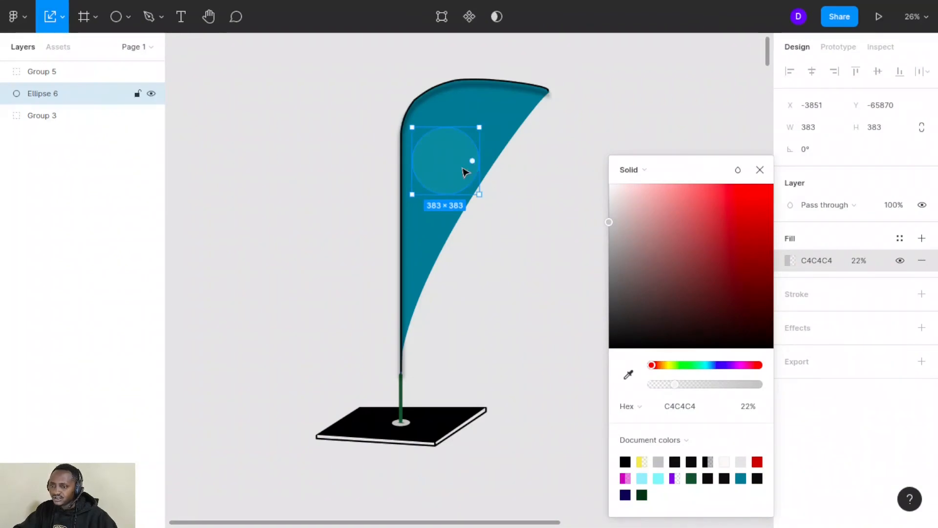
{"action": "left_click_drag", "start_coordinate": [465, 172], "coordinate": [513, 98]}
{"action": "left_click", "coordinate": [531, 203]}
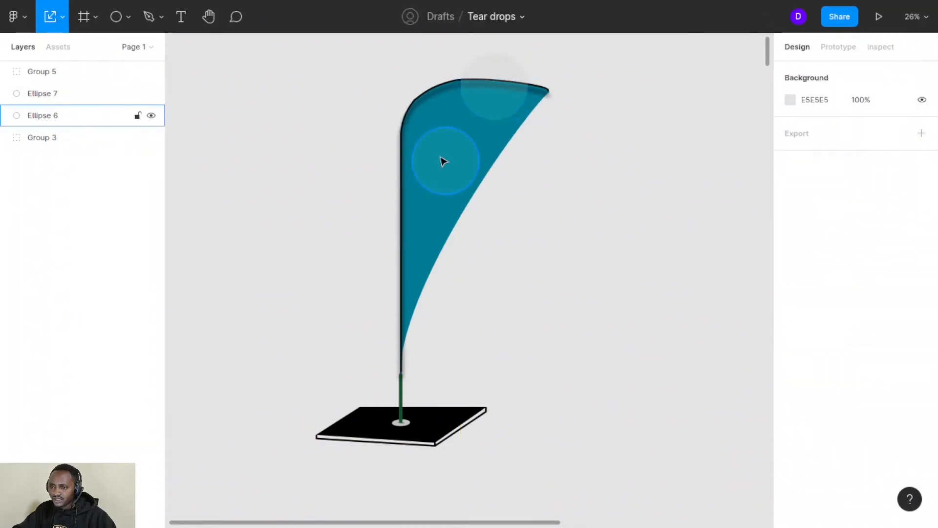
Reposition the upper circle to X -3595, Y -66145 and the lower circle to X -3914, Y -65687 within the teal flag.
{"action": "left_click", "coordinate": [484, 117]}
{"action": "left_click_drag", "start_coordinate": [484, 117], "coordinate": [479, 128]}
{"action": "left_click_drag", "start_coordinate": [440, 164], "coordinate": [427, 194]}
{"action": "left_click", "coordinate": [562, 236]}
{"action": "left_click", "coordinate": [435, 146]}
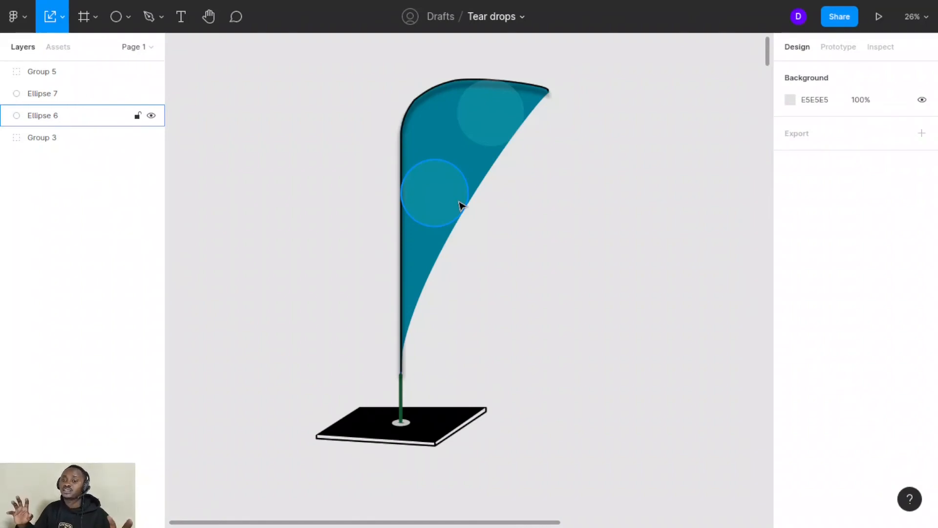
Change the lower circle's fill on the teal flag to yellow F0F418 and clear the selection.
{"action": "left_click", "coordinate": [448, 204]}
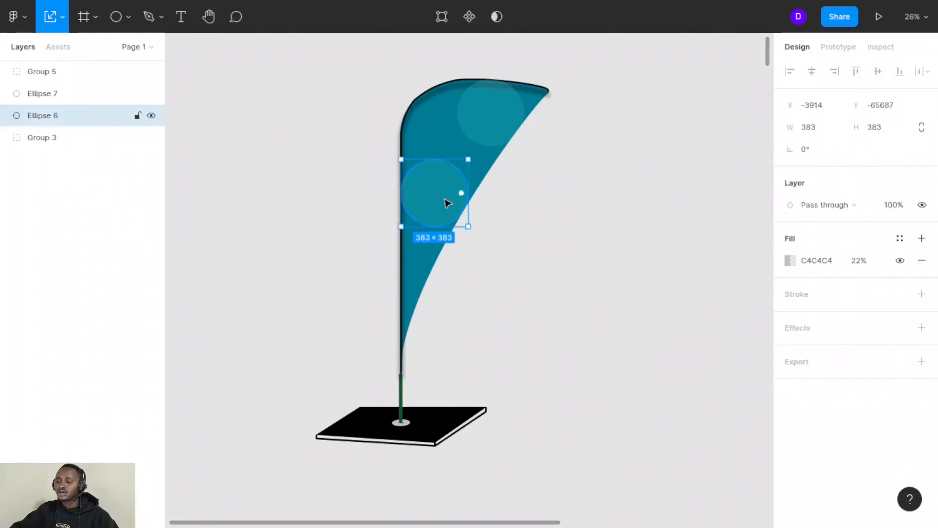
{"action": "left_click", "coordinate": [787, 260]}
{"action": "left_click", "coordinate": [669, 365]}
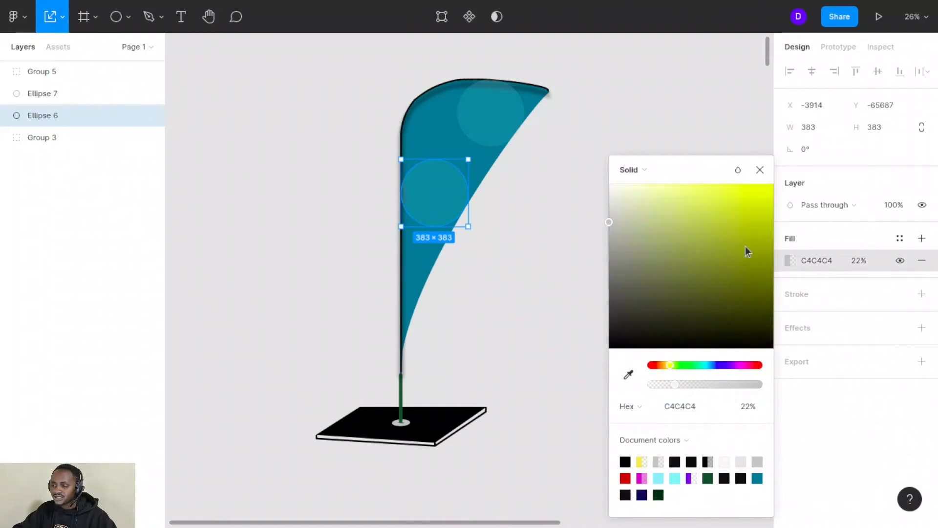
{"action": "left_click", "coordinate": [757, 192]}
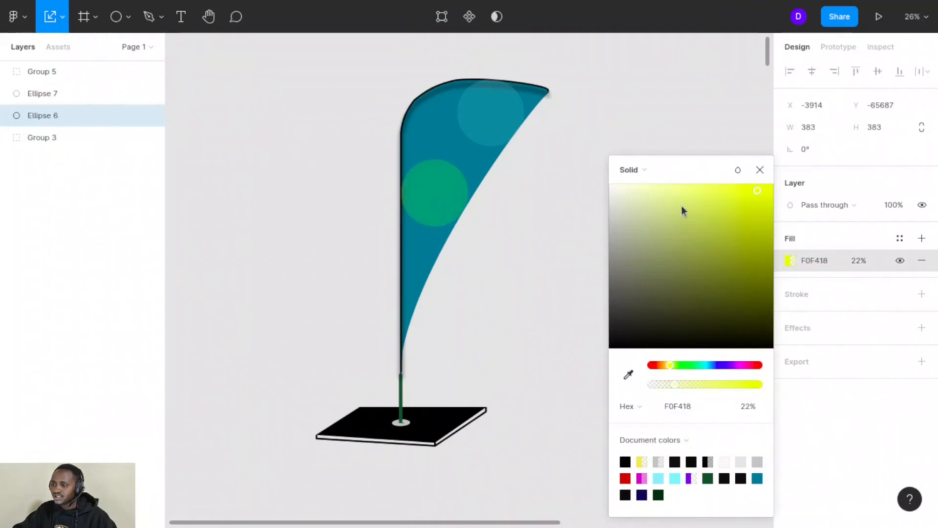
{"action": "left_click", "coordinate": [497, 120]}
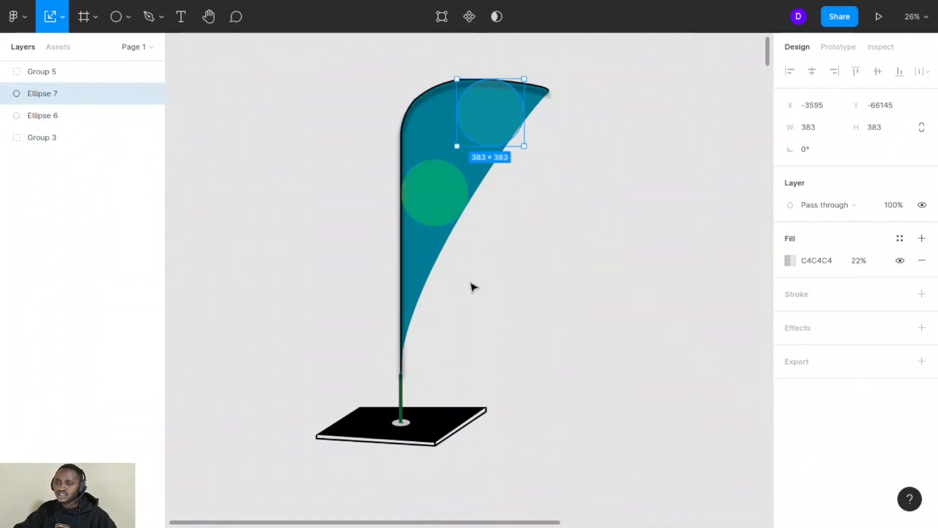
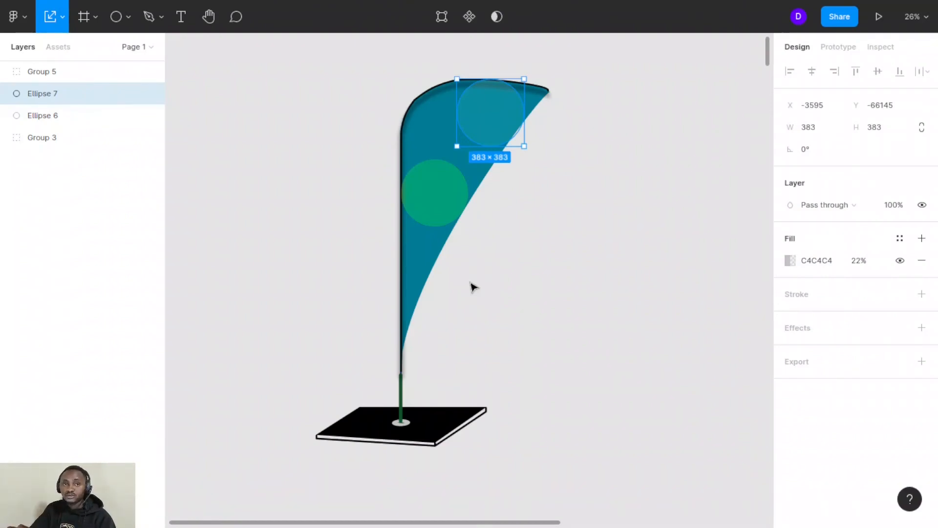
{"action": "left_click", "coordinate": [566, 331]}
{"action": "left_click", "coordinate": [416, 136]}
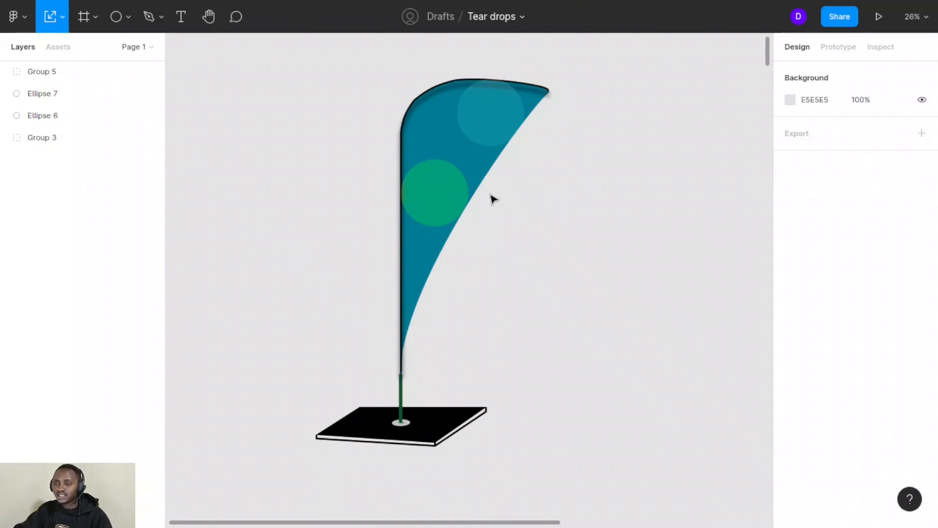
Draw a rectangle in the empty area beside the teal flag and resize it to 2070 × 1572 at X -2799, Y -65964.
{"action": "scroll", "coordinate": [493, 199], "scroll_direction": "right", "scroll_amount": 6}
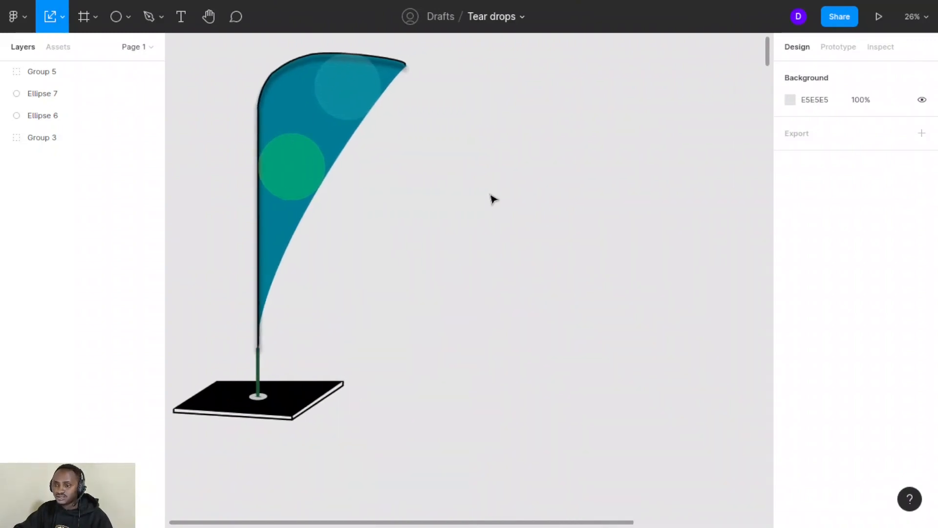
{"action": "left_click", "coordinate": [128, 20]}
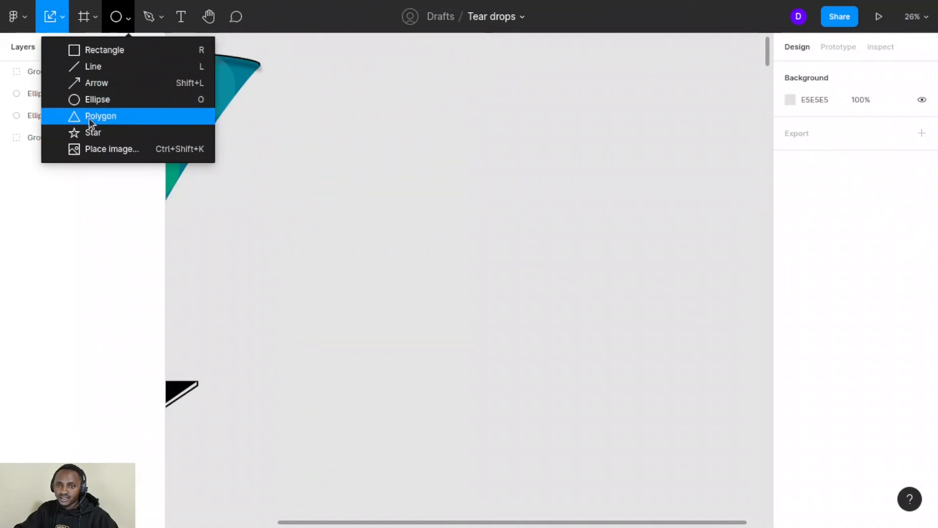
{"action": "left_click", "coordinate": [101, 51]}
{"action": "left_click", "coordinate": [440, 178]}
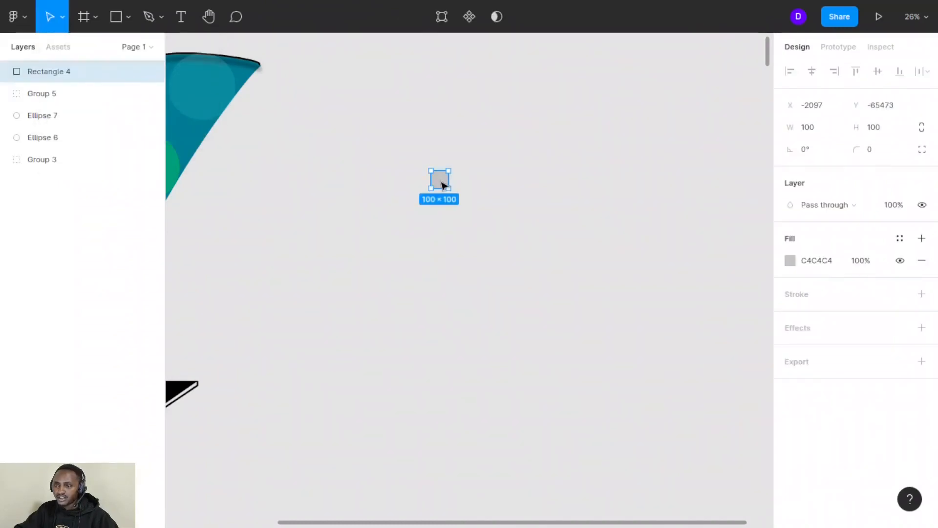
{"action": "left_click_drag", "start_coordinate": [441, 188], "coordinate": [400, 360]}
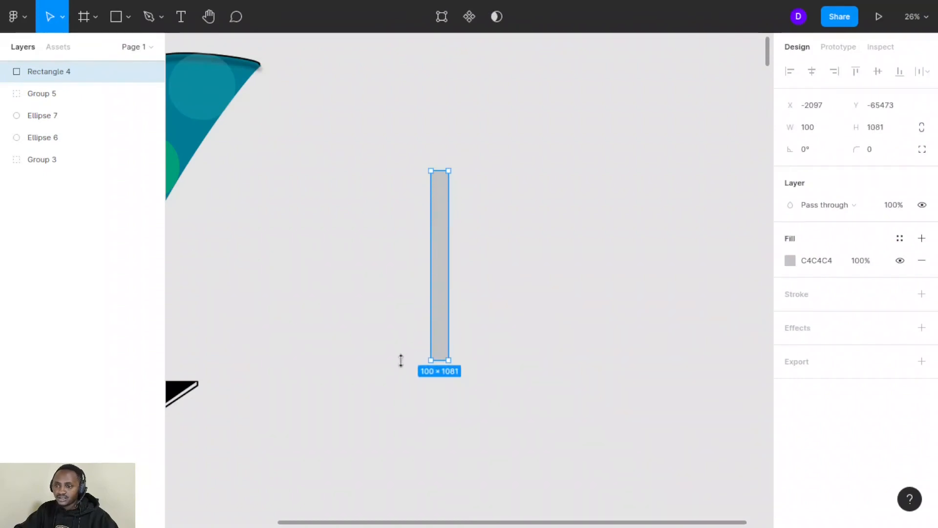
{"action": "left_click_drag", "start_coordinate": [446, 281], "coordinate": [670, 266]}
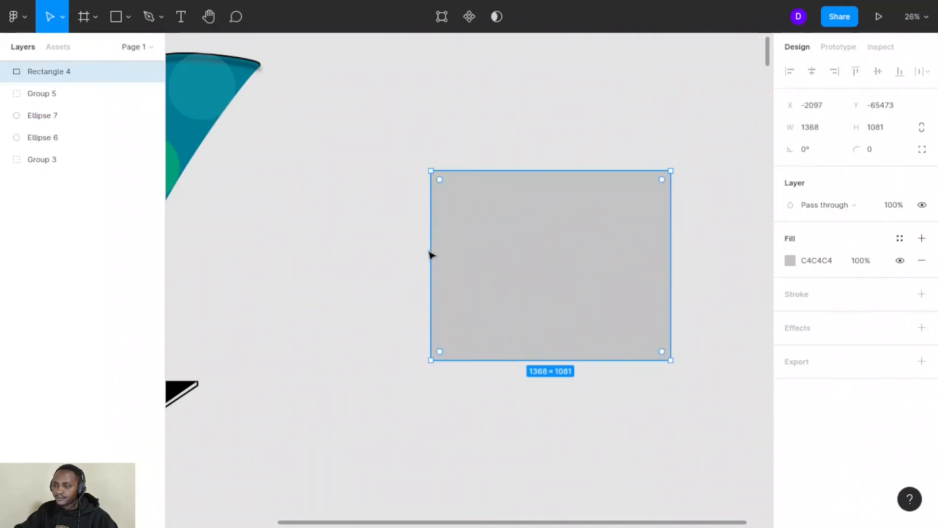
{"action": "left_click_drag", "start_coordinate": [428, 247], "coordinate": [308, 242]}
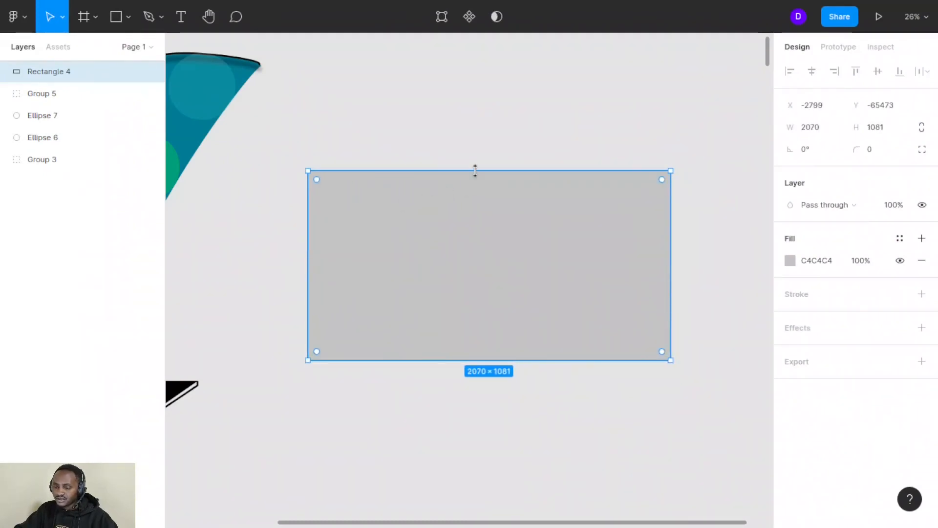
{"action": "left_click_drag", "start_coordinate": [474, 170], "coordinate": [480, 84]}
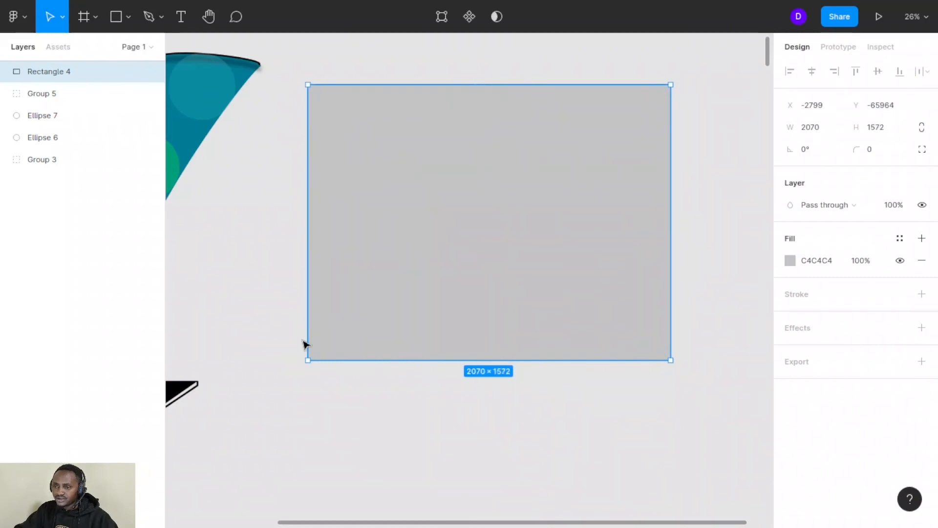
Try to draw a straight pen path diagonally across the grey rectangle from its lower-left corner to its upper-right corner.
{"action": "left_click", "coordinate": [247, 266]}
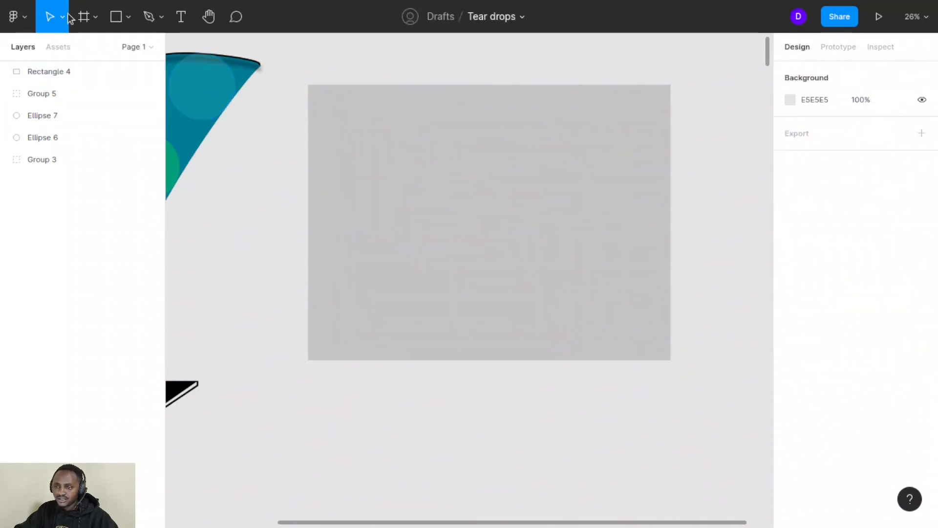
{"action": "left_click", "coordinate": [131, 19]}
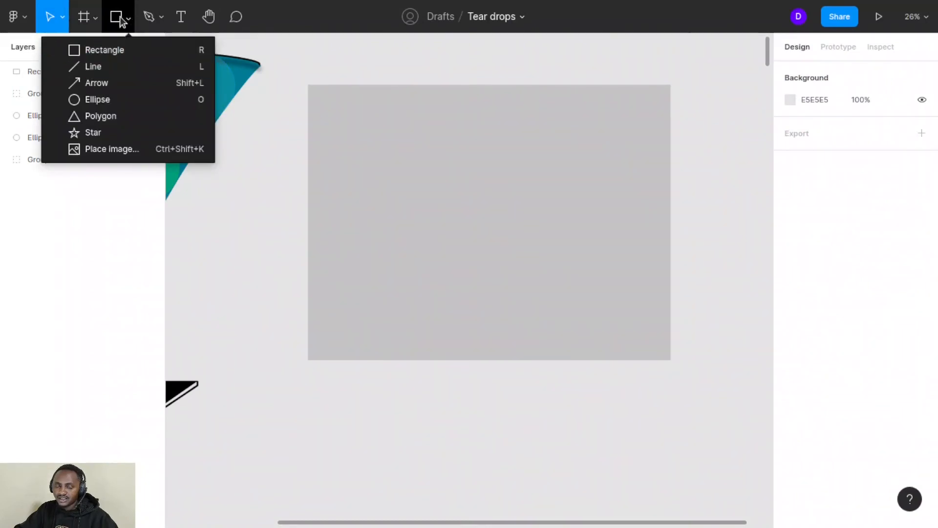
{"action": "left_click", "coordinate": [150, 17]}
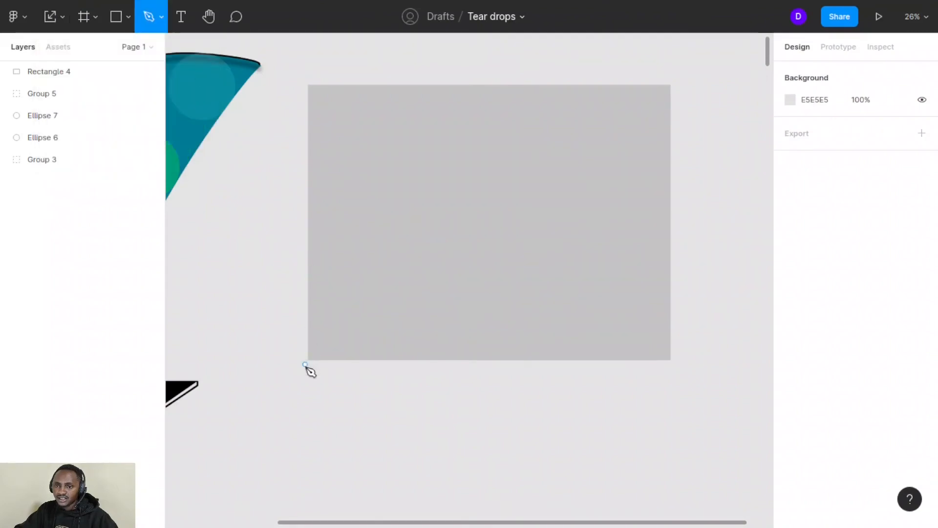
{"action": "left_click", "coordinate": [309, 360]}
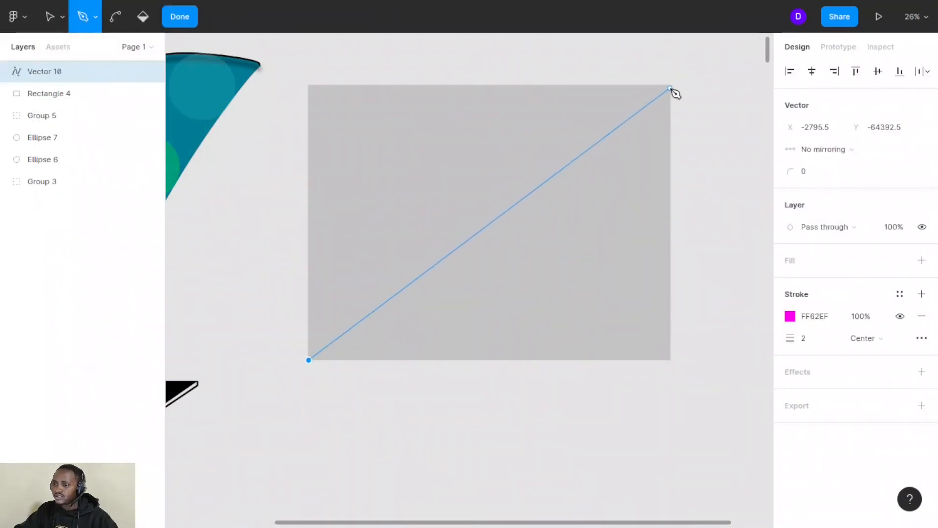
{"action": "left_click", "coordinate": [670, 87]}
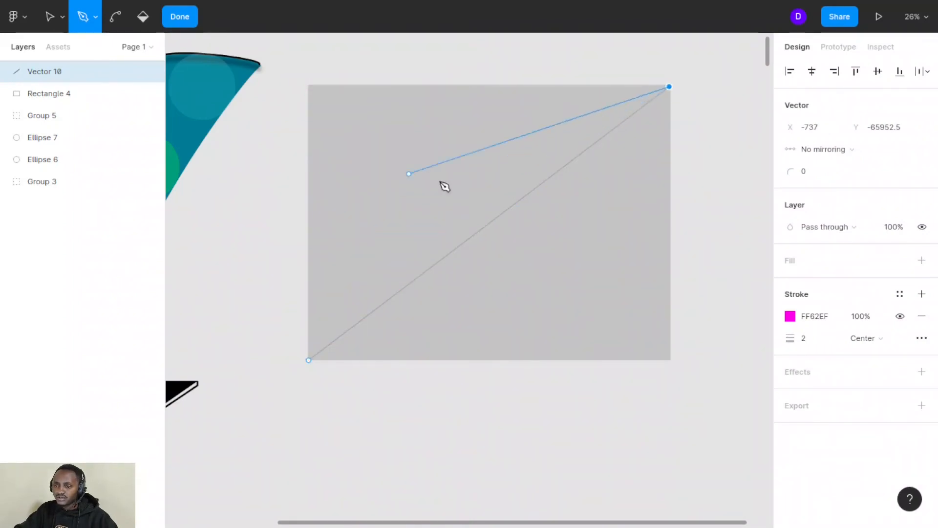
Undo the diagonal path, the rectangle's resizing and the rectangle itself to clear the area beside the teal flag.
{"action": "key", "text": "ctrl+z"}
{"action": "key", "text": "ctrl+z"}
{"action": "key", "text": "ctrl+z"}
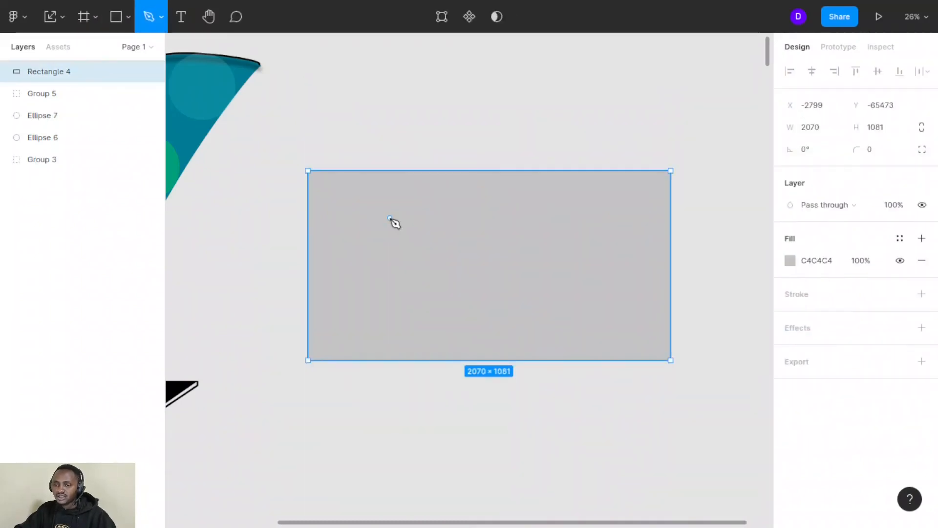
{"action": "key", "text": "ctrl+z"}
{"action": "key", "text": "ctrl+z"}
{"action": "key", "text": "ctrl+z"}
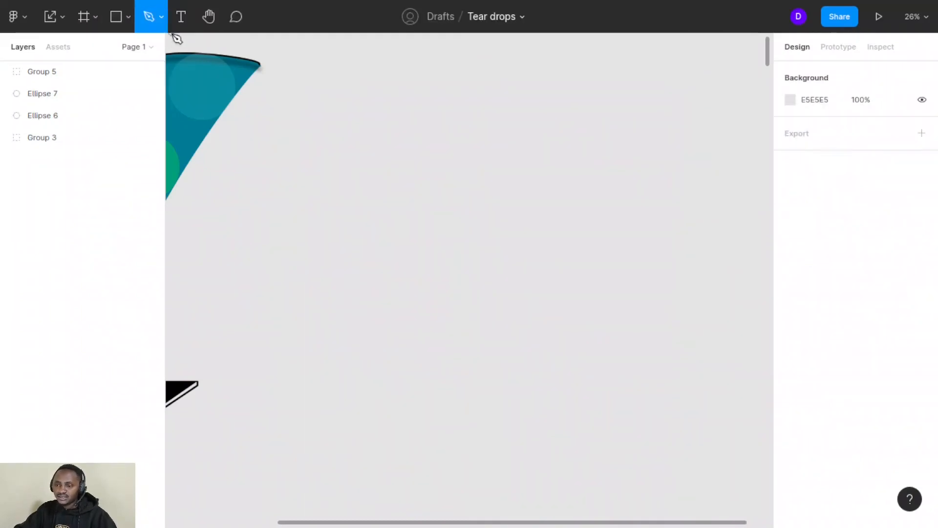
Place a 100 × 100 triangle polygon in the empty area beside the teal flag at X -1736, Y -65368.
{"action": "left_click", "coordinate": [128, 18]}
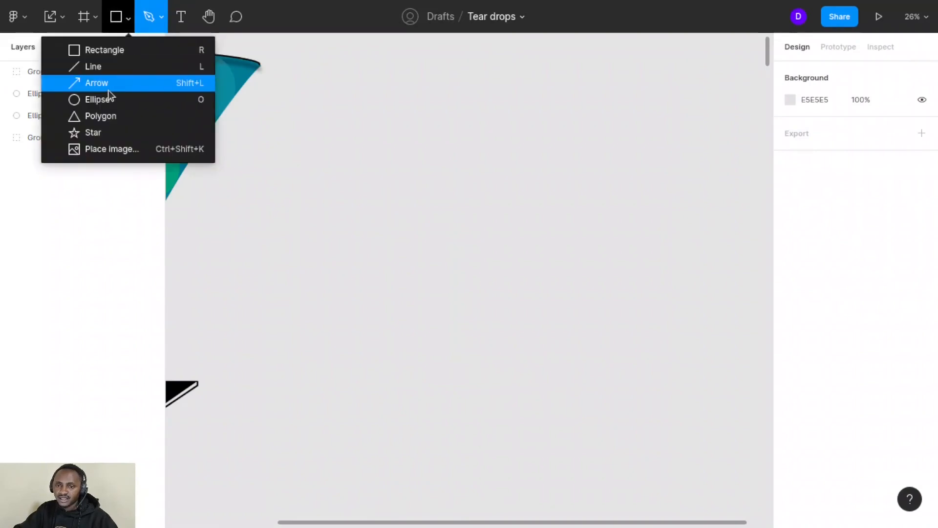
{"action": "left_click", "coordinate": [95, 116]}
{"action": "left_click", "coordinate": [503, 199]}
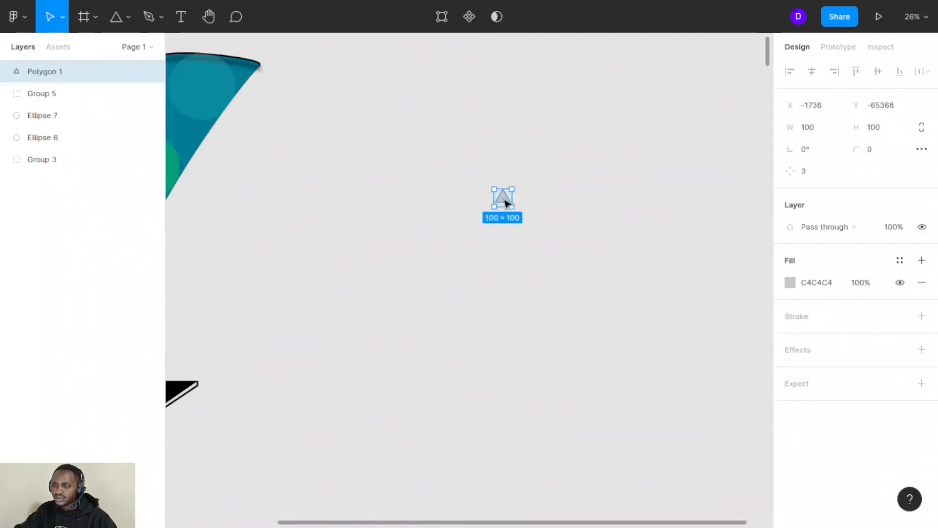
Scale the triangle to 1466 × 1466 and move it to X -2521, Y -65741.
{"action": "left_click", "coordinate": [63, 18]}
{"action": "left_click", "coordinate": [56, 68]}
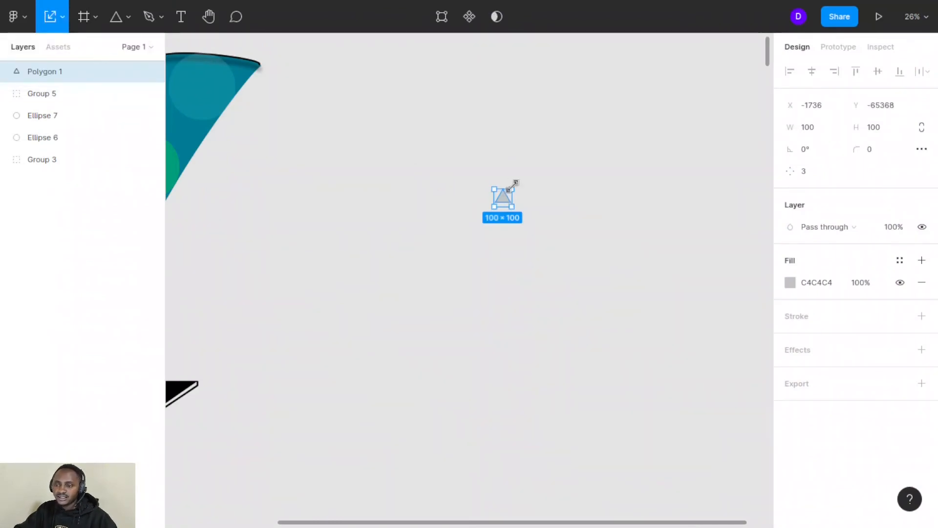
{"action": "left_click_drag", "start_coordinate": [511, 189], "coordinate": [640, 61]}
{"action": "left_click_drag", "start_coordinate": [603, 151], "coordinate": [529, 215]}
{"action": "left_click_drag", "start_coordinate": [565, 135], "coordinate": [676, 84]}
{"action": "left_click_drag", "start_coordinate": [576, 153], "coordinate": [514, 254]}
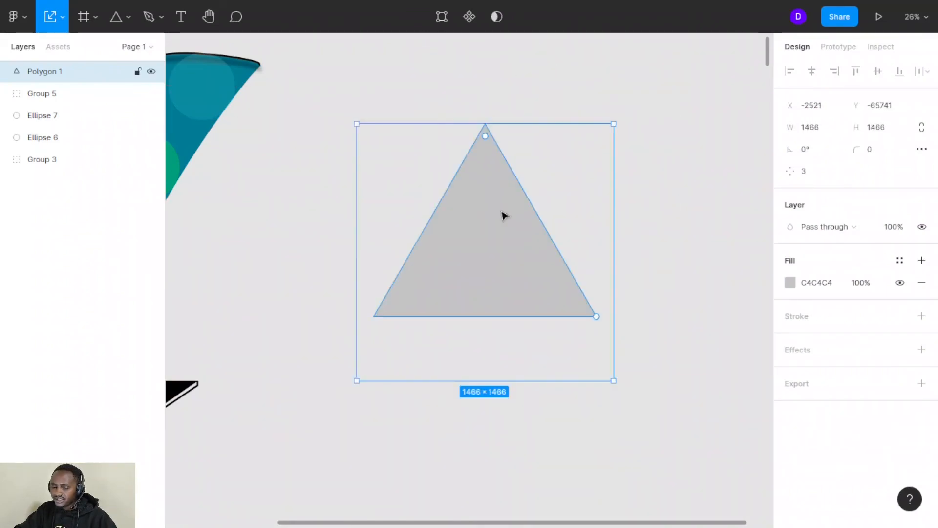
Move the triangle's lower-right vertex to X -1960.5, Y -66074.5 and its apex to X -1258.5, Y -65964.5.
{"action": "left_click", "coordinate": [443, 17]}
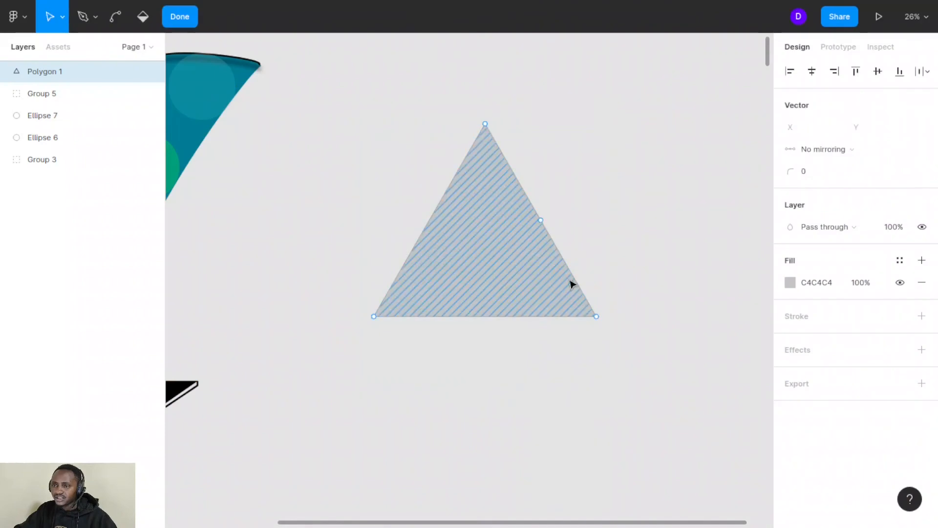
{"action": "left_click", "coordinate": [596, 315]}
{"action": "left_click_drag", "start_coordinate": [578, 313], "coordinate": [376, 105]}
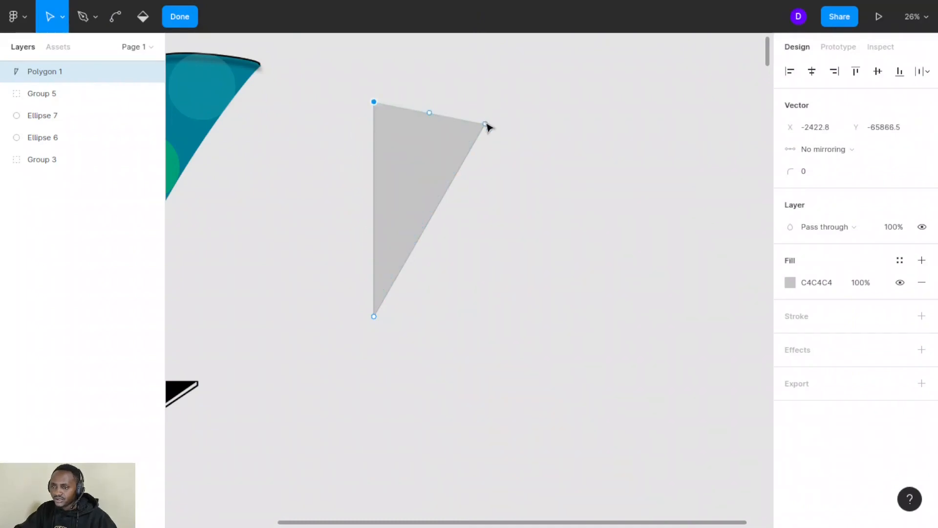
{"action": "left_click_drag", "start_coordinate": [485, 125], "coordinate": [580, 91]}
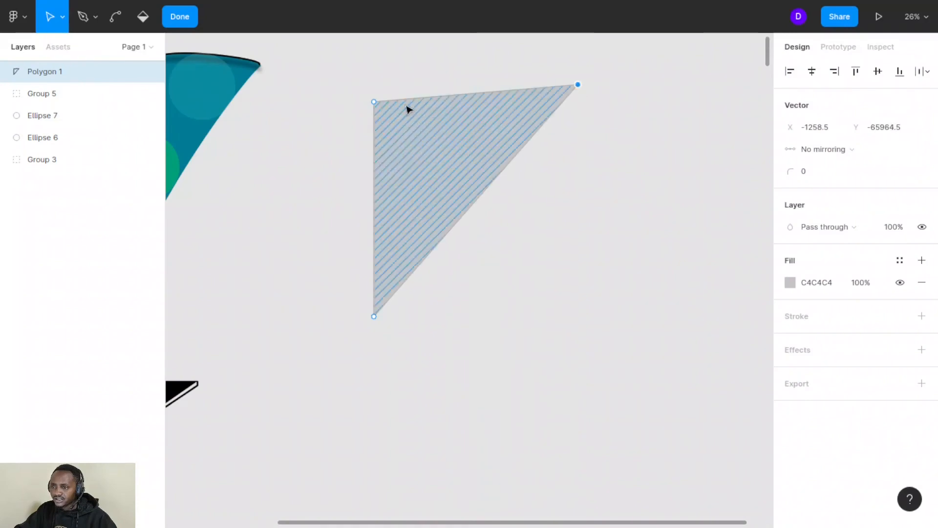
{"action": "left_click", "coordinate": [375, 103]}
{"action": "left_click_drag", "start_coordinate": [386, 101], "coordinate": [461, 73]}
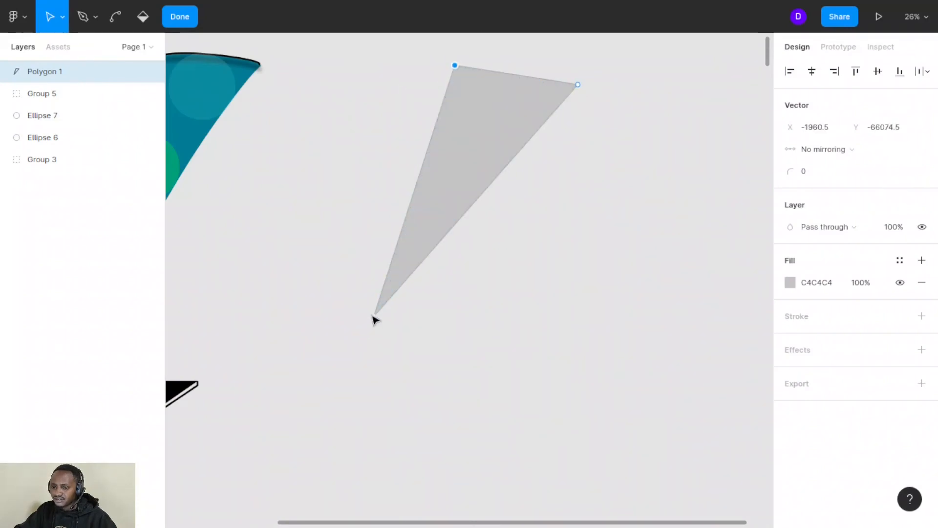
Move the triangle's bottom vertex to X -2556, Y -64345.5, finish vertex editing and rotate the shape to 19.85°.
{"action": "left_click", "coordinate": [373, 314]}
{"action": "left_click_drag", "start_coordinate": [372, 314], "coordinate": [353, 374]}
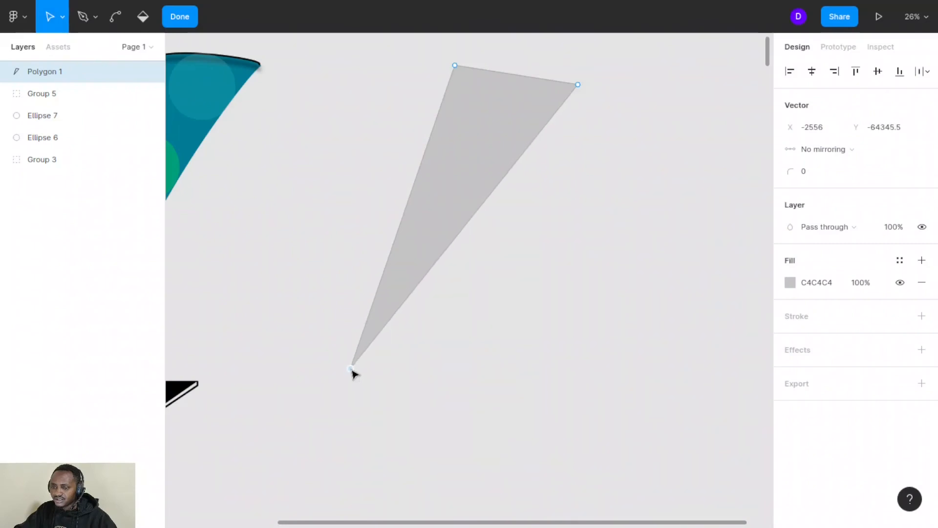
{"action": "left_click", "coordinate": [344, 383]}
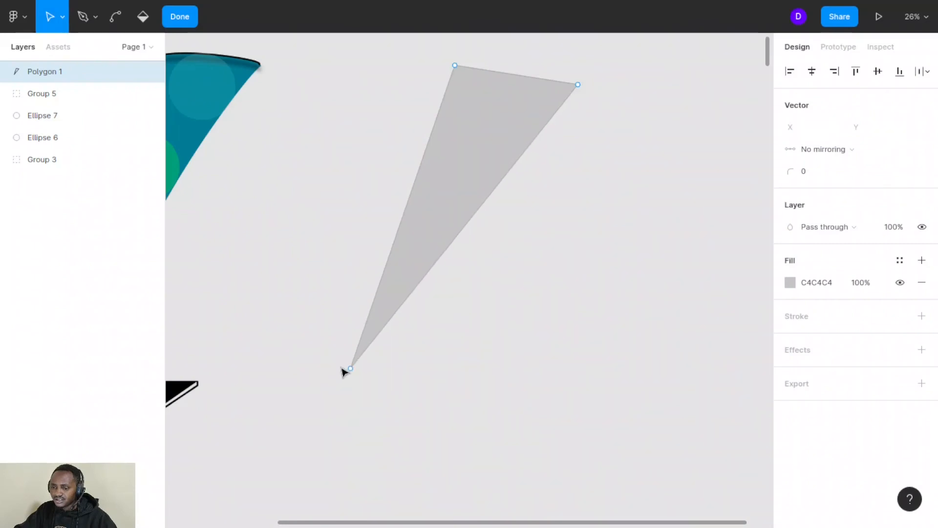
{"action": "key", "text": "Escape"}
{"action": "left_click_drag", "start_coordinate": [342, 370], "coordinate": [402, 394]}
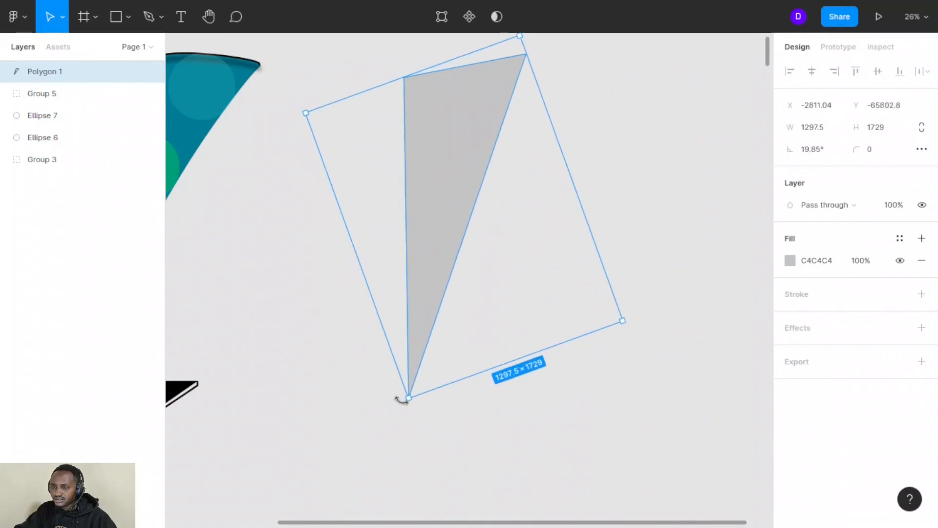
Bend the triangle's left edge outward and its top edge upward into smooth curves, with a slight bend on the right edge.
{"action": "left_click", "coordinate": [441, 17]}
{"action": "left_click", "coordinate": [116, 17]}
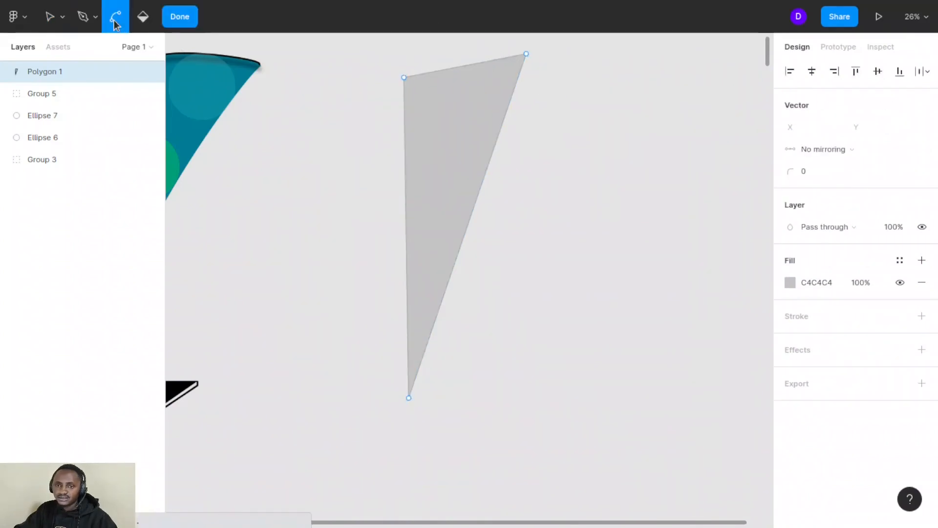
{"action": "mouse_move", "coordinate": [488, 172]}
{"action": "left_mouse_down"}
{"action": "mouse_move", "coordinate": [532, 186]}
{"action": "mouse_move", "coordinate": [492, 174]}
{"action": "left_mouse_up"}
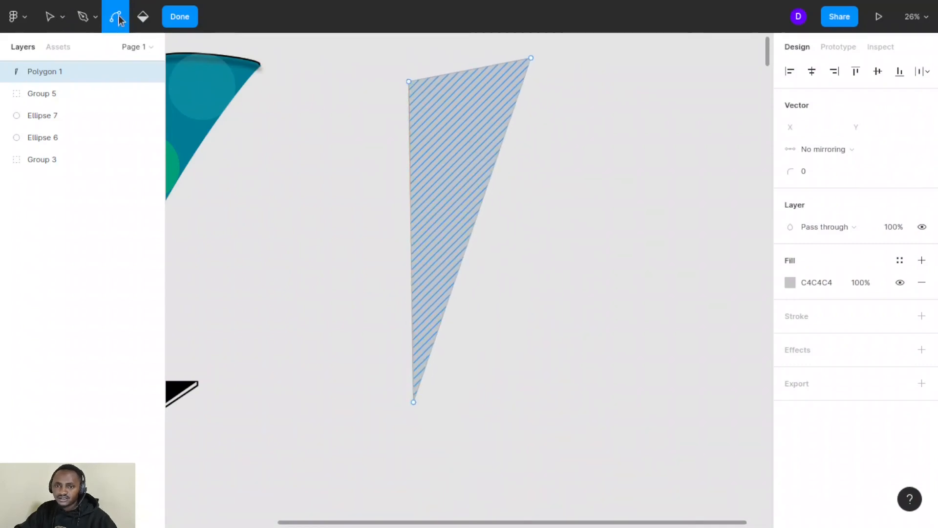
{"action": "mouse_move", "coordinate": [508, 144]}
{"action": "left_mouse_down"}
{"action": "mouse_move", "coordinate": [551, 157]}
{"action": "mouse_move", "coordinate": [503, 158]}
{"action": "left_mouse_up"}
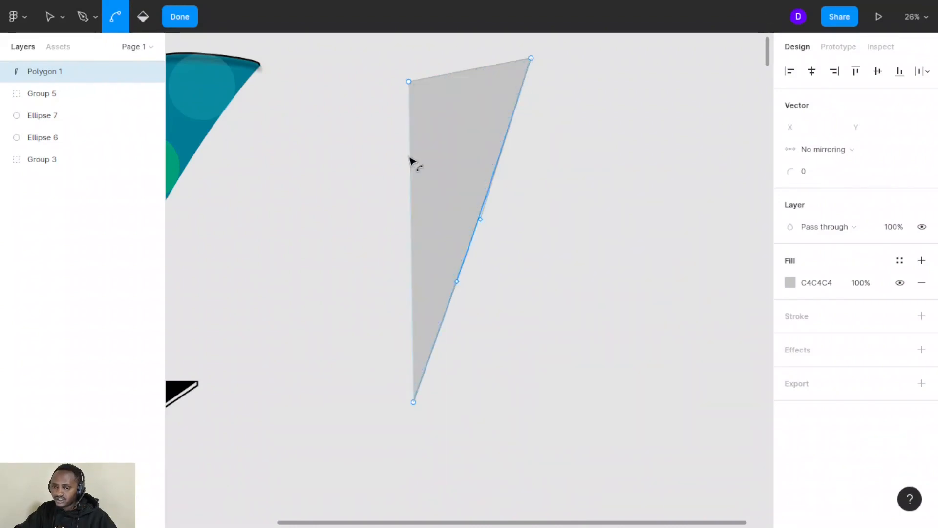
{"action": "left_click_drag", "start_coordinate": [411, 162], "coordinate": [397, 130]}
{"action": "left_click", "coordinate": [432, 76]}
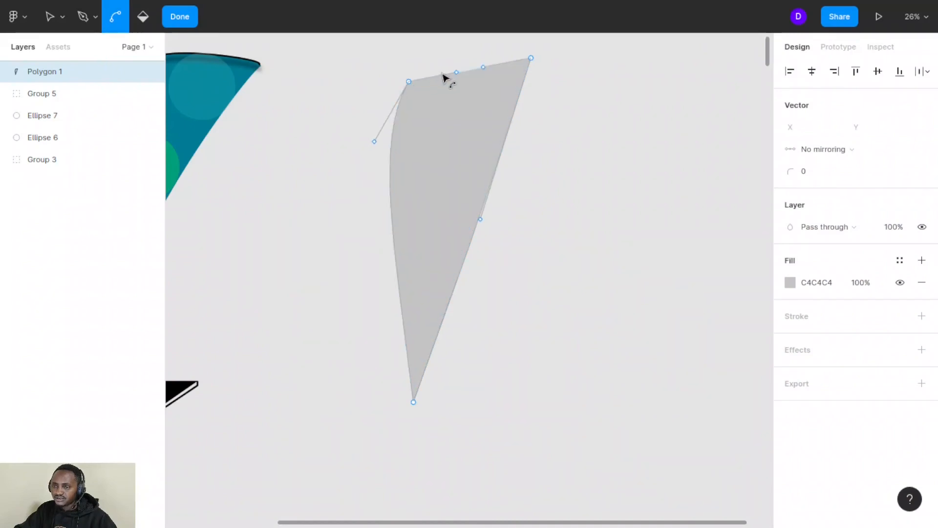
{"action": "left_click_drag", "start_coordinate": [442, 74], "coordinate": [437, 62]}
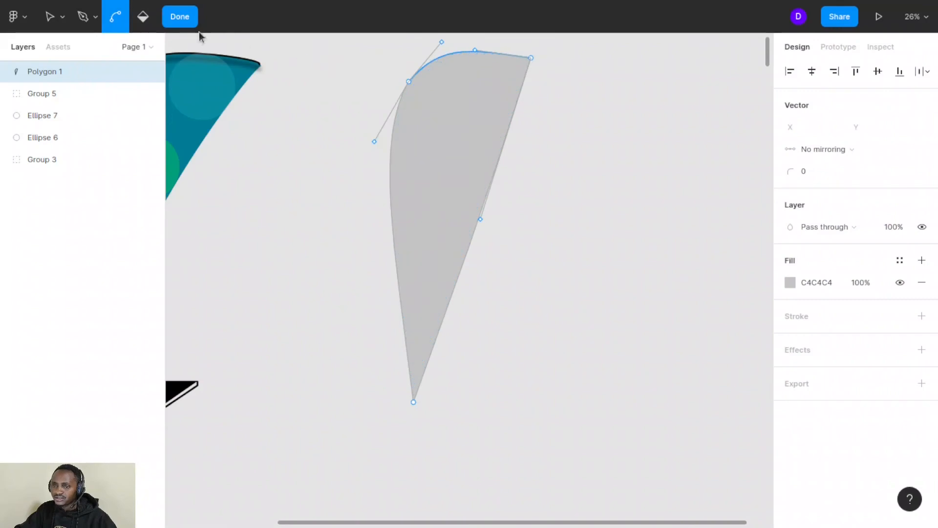
{"action": "left_click", "coordinate": [180, 16]}
Move the grey shape's upper-right vertex to X -1262.5, Y -66105.5, bend its right edge inward into a teardrop flag outline and finish editing.
{"action": "left_click", "coordinate": [442, 16]}
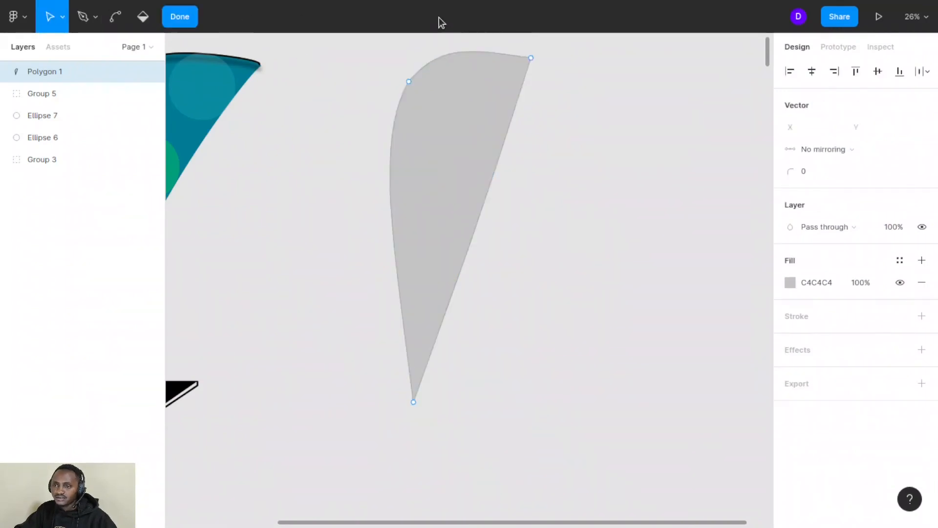
{"action": "left_click_drag", "start_coordinate": [533, 58], "coordinate": [581, 66]}
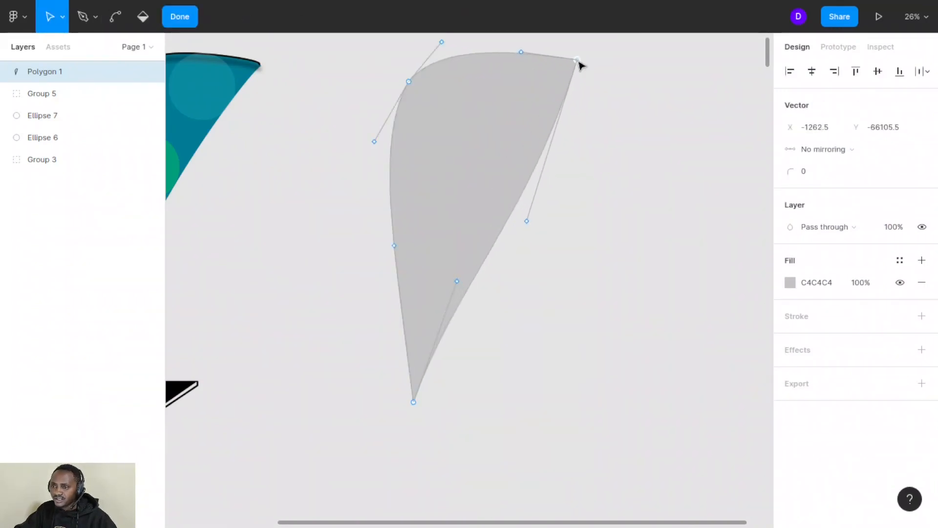
{"action": "left_click", "coordinate": [115, 16]}
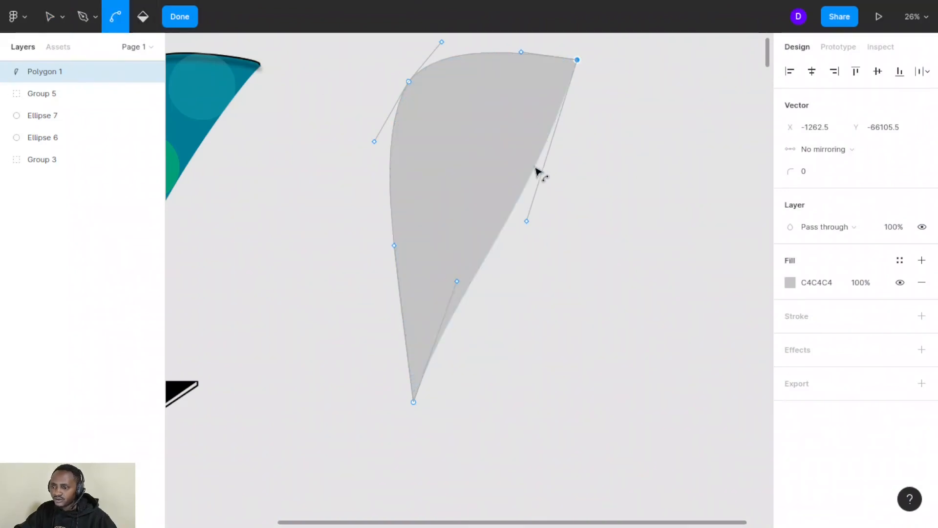
{"action": "mouse_move", "coordinate": [538, 174]}
{"action": "left_mouse_down"}
{"action": "mouse_move", "coordinate": [513, 163]}
{"action": "mouse_move", "coordinate": [519, 158]}
{"action": "mouse_move", "coordinate": [469, 147]}
{"action": "left_mouse_up"}
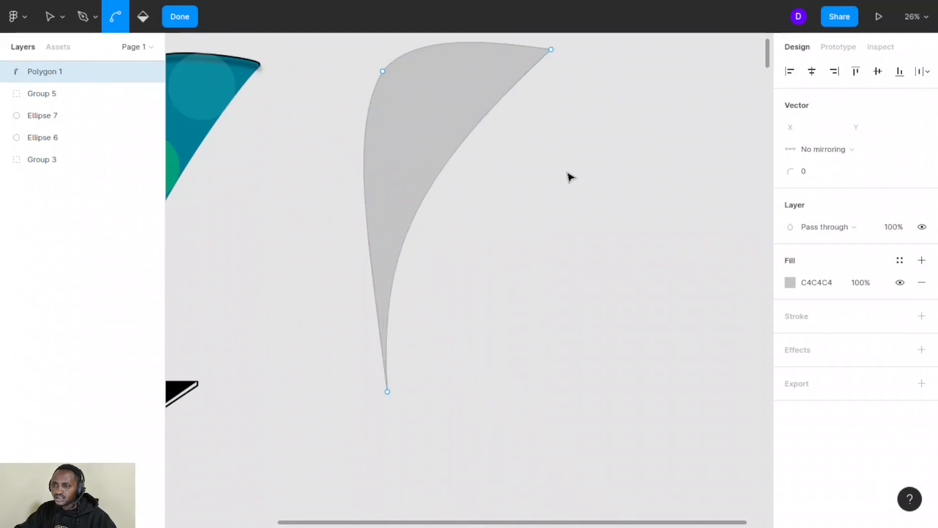
{"action": "scroll", "coordinate": [571, 176], "scroll_direction": "up", "scroll_amount": 5}
{"action": "scroll", "coordinate": [448, 215], "scroll_direction": "left", "scroll_amount": 5}
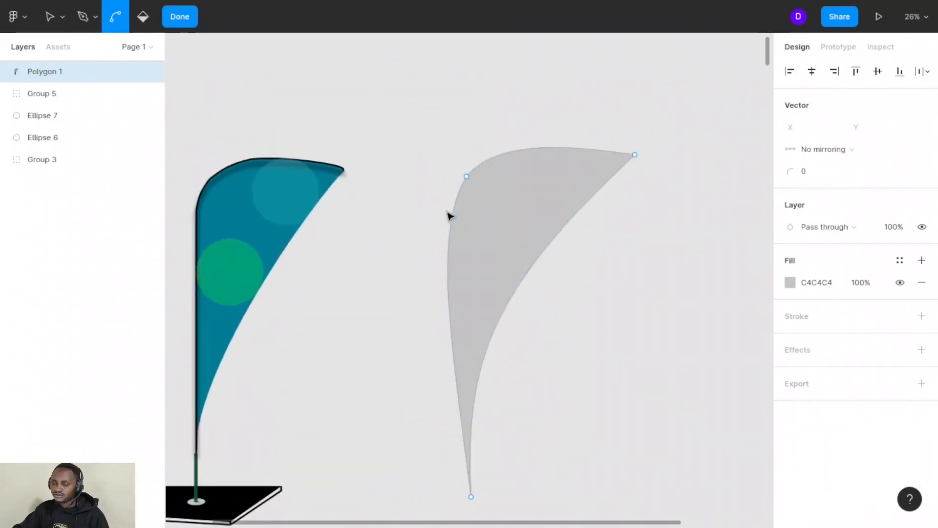
{"action": "scroll", "coordinate": [318, 243], "scroll_direction": "left", "scroll_amount": 5}
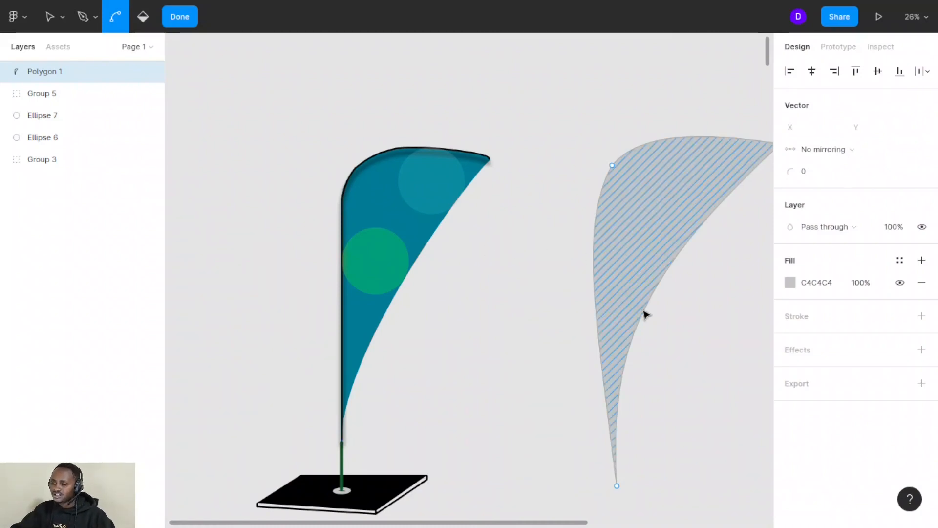
{"action": "scroll", "coordinate": [645, 314], "scroll_direction": "right", "scroll_amount": 6}
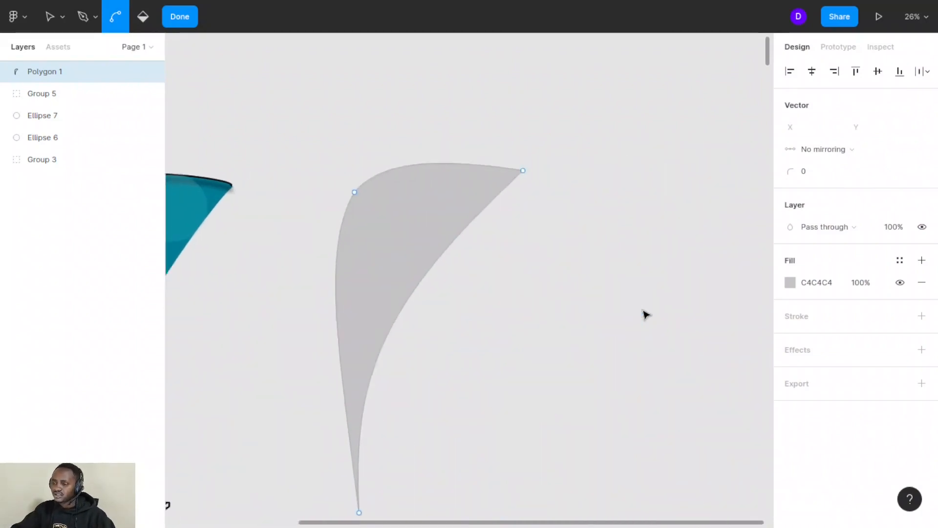
{"action": "left_click", "coordinate": [179, 21]}
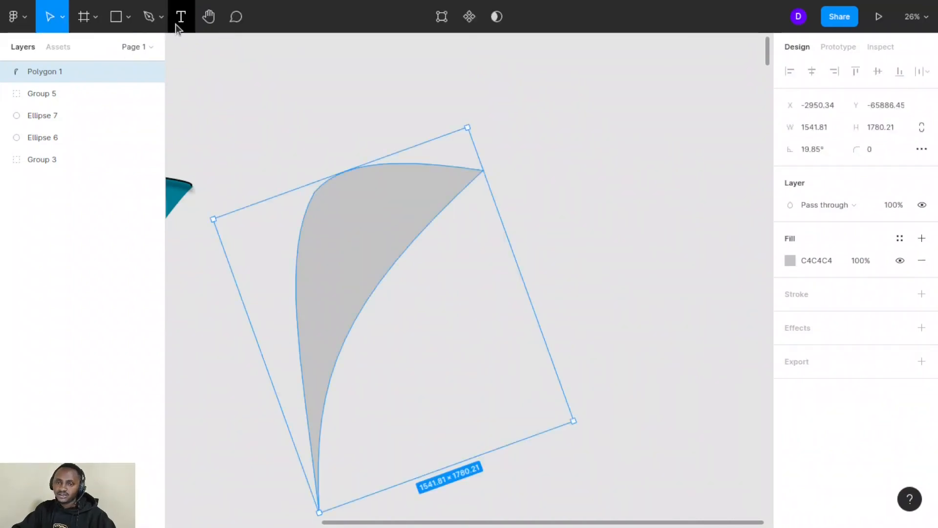
Draw a tall rectangle beside the grey flag shape and add a 964.5 × 1843 diagonal pen path across it at X -1399.5, Y -66145.
{"action": "left_click", "coordinate": [115, 20]}
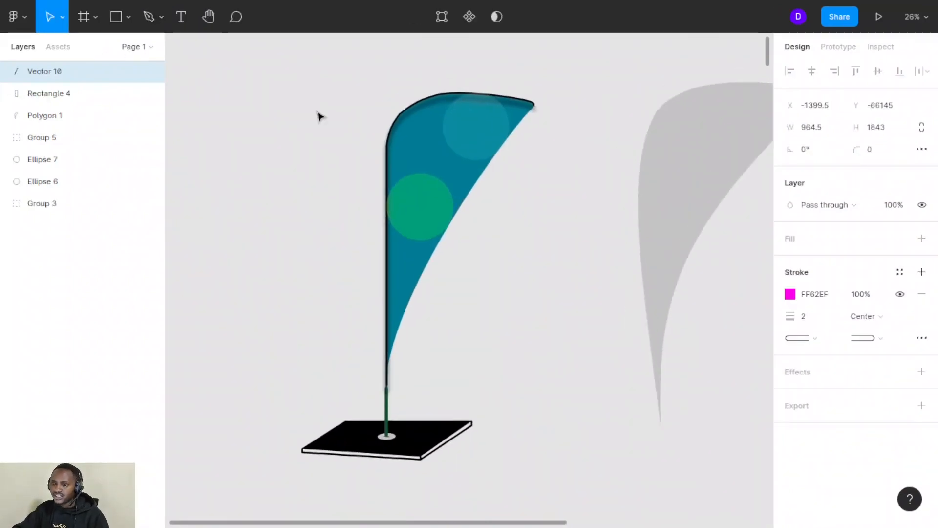
{"action": "left_click", "coordinate": [450, 168]}
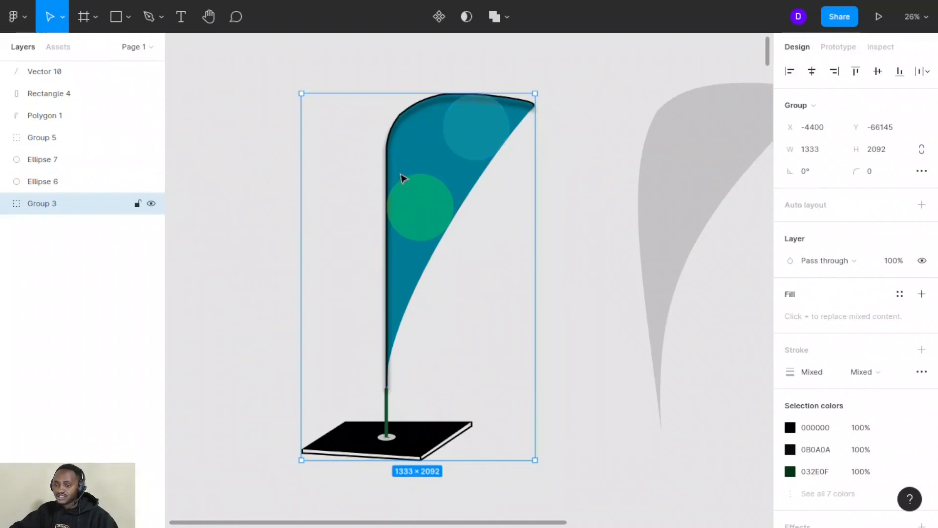
{"action": "scroll", "coordinate": [380, 183], "scroll_direction": "right", "scroll_amount": 3}
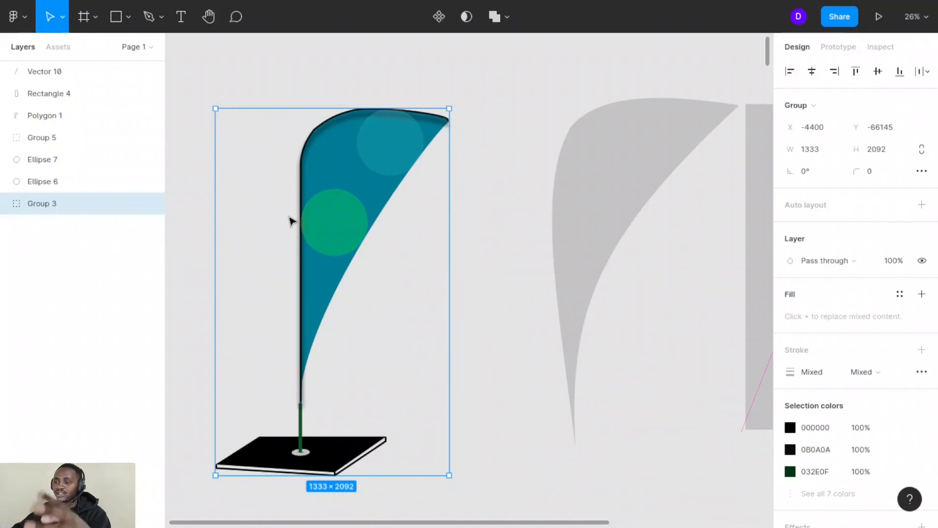
{"action": "scroll", "coordinate": [290, 221], "scroll_direction": "right", "scroll_amount": 5}
{"action": "scroll", "coordinate": [290, 221], "scroll_direction": "up", "scroll_amount": 3}
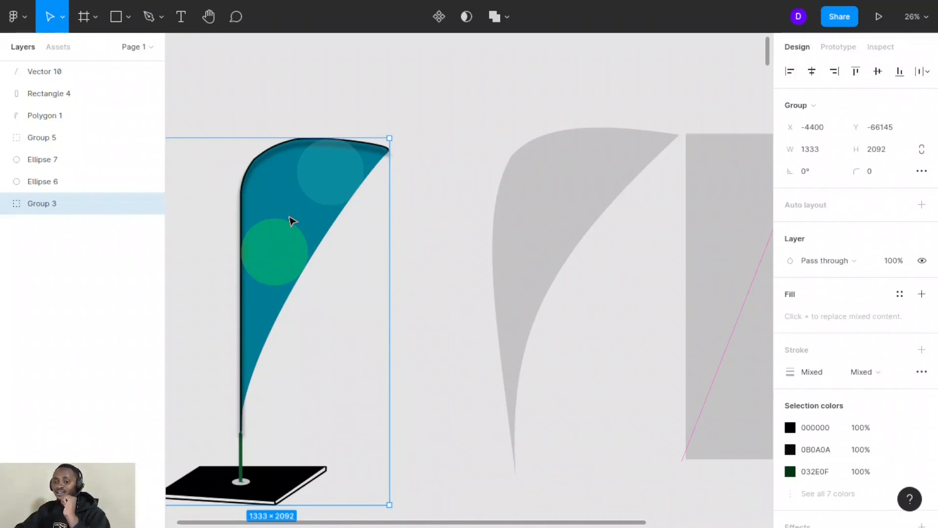
{"action": "scroll", "coordinate": [288, 215], "scroll_direction": "left", "scroll_amount": 5}
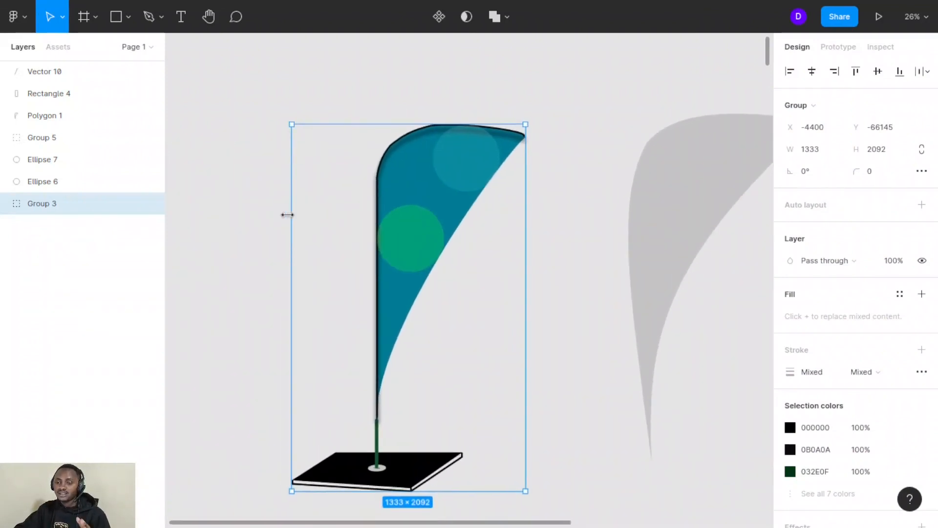
{"action": "left_click", "coordinate": [414, 115]}
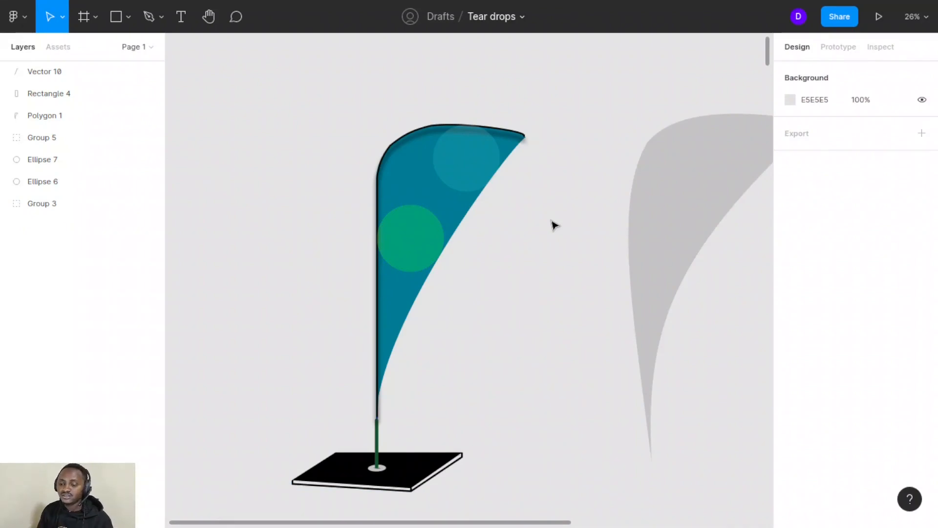
{"action": "scroll", "coordinate": [553, 225], "scroll_direction": "left", "scroll_amount": 10}
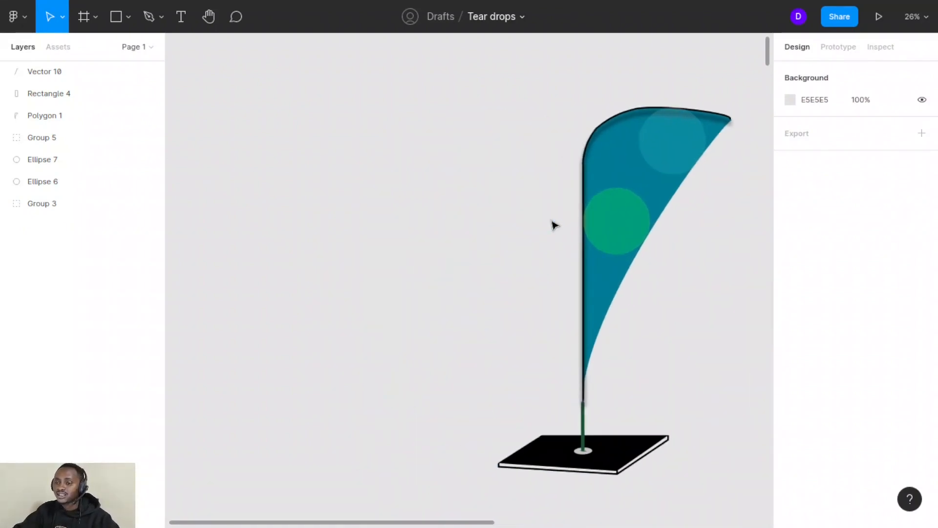
{"action": "scroll", "coordinate": [554, 225], "scroll_direction": "right", "scroll_amount": 15}
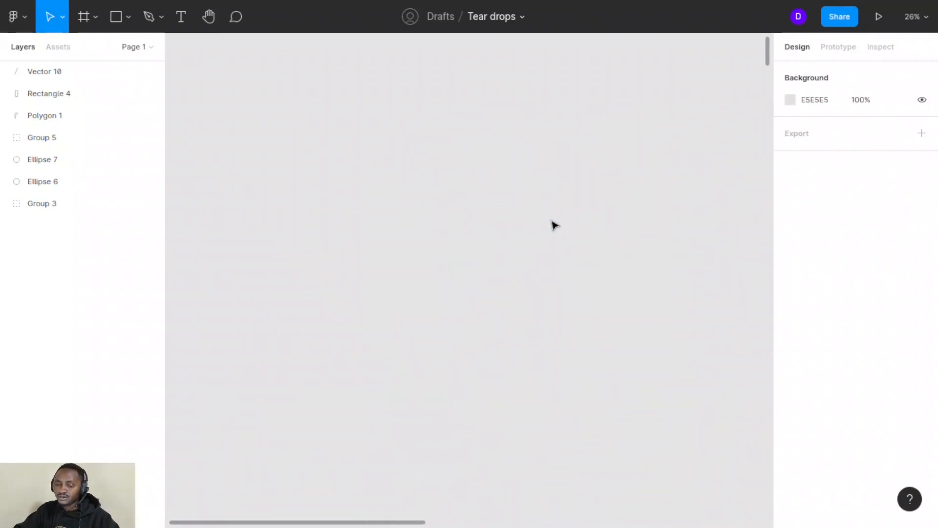
{"action": "scroll", "coordinate": [554, 225], "scroll_direction": "down", "scroll_amount": 2}
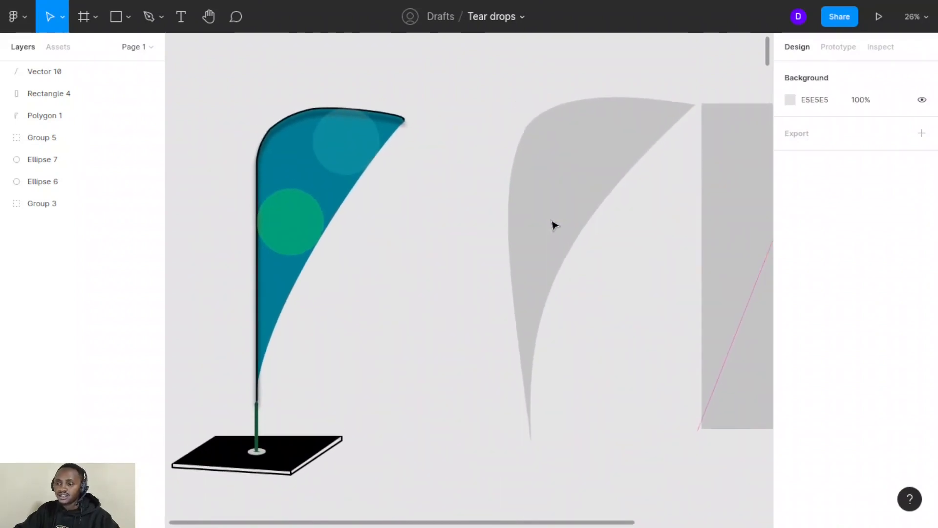
{"action": "scroll", "coordinate": [554, 225], "scroll_direction": "right", "scroll_amount": 2}
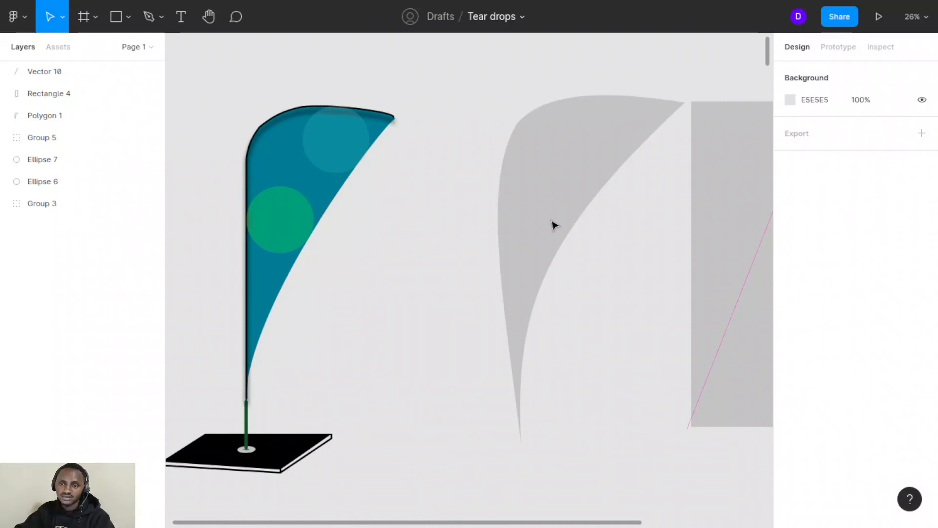
{"action": "scroll", "coordinate": [553, 225], "scroll_direction": "left", "scroll_amount": 5}
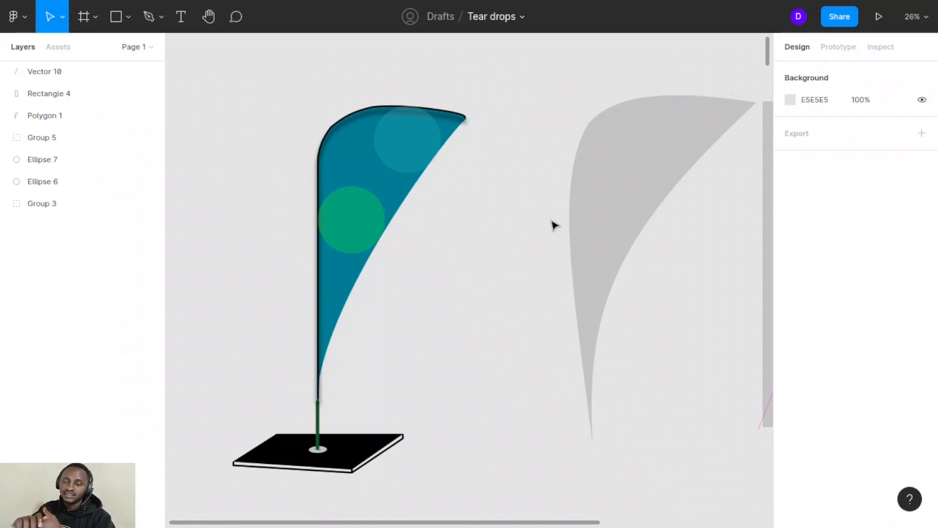
Change the fill of the blue teardrop flag shape inside its group to olive green 91940C and deselect it.
{"action": "double_click", "coordinate": [345, 289]}
{"action": "double_click", "coordinate": [346, 289]}
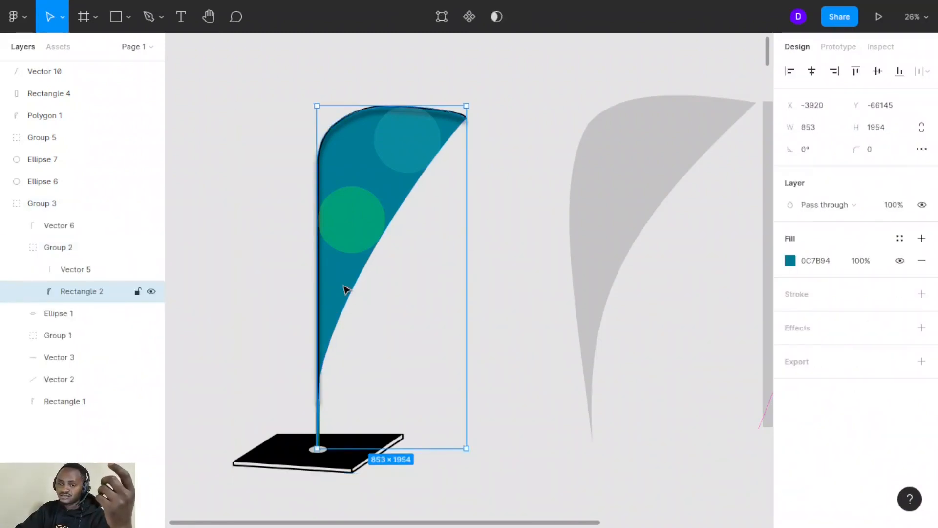
{"action": "left_click", "coordinate": [789, 260]}
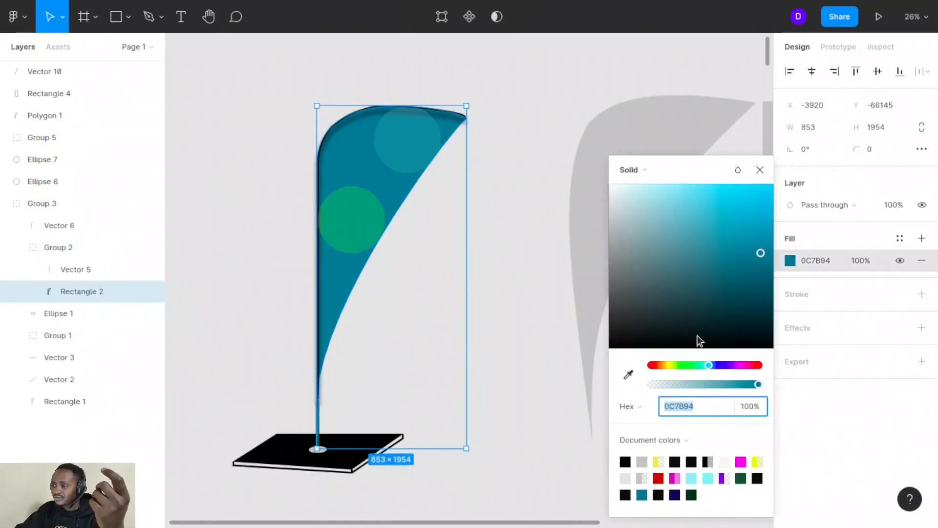
{"action": "left_click", "coordinate": [670, 366]}
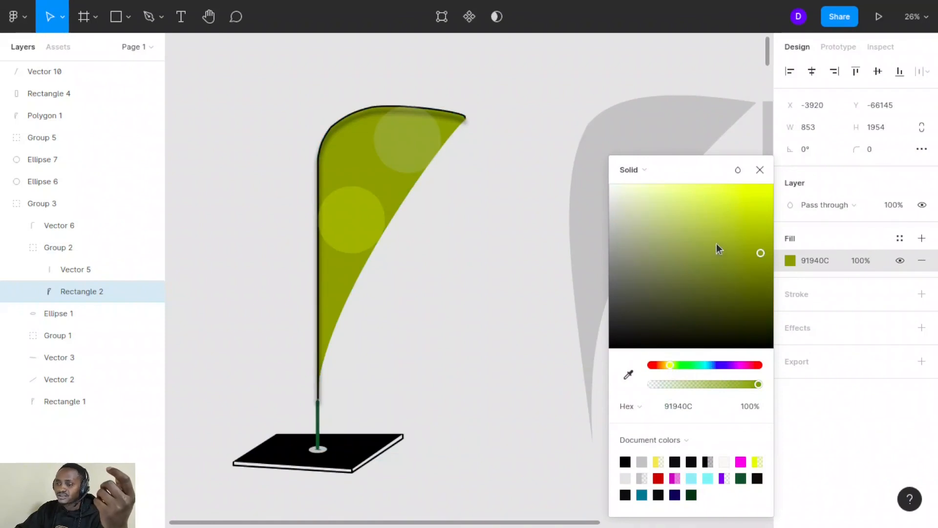
{"action": "left_click", "coordinate": [511, 259]}
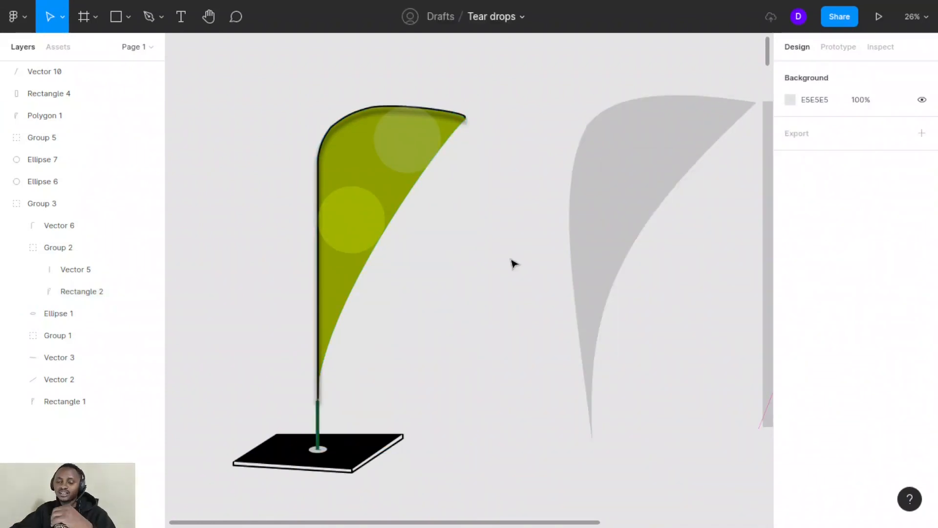